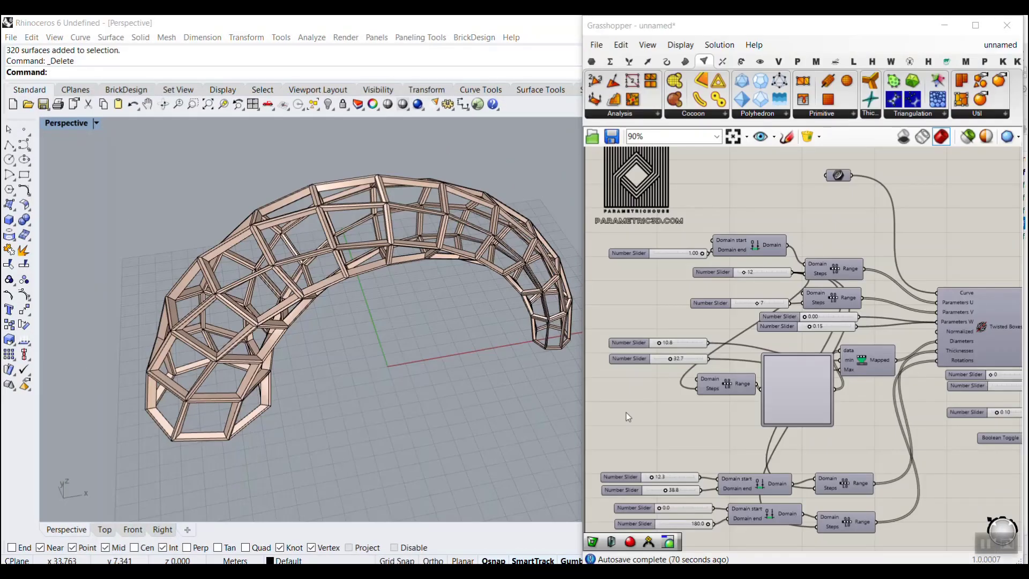
- Examine the finished twisted-box frame in the Rhino viewport and the Grasshopper definition that generates it
left_click(597, 298)
scroll(623, 297, "down", 2)
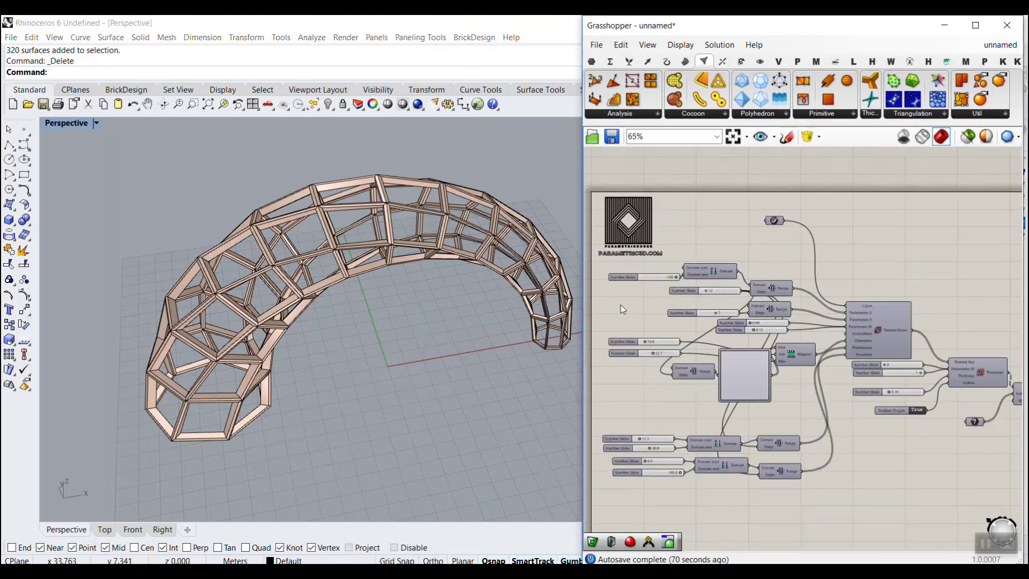
scroll(620, 304, "up", 2)
right_click_drag(455, 339, 365, 329)
scroll(423, 266, "up", 2)
scroll(723, 340, "down", 2)
right_click_drag(729, 340, 661, 291)
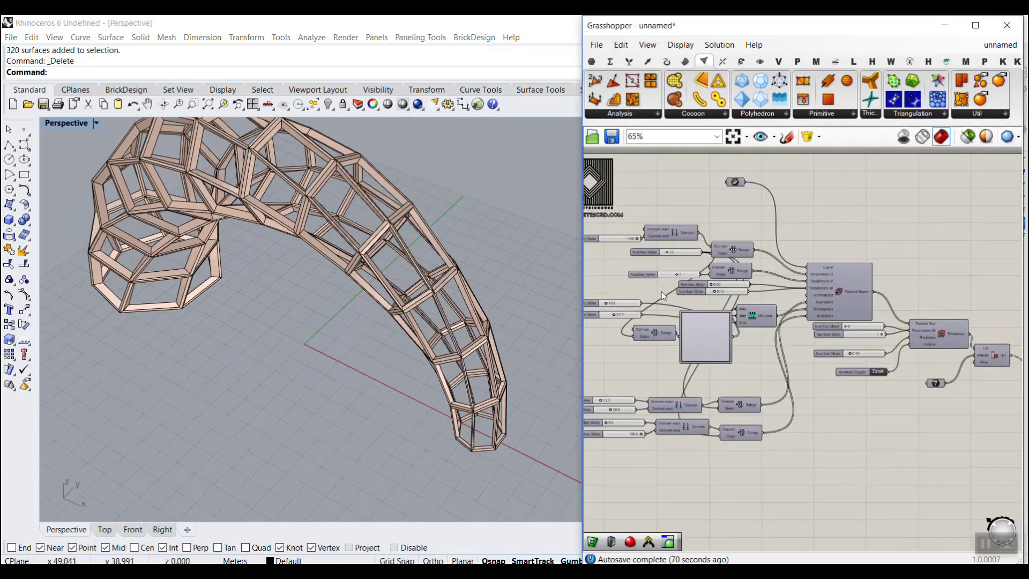
right_click_drag(817, 296, 706, 288)
scroll(706, 288, "up", 2)
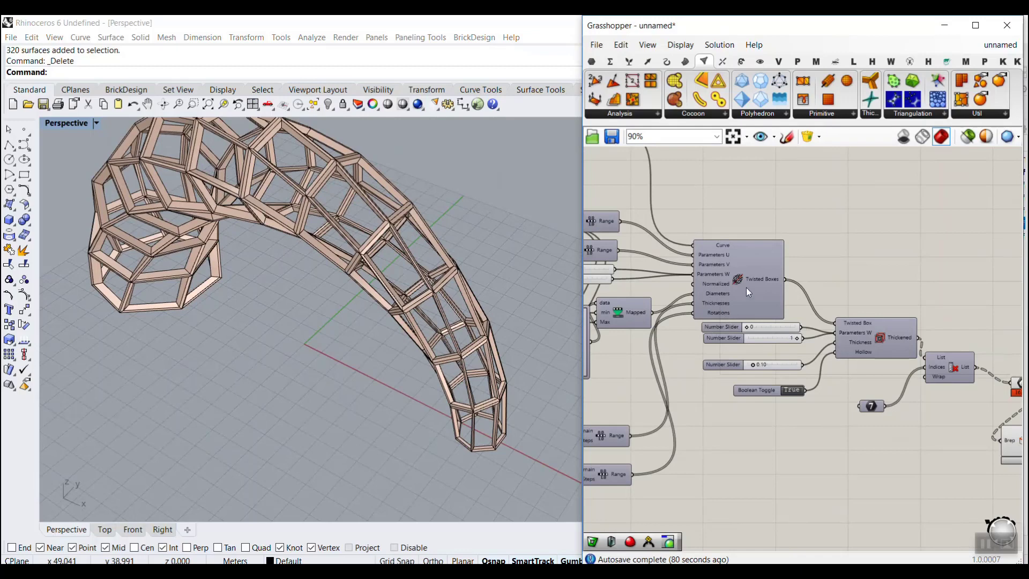
mouse_move(741, 271)
scroll(740, 289, "down", 2)
right_click_drag(347, 326, 387, 266)
scroll(249, 301, "up", 5)
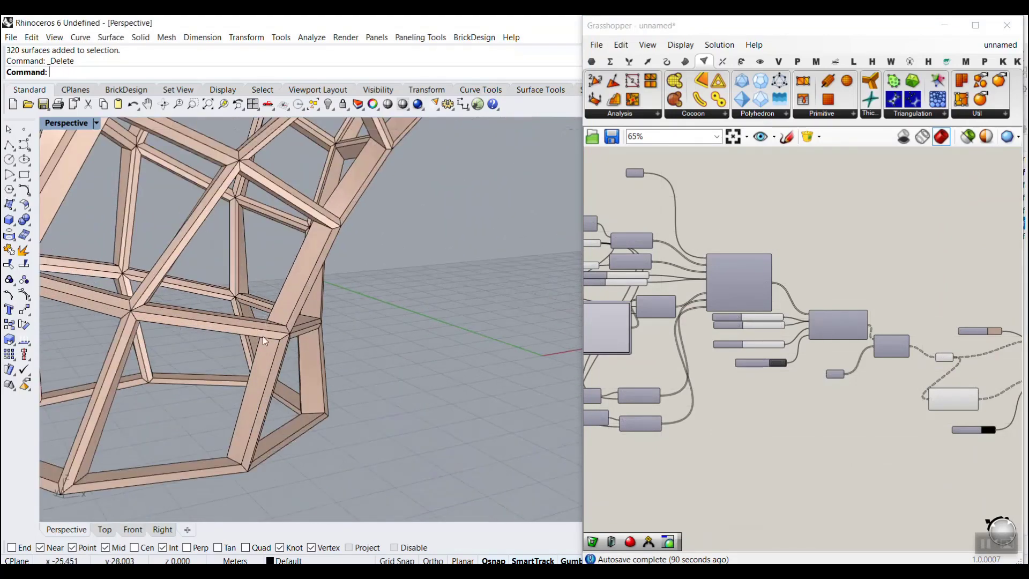
scroll(306, 329, "down", 6)
right_click_drag(307, 327, 288, 351)
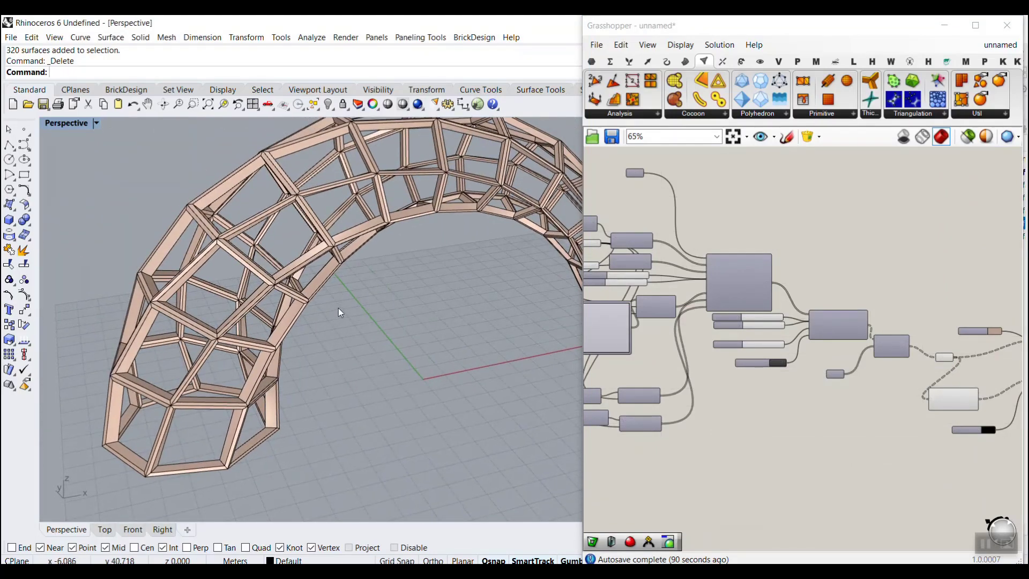
- Start a new, empty Grasshopper document
right_click_drag(338, 307, 300, 315)
left_click(597, 45)
left_click(622, 57)
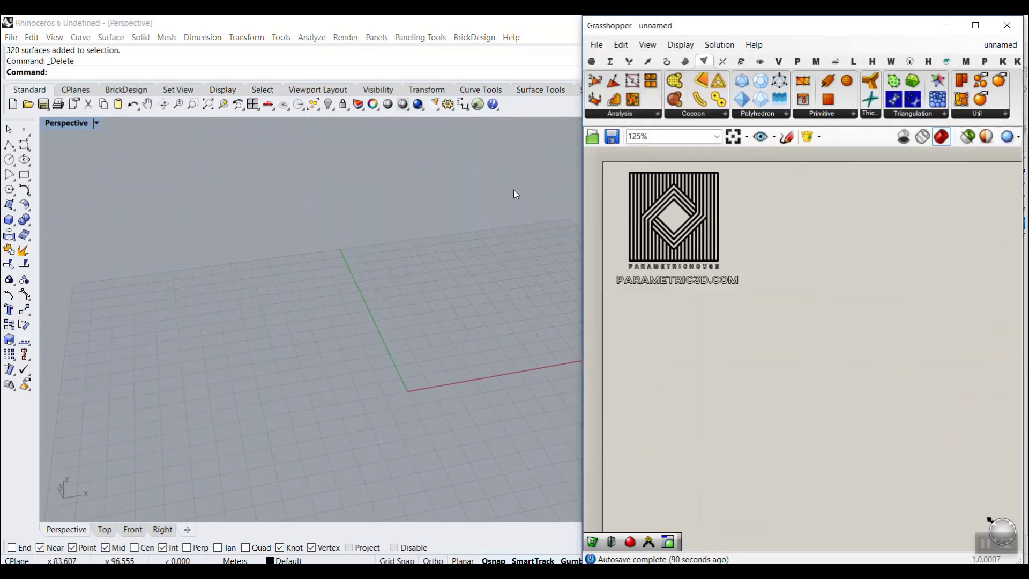
- Place a Twisted Box Pipe Variable component from the Twisted Box components on the canvas
left_click(947, 62)
left_click(955, 115)
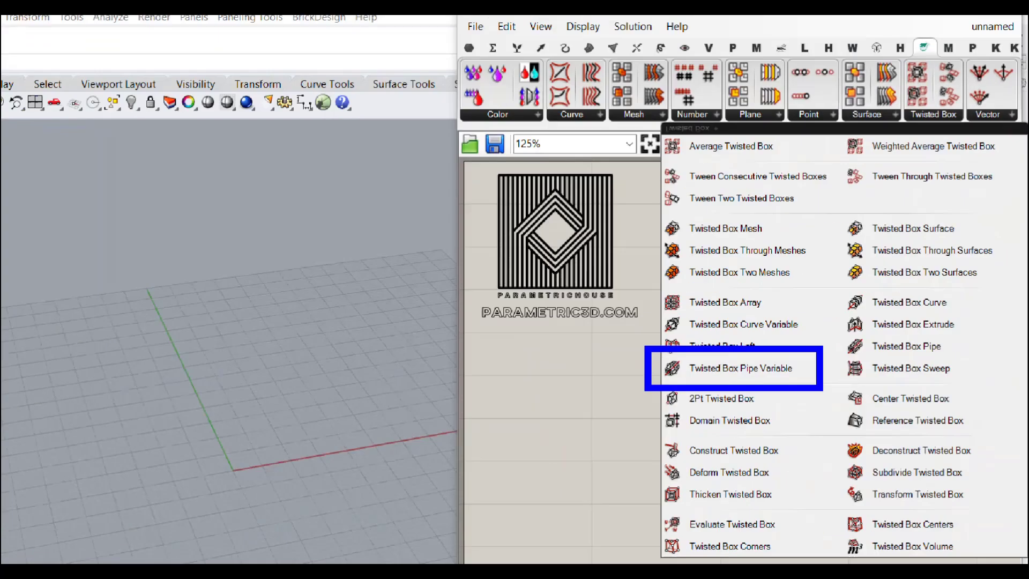
left_click(579, 513)
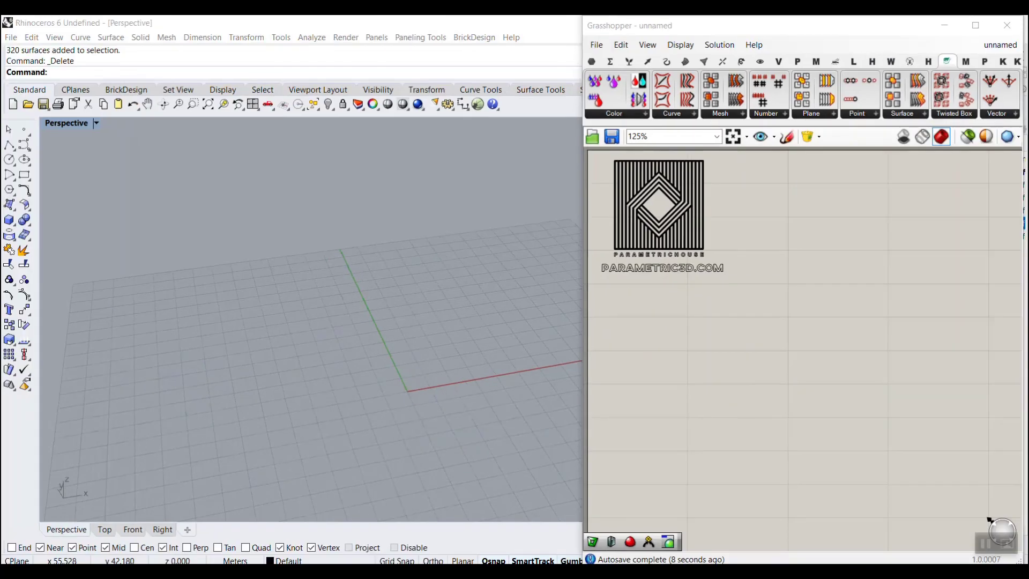
left_click(964, 114)
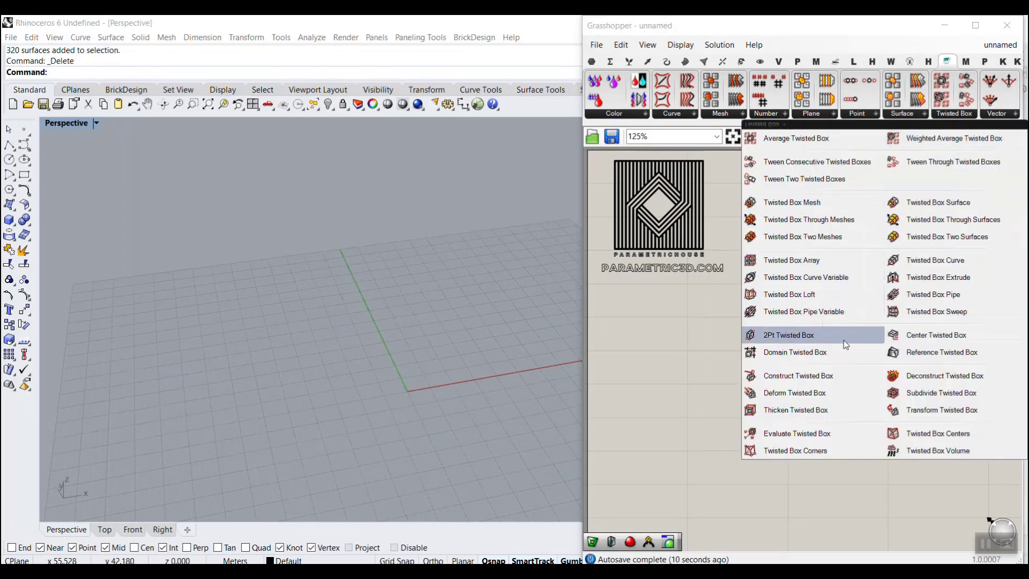
left_click(804, 312)
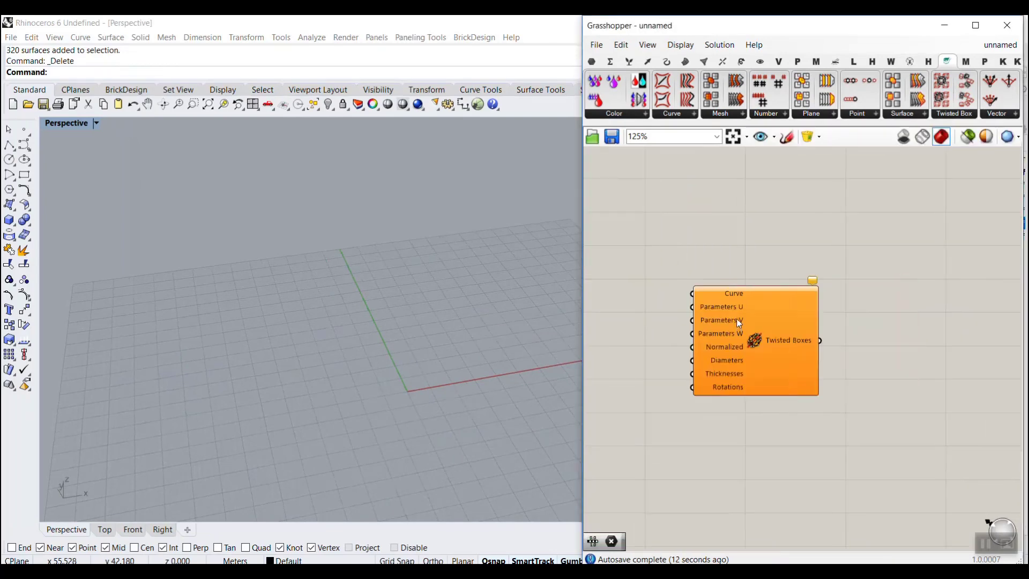
scroll(737, 319, "up", 3)
right_click_drag(754, 320, 863, 328)
- Add a Bifocals component to the canvas so that component names are displayed as labels
left_click(592, 62)
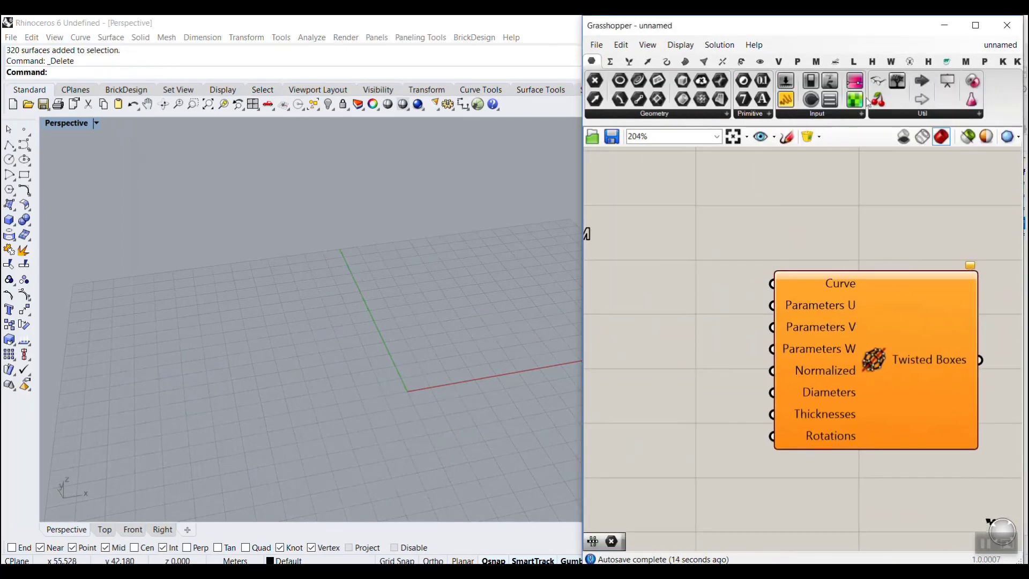
left_click(875, 79)
scroll(951, 238, "down", 5)
left_click(815, 165)
right_click_drag(929, 291, 795, 261)
scroll(795, 261, "up", 3)
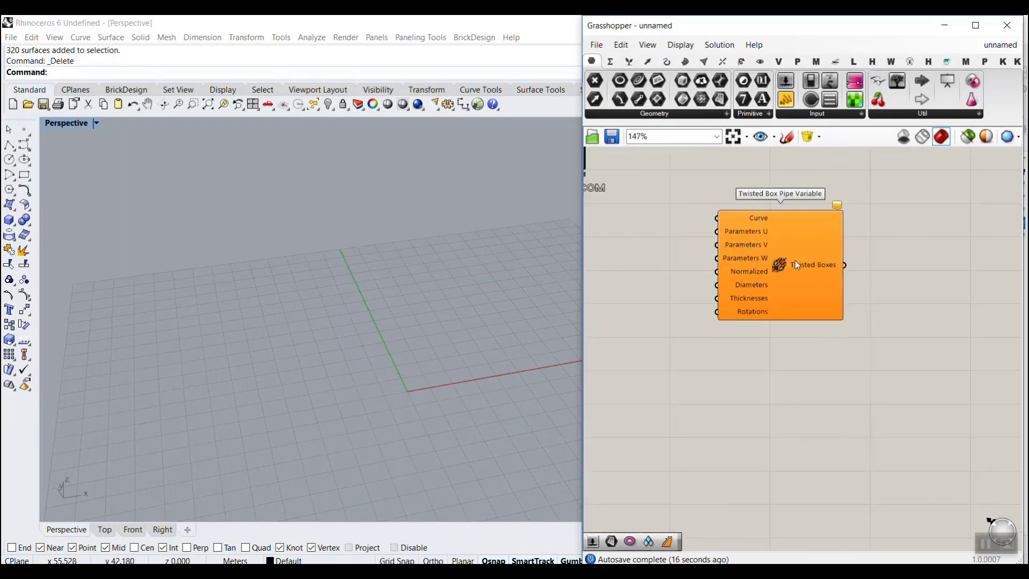
scroll(795, 264, "up", 2)
mouse_move(805, 256)
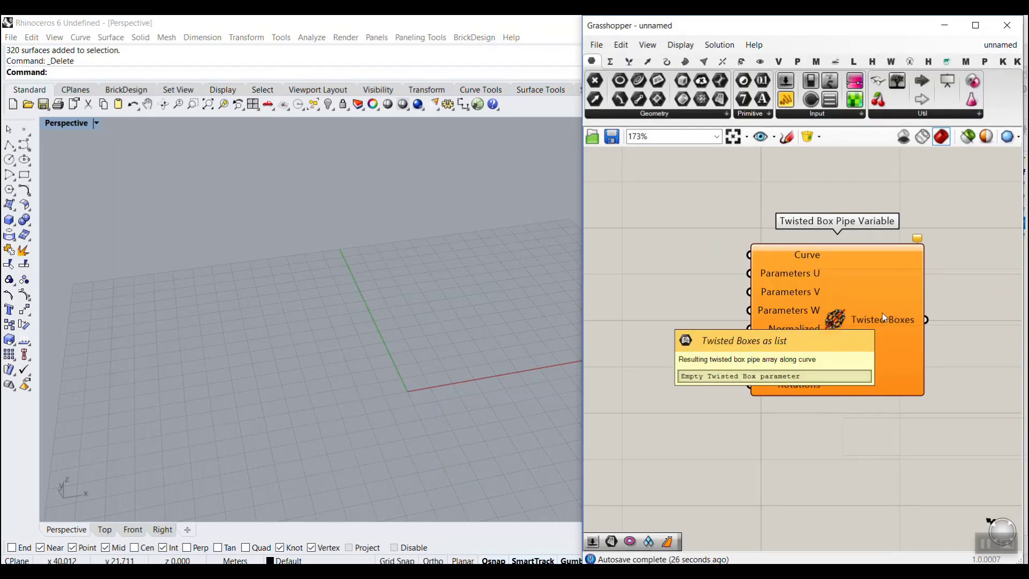
- Draw a semicircular arc centred on the origin in Rhino's Front view, about 60 m in radius, and return to the Perspective view
left_click(133, 530)
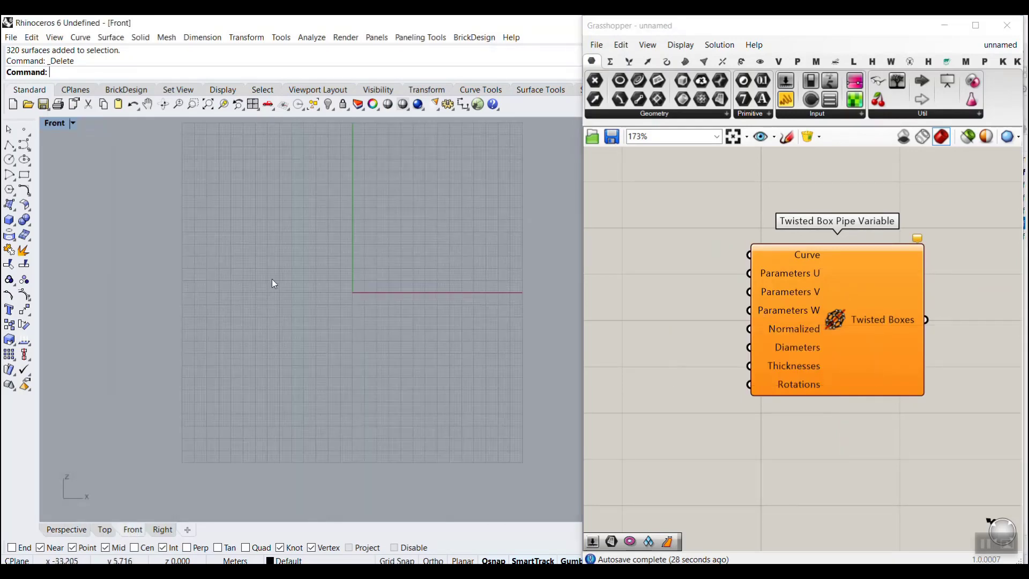
left_click(9, 189)
type("0")
key("Return")
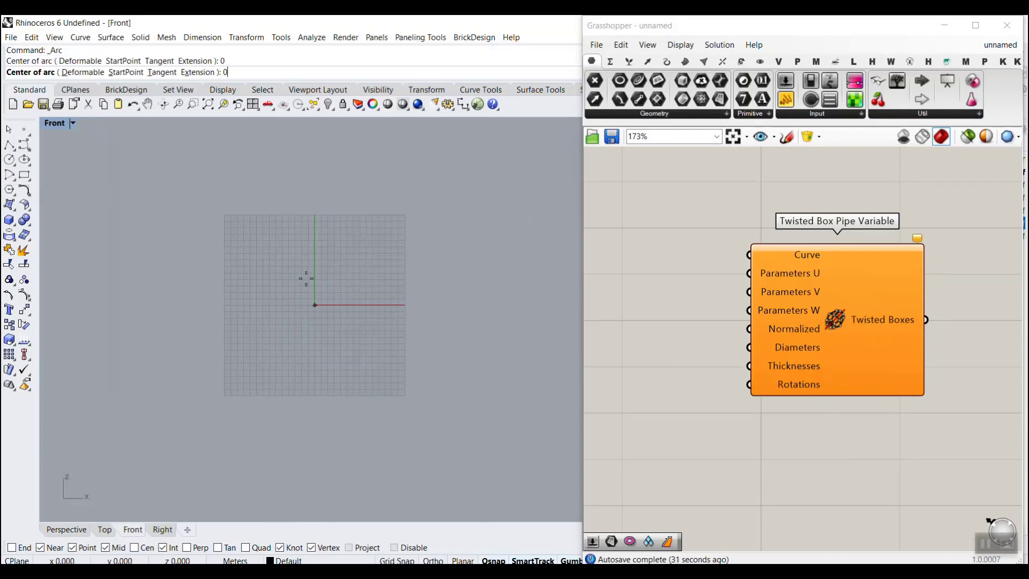
left_click(392, 305)
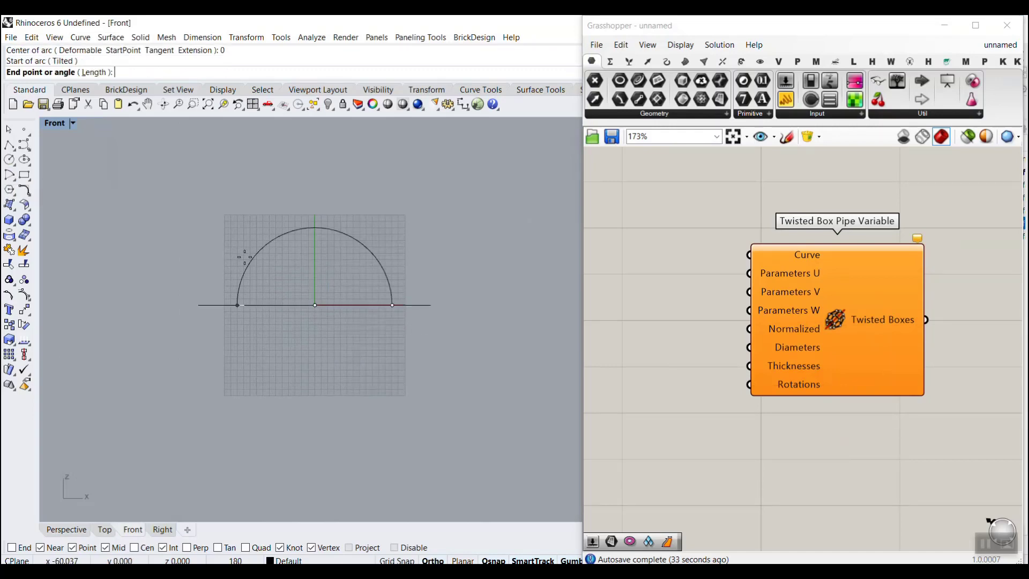
left_click(236, 305)
left_click(66, 529)
scroll(285, 345, "down", 5)
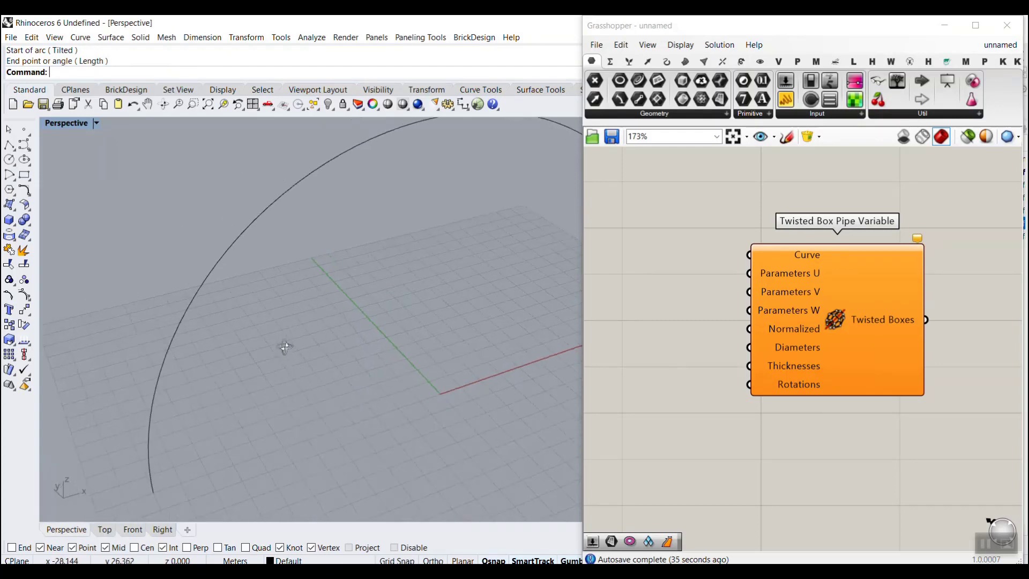
- Add a Curve parameter in Grasshopper, reference the arc in it, and connect it to the Twisted Box Pipe Variable's Curve input
left_click_drag(656, 100, 651, 231)
right_click(653, 232)
left_click(697, 405)
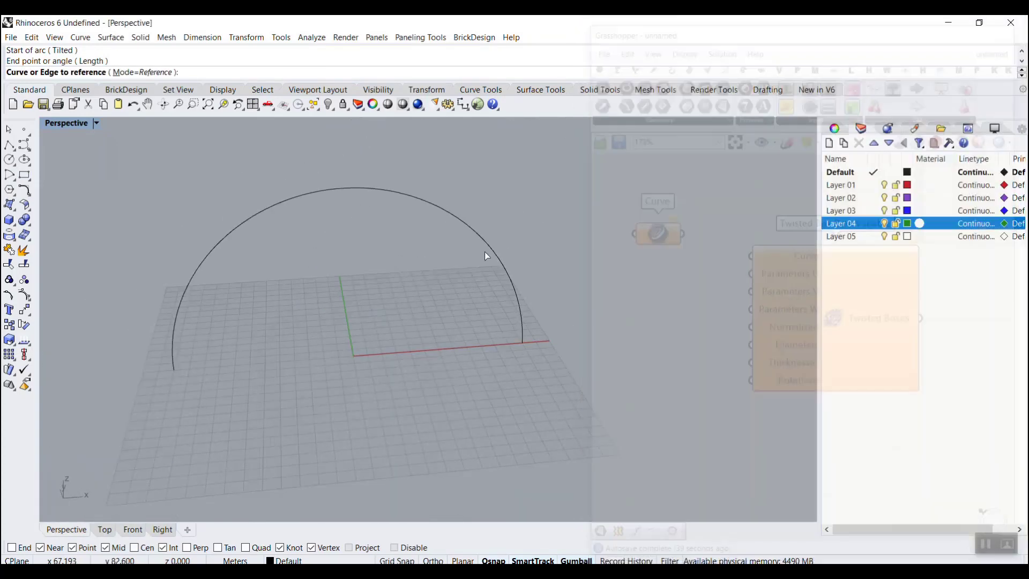
left_click(469, 223)
left_click_drag(679, 231, 750, 258)
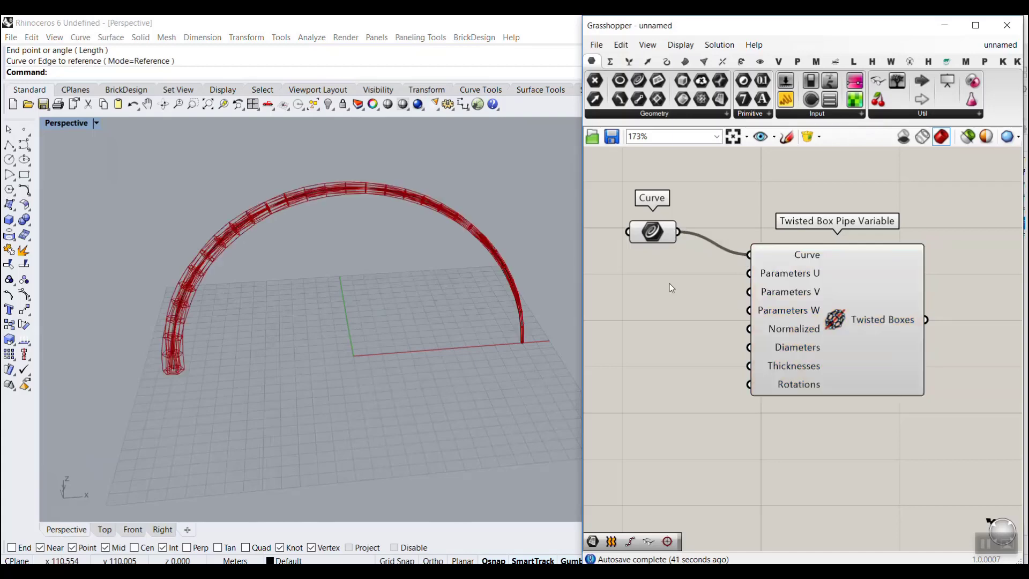
- Rearrange the Curve parameter and the Twisted Box Pipe Variable component on the canvas
right_click_drag(663, 231, 707, 287)
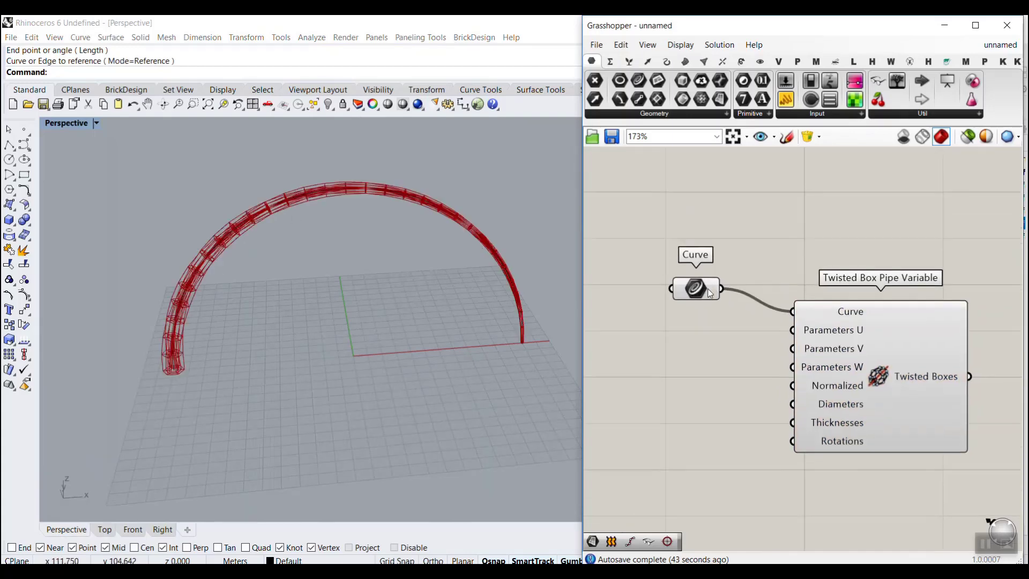
left_click_drag(704, 288, 695, 245)
left_click_drag(862, 382, 843, 322)
left_click(750, 300)
scroll(780, 256, "up", 2)
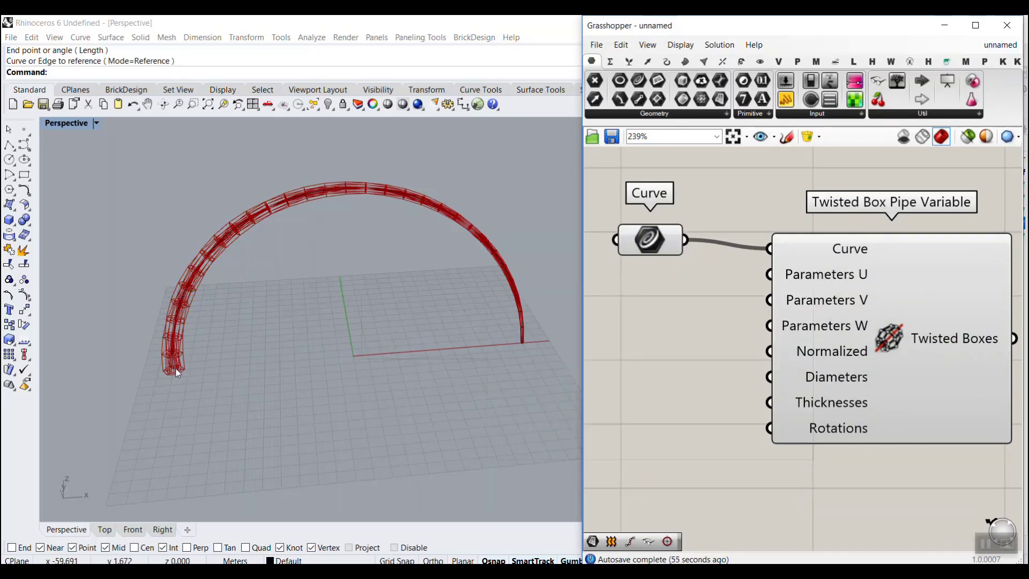
left_click_drag(172, 368, 173, 309)
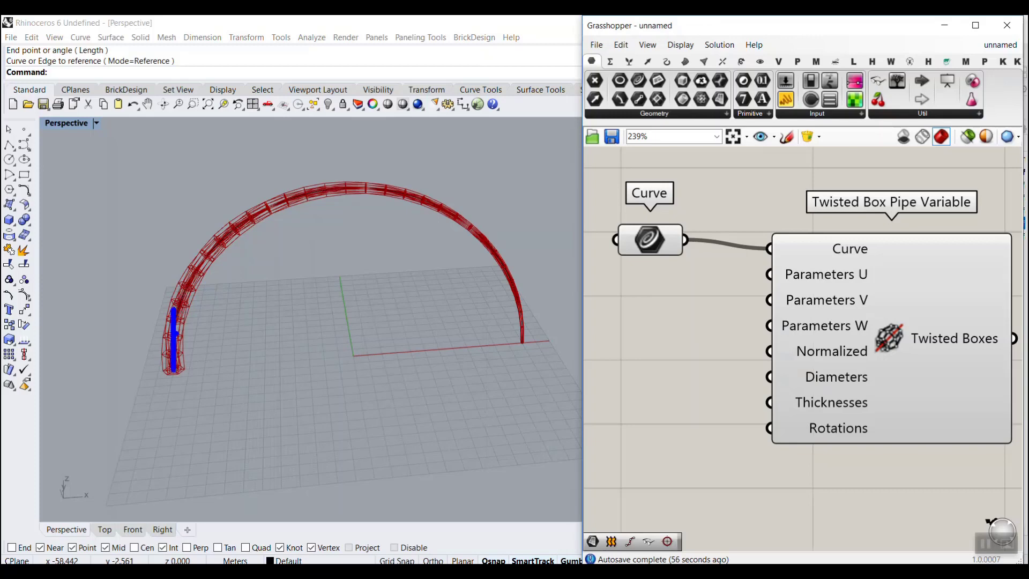
key("ctrl+z")
mouse_move(173, 370)
left_mouse_down()
mouse_move(189, 275)
mouse_move(343, 184)
mouse_move(502, 267)
mouse_move(500, 302)
left_mouse_up()
left_click_drag(539, 345, 445, 341)
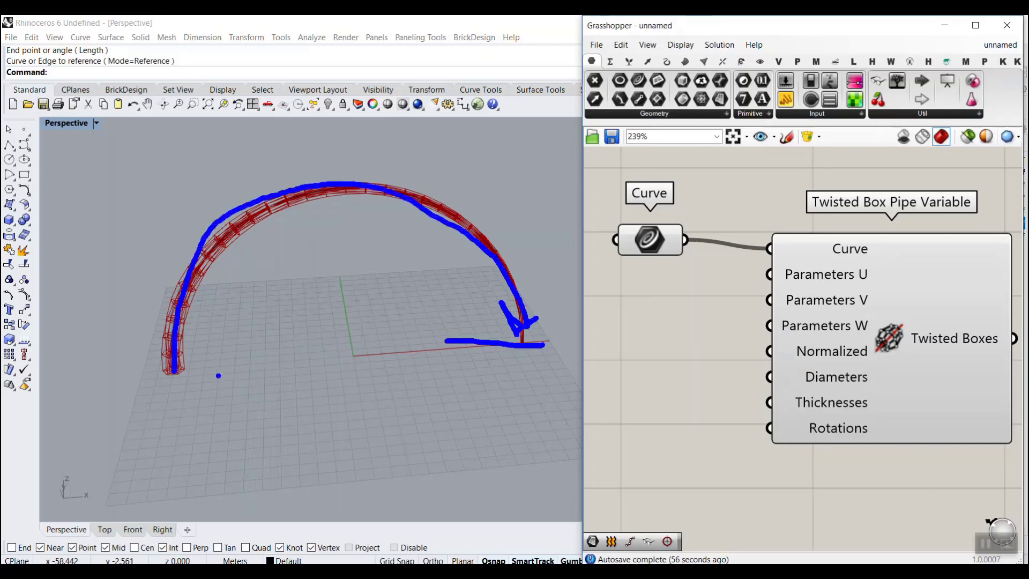
left_click_drag(212, 374, 159, 375)
left_click_drag(154, 295, 190, 320)
left_click_drag(204, 217, 240, 247)
left_click_drag(267, 176, 290, 227)
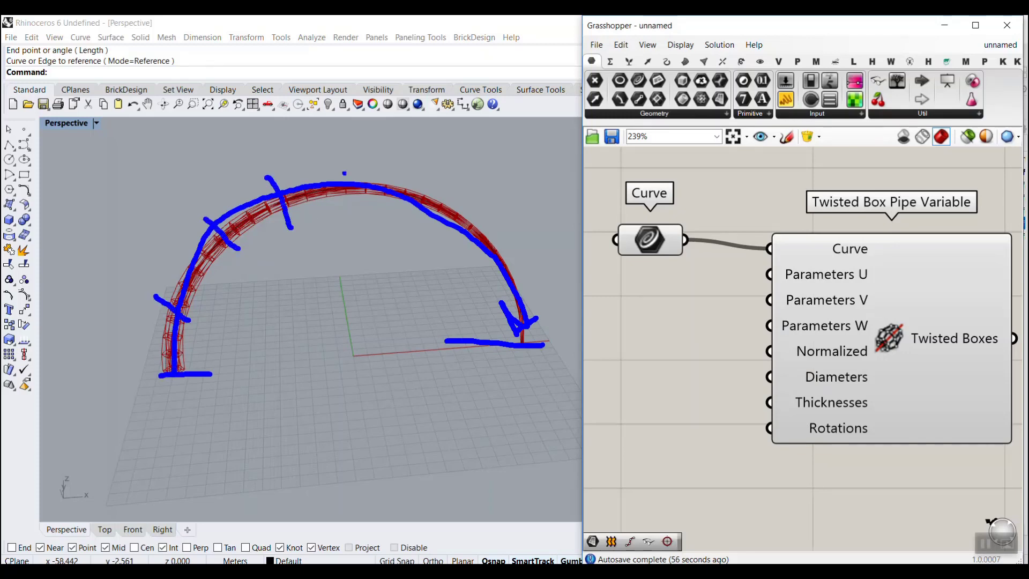
key("Escape")
- Add a Range component beneath the Curve parameter
right_click_drag(747, 338, 920, 377)
double_click(812, 345)
type("rn")
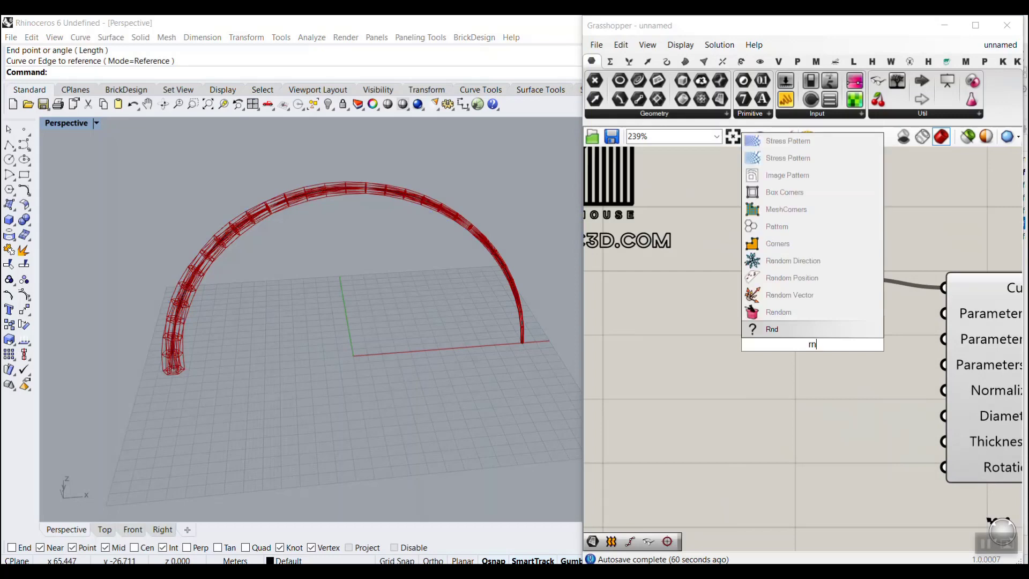
key("BackSpace")
type("ang")
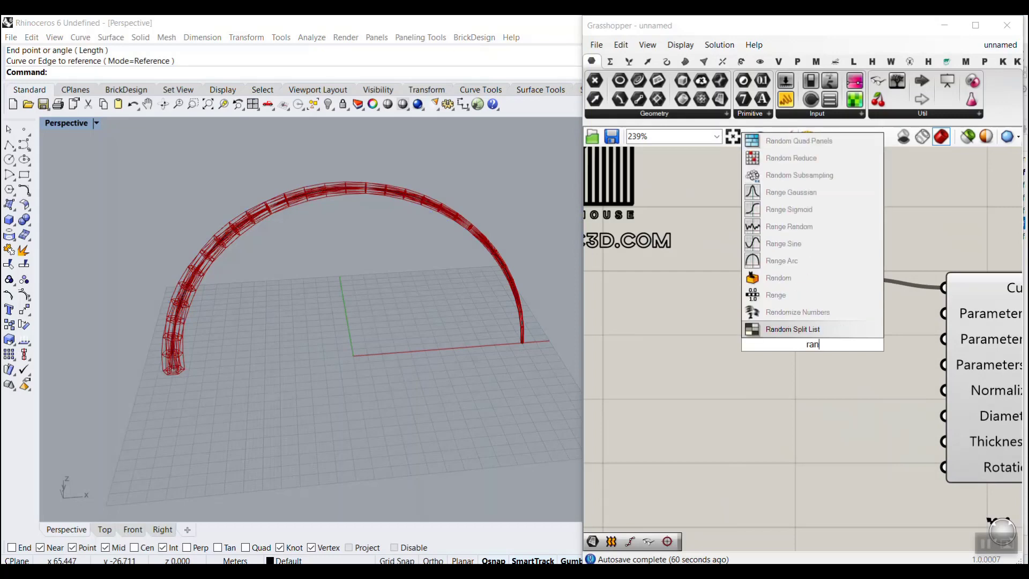
left_click(799, 332)
scroll(761, 313, "down", 2)
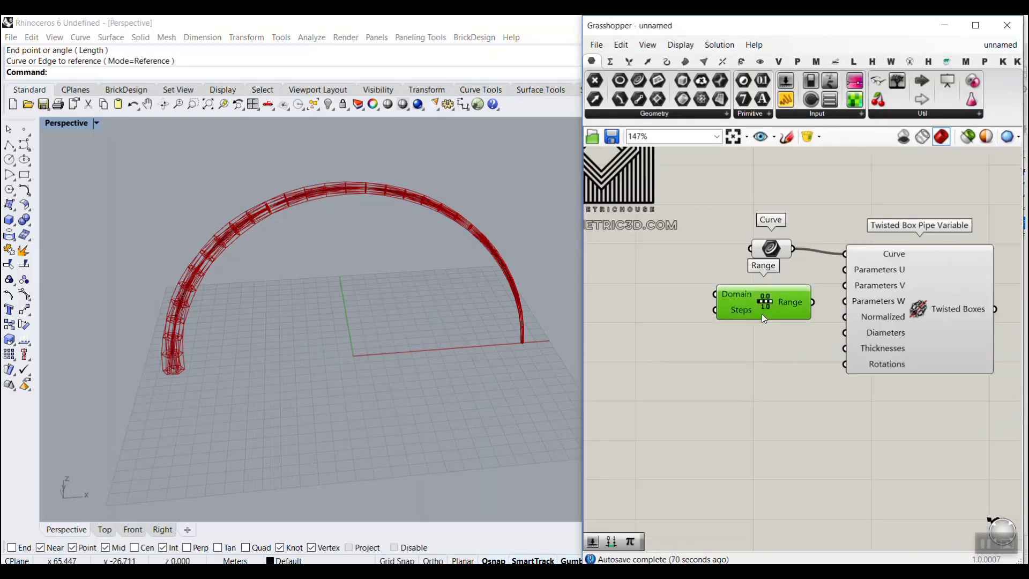
scroll(748, 317, "up", 2)
mouse_move(722, 298)
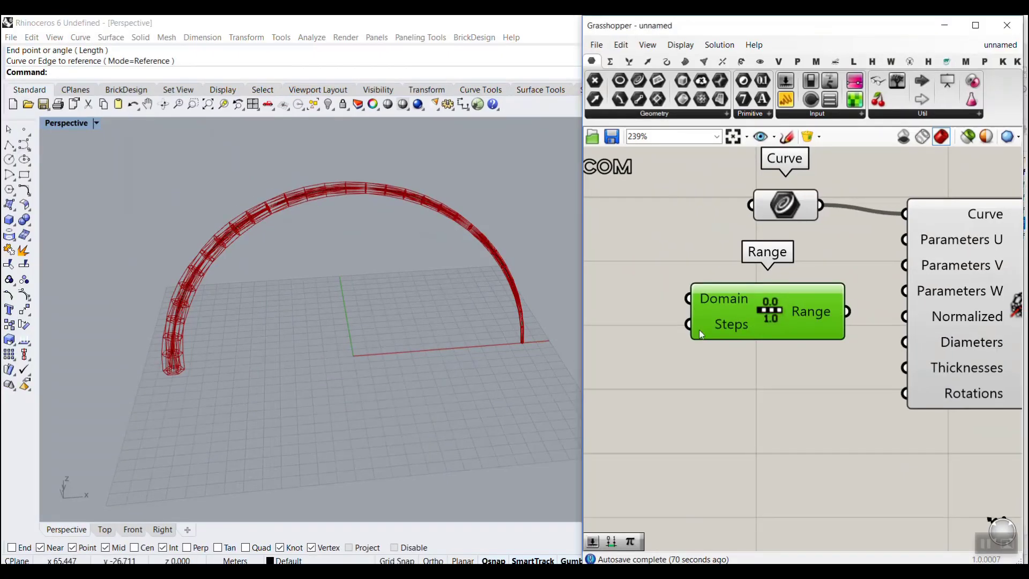
- Feed a number slider set to 6 into the Range's Steps input and connect the Range output to Parameters U
right_click_drag(700, 335, 810, 332)
double_click(702, 323)
type("5")
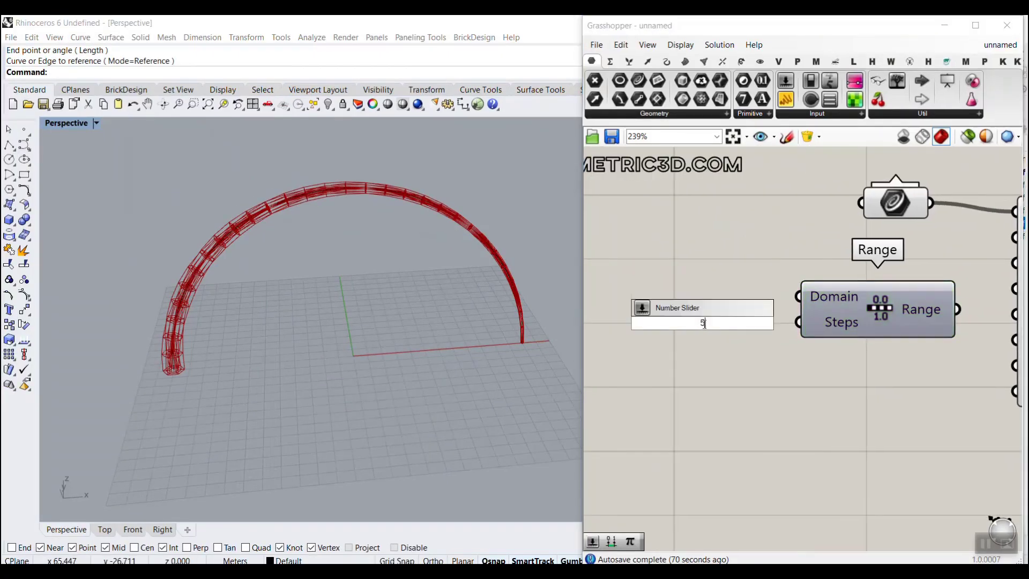
key("Return")
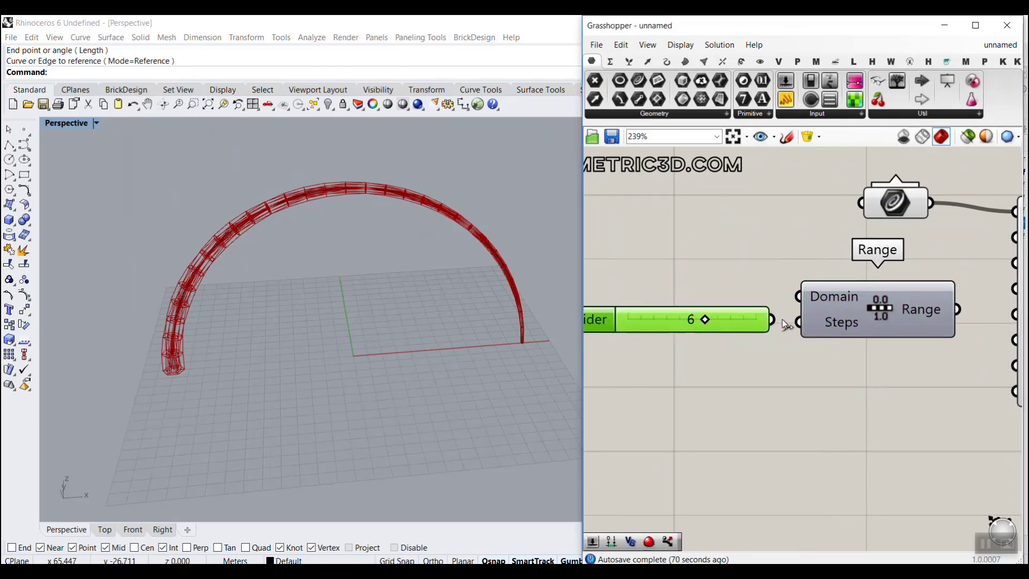
right_click_drag(910, 312, 683, 317)
left_click_drag(730, 314, 786, 243)
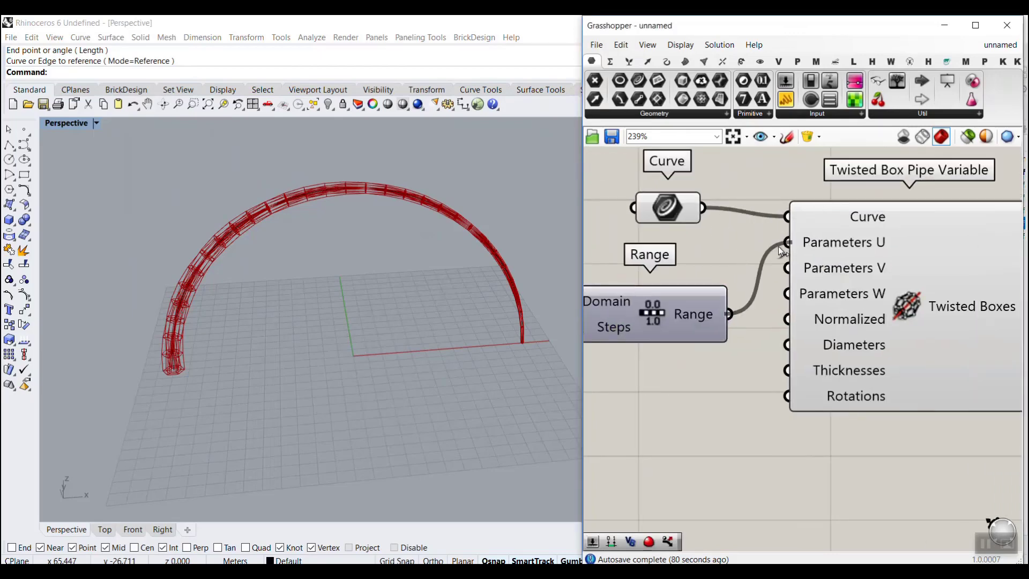
right_click_drag(669, 348, 743, 308)
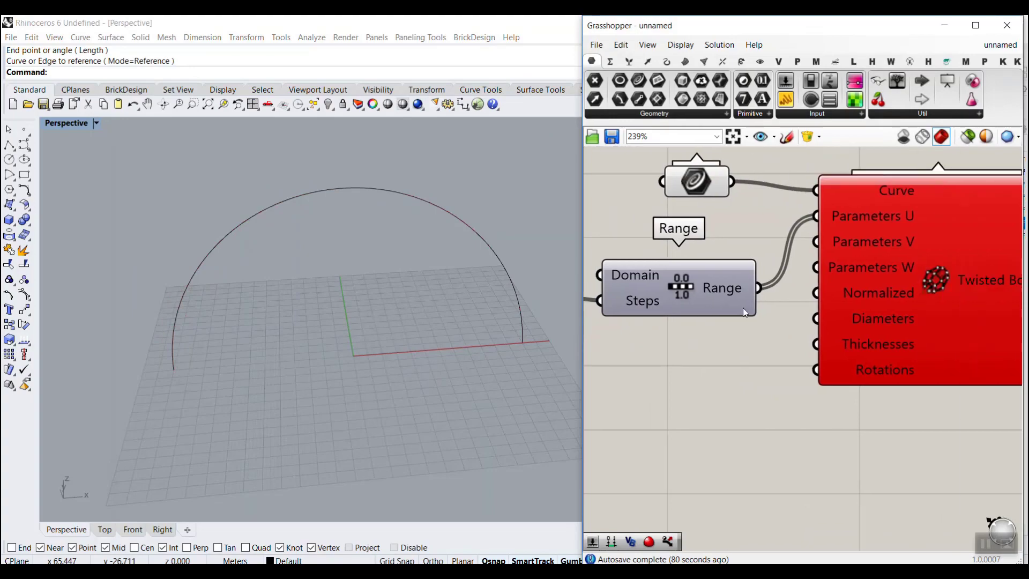
- Read the error messages on the Twisted Box Pipe Variable component
scroll(742, 307, "down", 2)
mouse_move(964, 211)
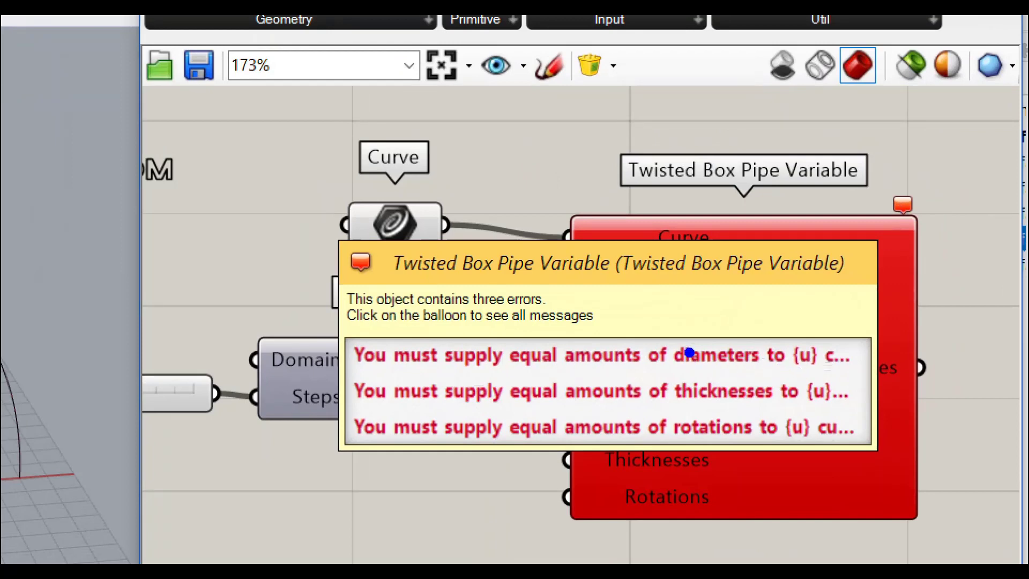
left_click_drag(681, 373, 749, 373)
left_click_drag(692, 410, 737, 411)
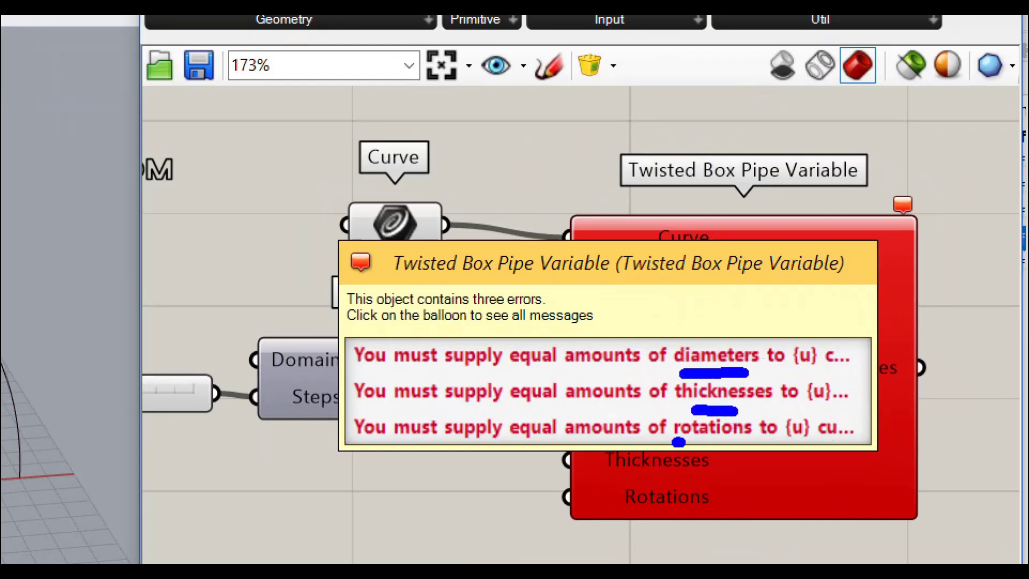
left_click_drag(678, 442, 750, 439)
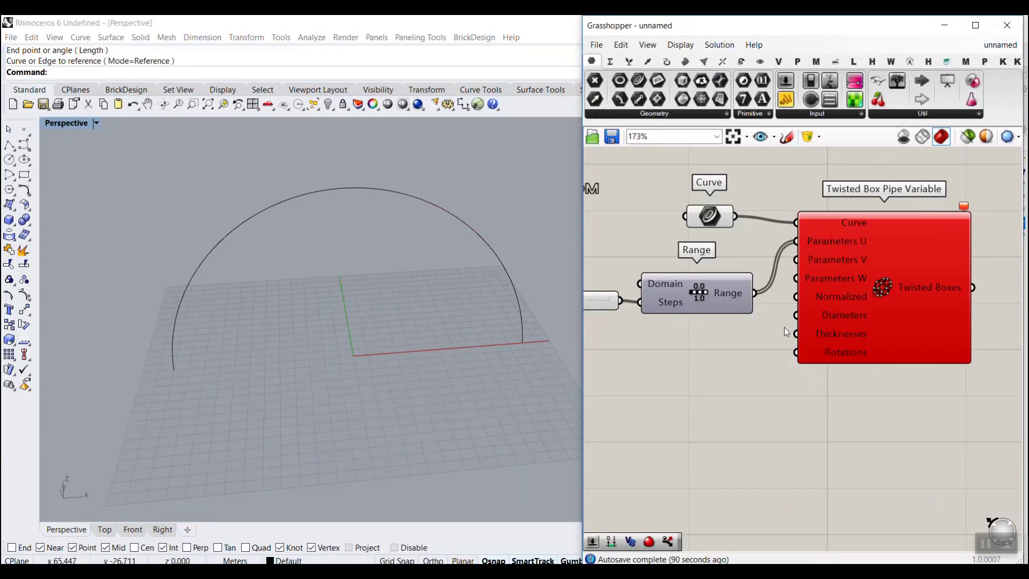
- Move the Range component and its number slider up beside the Curve parameter, leaving space below
scroll(783, 326, "up", 1)
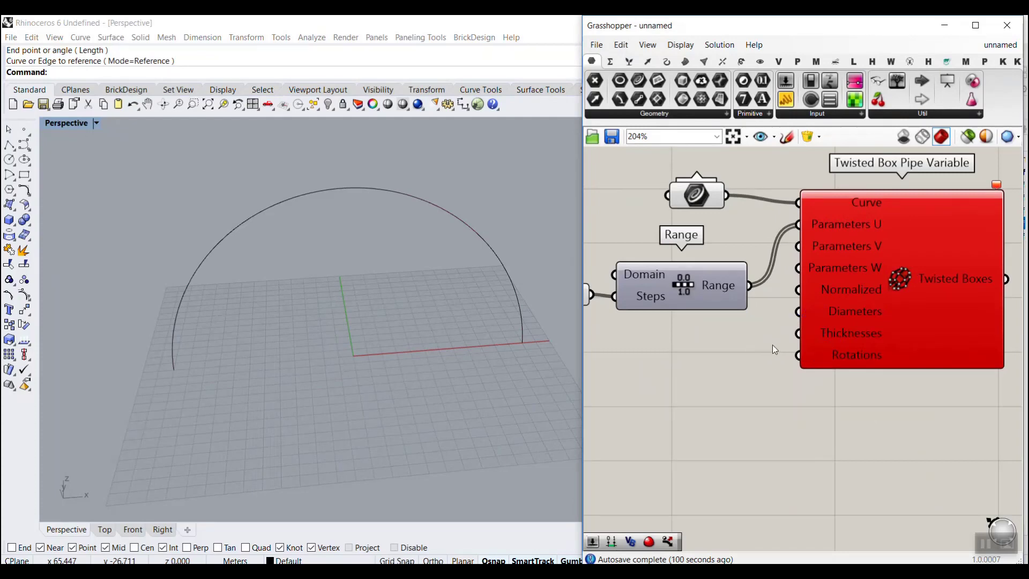
scroll(773, 345, "down", 2)
left_click_drag(731, 323, 678, 304)
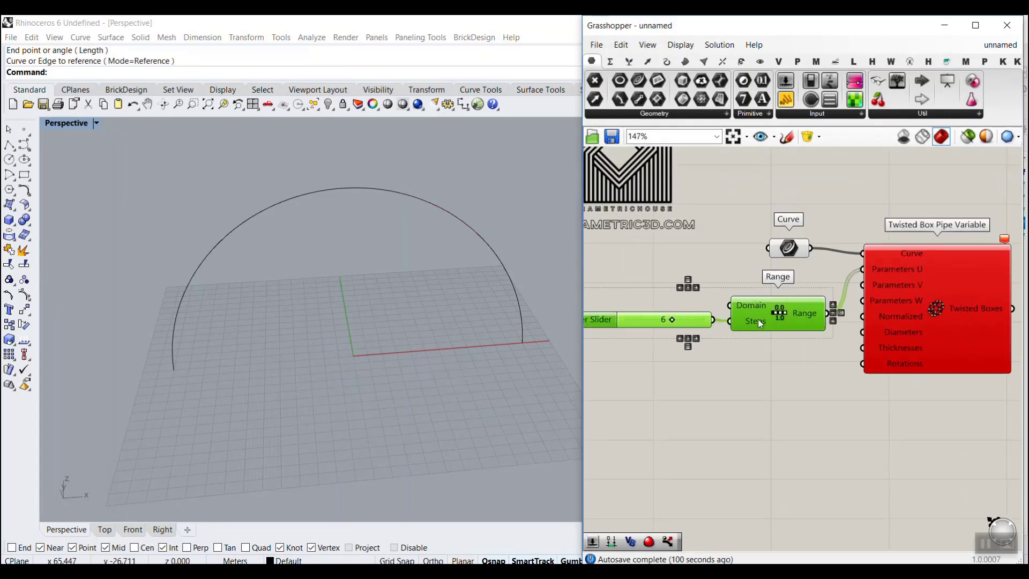
left_click_drag(783, 323, 750, 292)
left_click(751, 323)
scroll(878, 354, "up", 3)
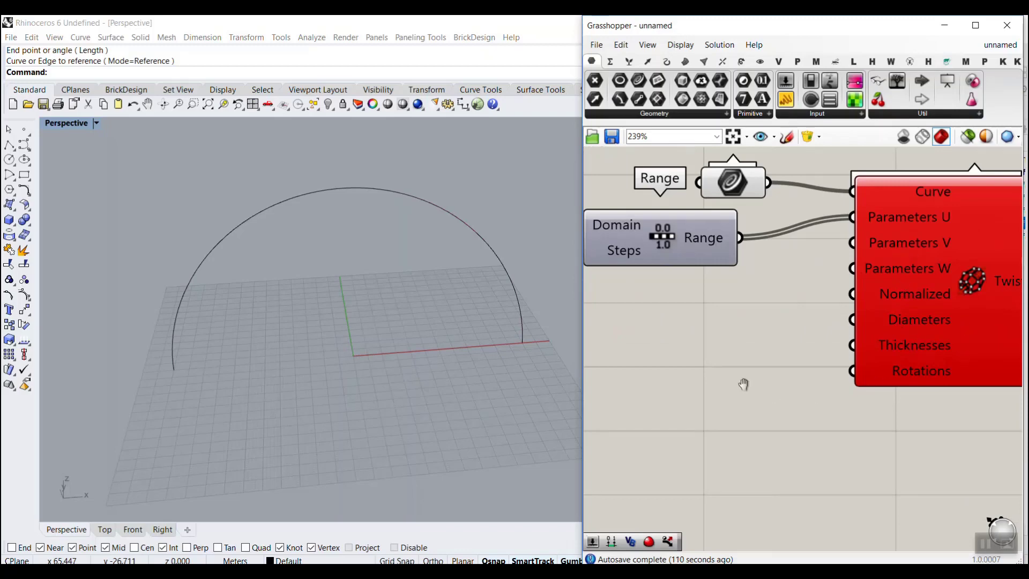
right_click_drag(743, 384, 842, 419)
scroll(823, 386, "down", 2)
right_click_drag(758, 353, 790, 314)
left_click_drag(790, 316, 657, 262)
left_click(750, 306)
- Duplicate the Range component below the original, keeping its Steps connection to the same number slider
left_click(772, 272)
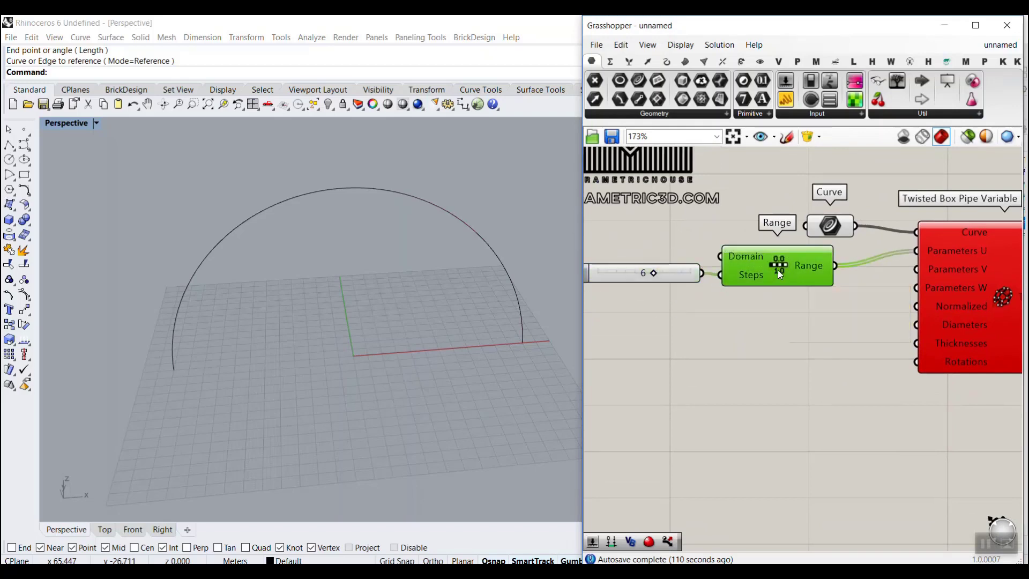
left_click_drag(775, 269, 796, 383, "alt")
scroll(837, 320, "up", 1)
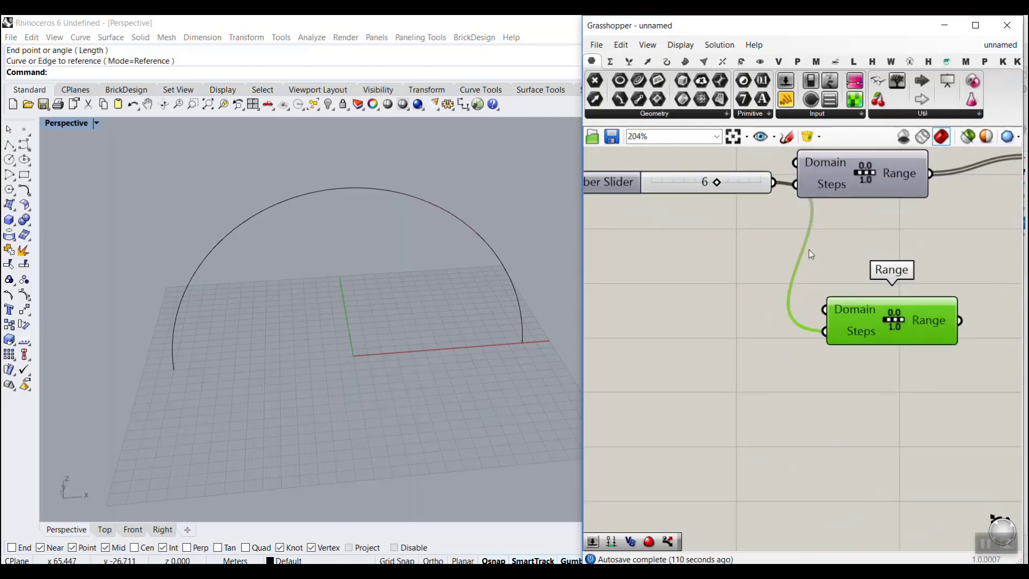
left_click(690, 277)
- Add a Construct Domain component beside the duplicated Range and connect its output to that Range's Domain input
left_click(610, 61)
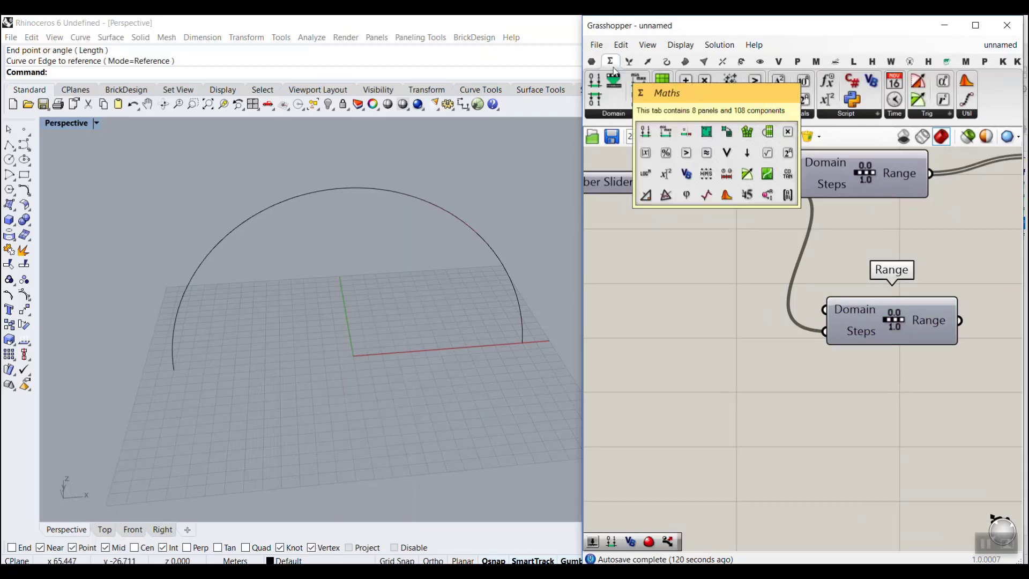
left_click_drag(596, 81, 704, 311)
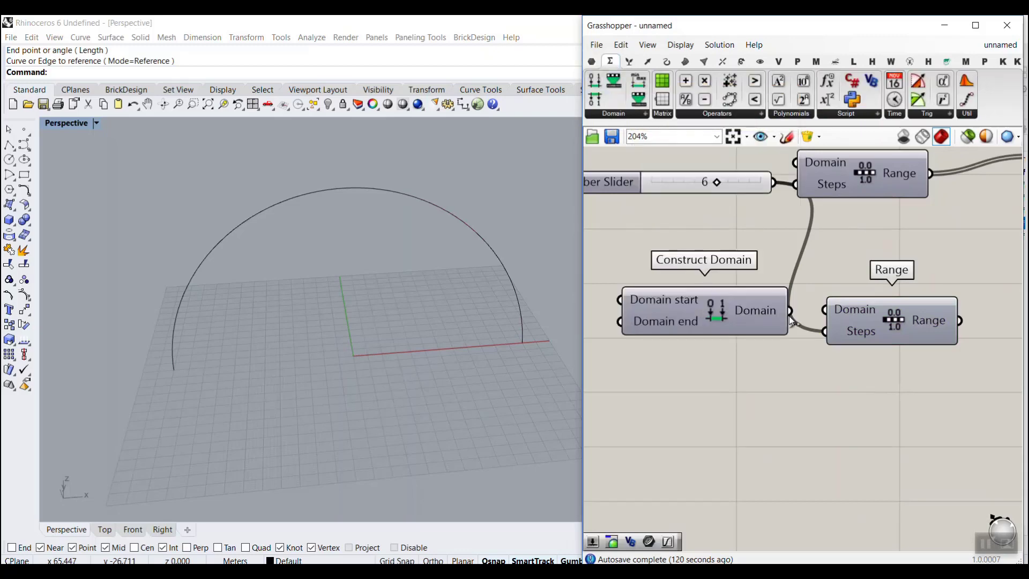
scroll(824, 313, "down", 6)
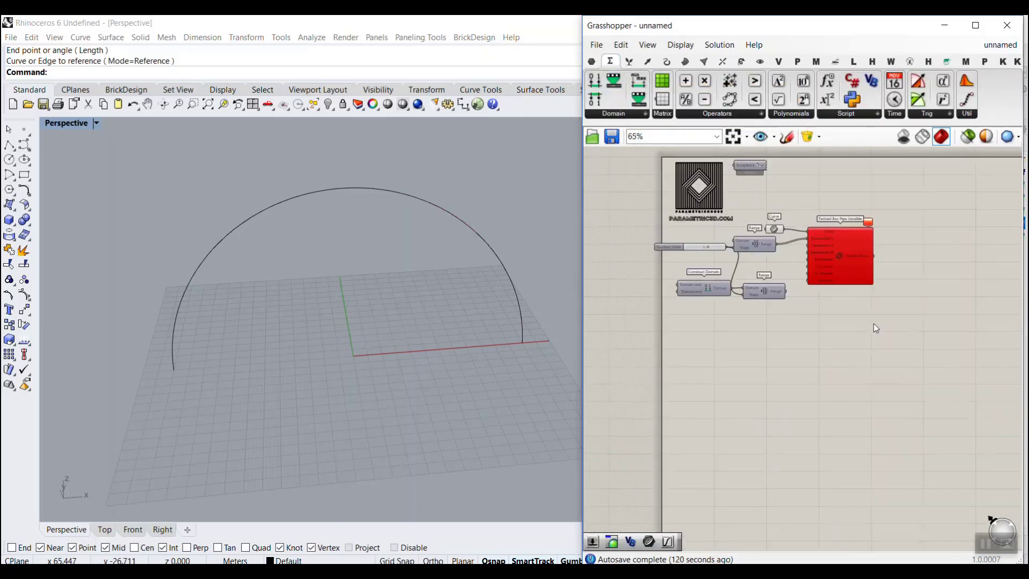
- Shift the whole definition to the right on the canvas and adjust the position of Construct Domain
left_click_drag(873, 323, 694, 227)
left_click_drag(702, 288, 850, 294)
left_click(860, 309)
scroll(861, 310, "up", 3)
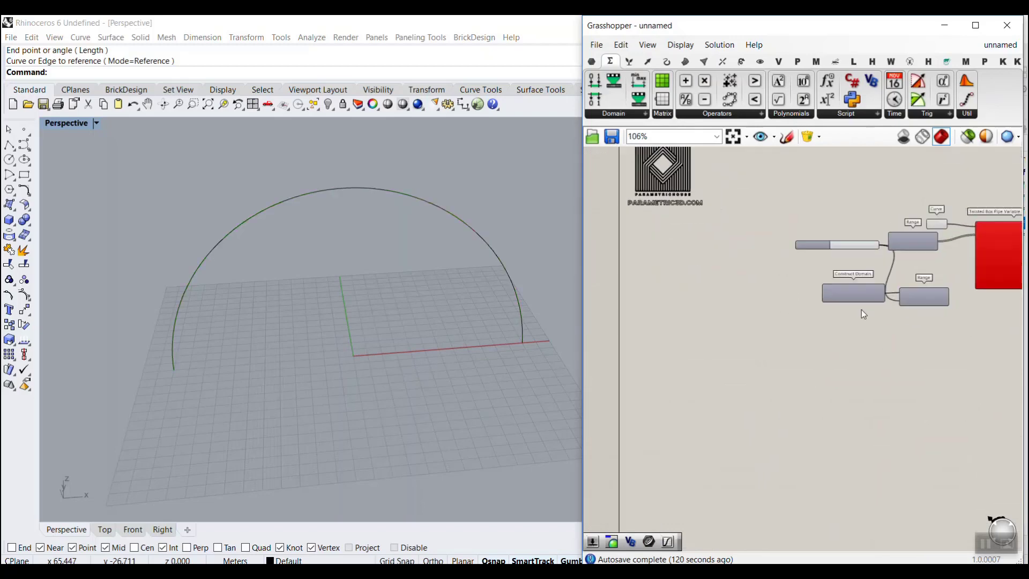
right_click_drag(842, 309, 839, 308)
scroll(839, 308, "up", 3)
left_click_drag(877, 336, 836, 325)
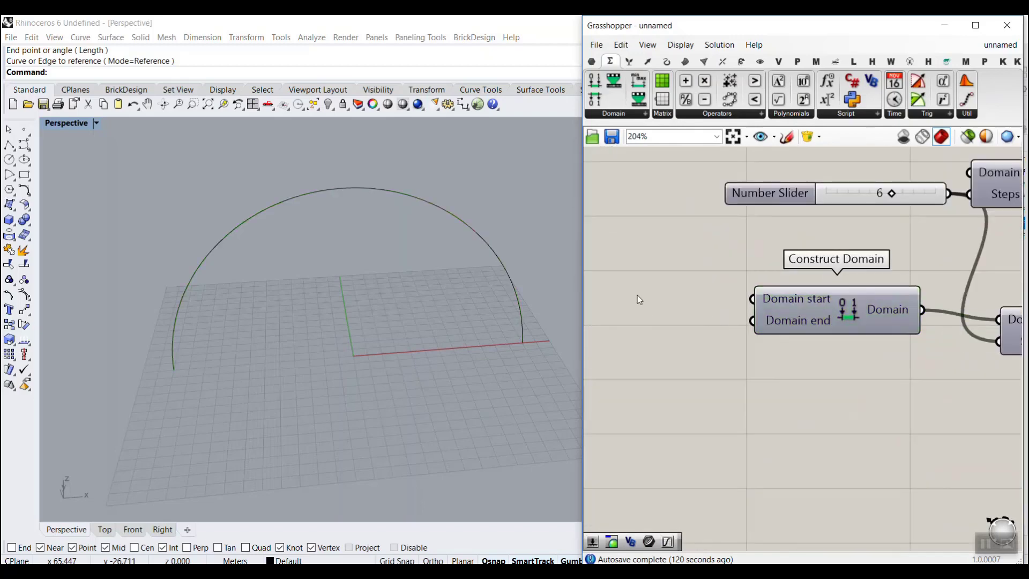
- Add a number slider set to 12.5 beside Construct Domain
double_click(638, 294)
type("12.5")
key("Return")
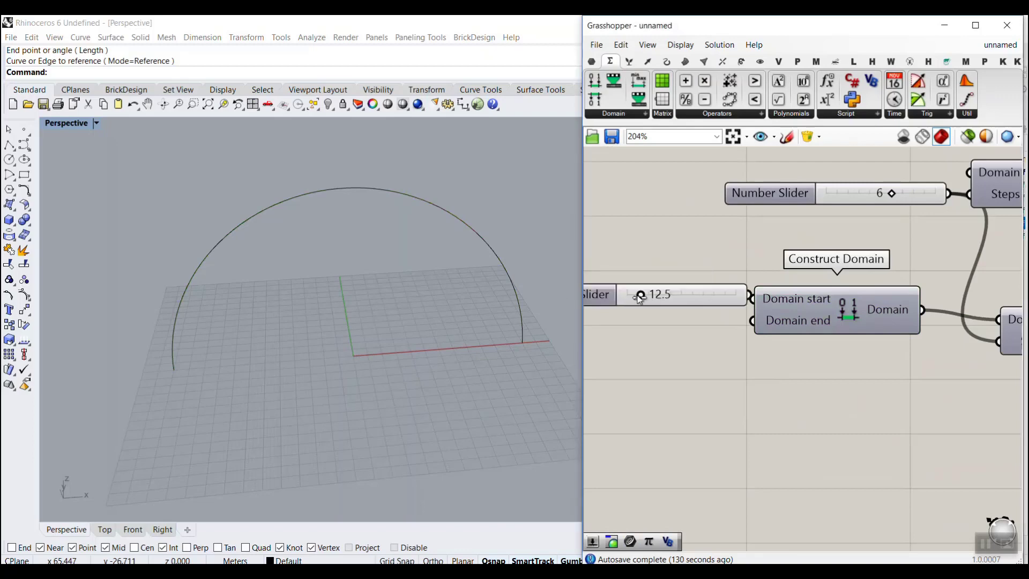
- Duplicate the 12.5 slider, connect the two sliders to Domain start and Domain end, and set the end slider to 21.3
scroll(638, 294, "up", 1)
left_click(715, 306)
key("ctrl+c")
key("ctrl+v")
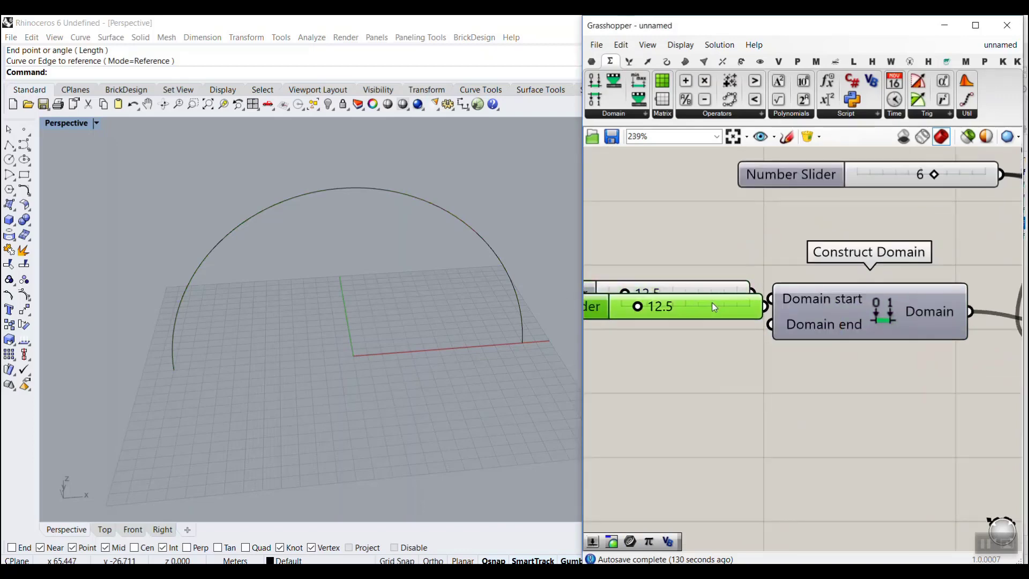
left_click_drag(712, 302, 700, 326)
left_click_drag(744, 296, 770, 298)
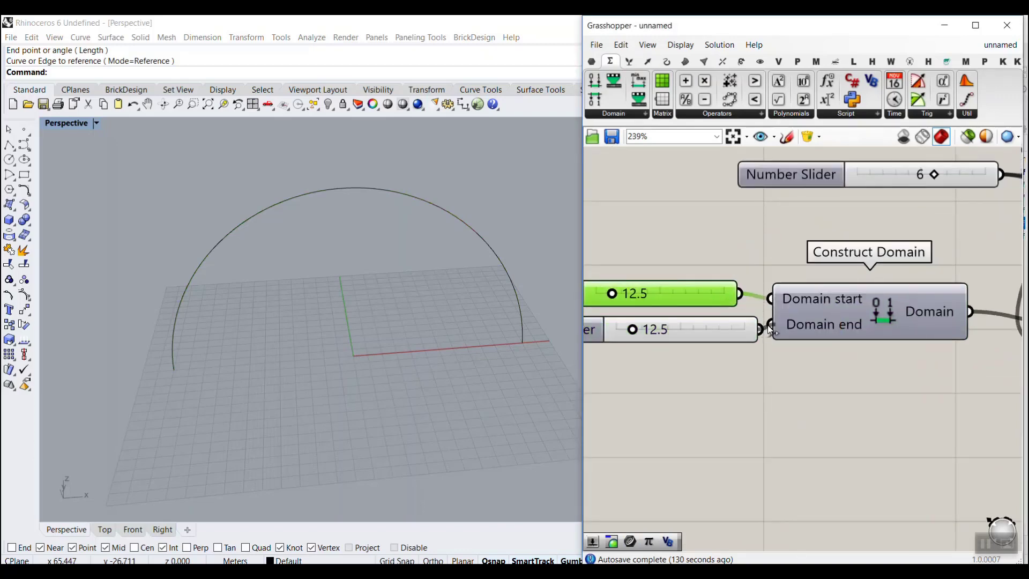
left_click_drag(632, 325, 676, 331)
left_click(689, 345)
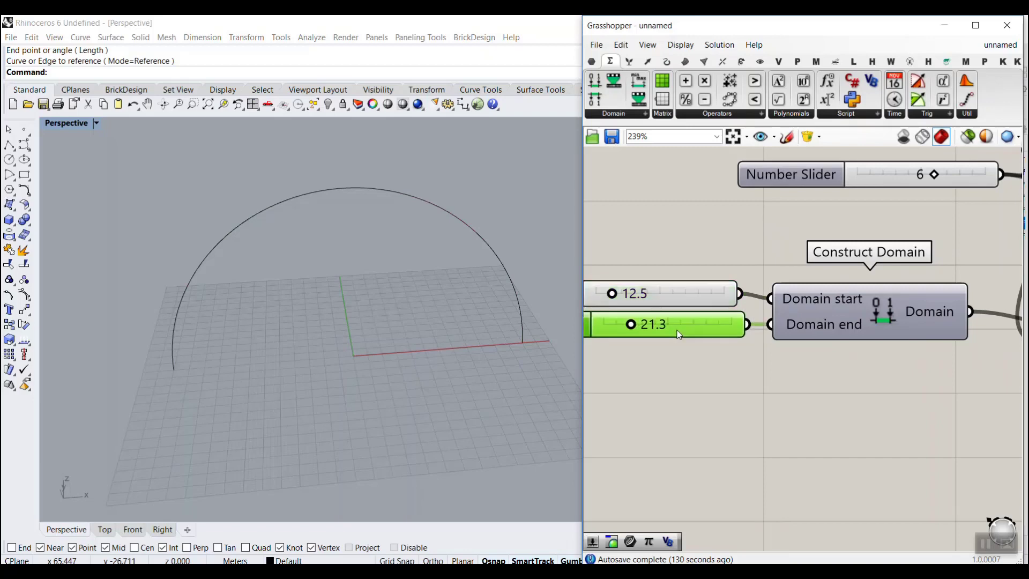
- Connect the lower Range's output to the Diameters, Thicknesses and Rotations inputs of Twisted Box Pipe Variable
scroll(676, 330, "down", 4)
right_click_drag(983, 303, 834, 329)
scroll(833, 330, "up", 2)
left_click_drag(801, 369, 856, 310)
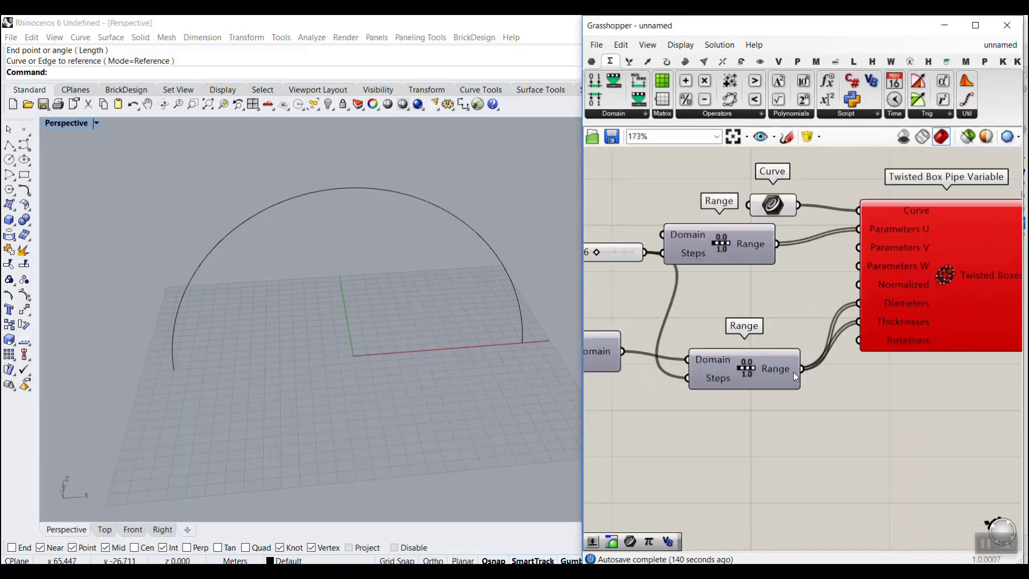
left_click_drag(798, 369, 860, 341)
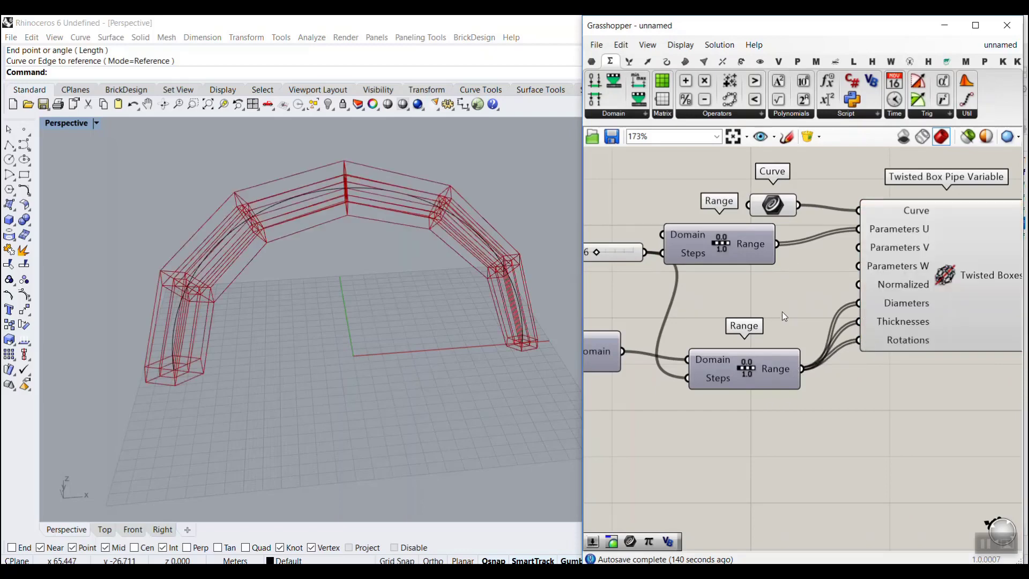
- Set the slider feeding Domain start to 16.3
right_click_drag(604, 334, 891, 352)
scroll(656, 369, "up", 2)
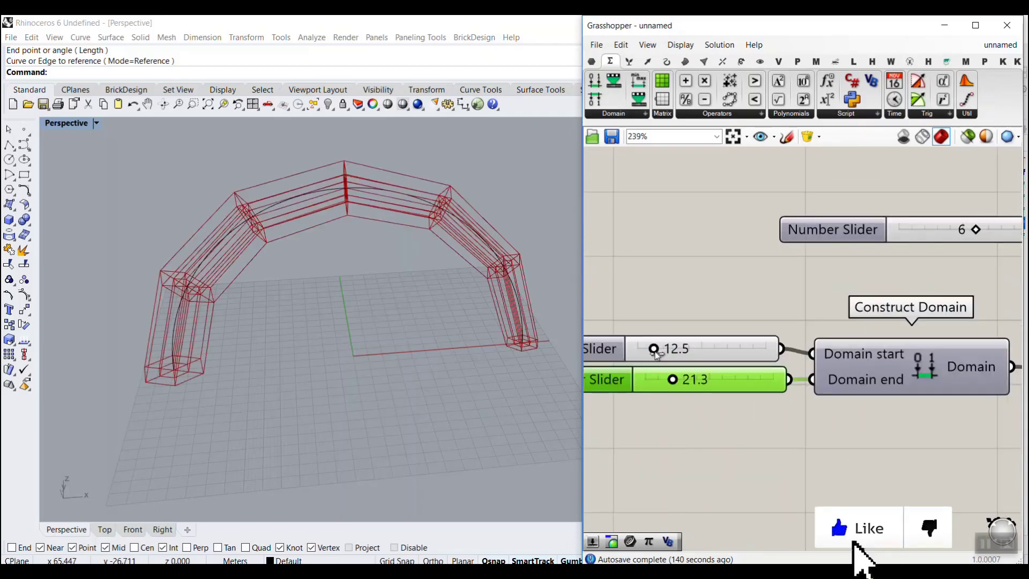
mouse_move(655, 351)
left_mouse_down()
mouse_move(646, 350)
mouse_move(659, 350)
left_mouse_up()
scroll(632, 311, "down", 4)
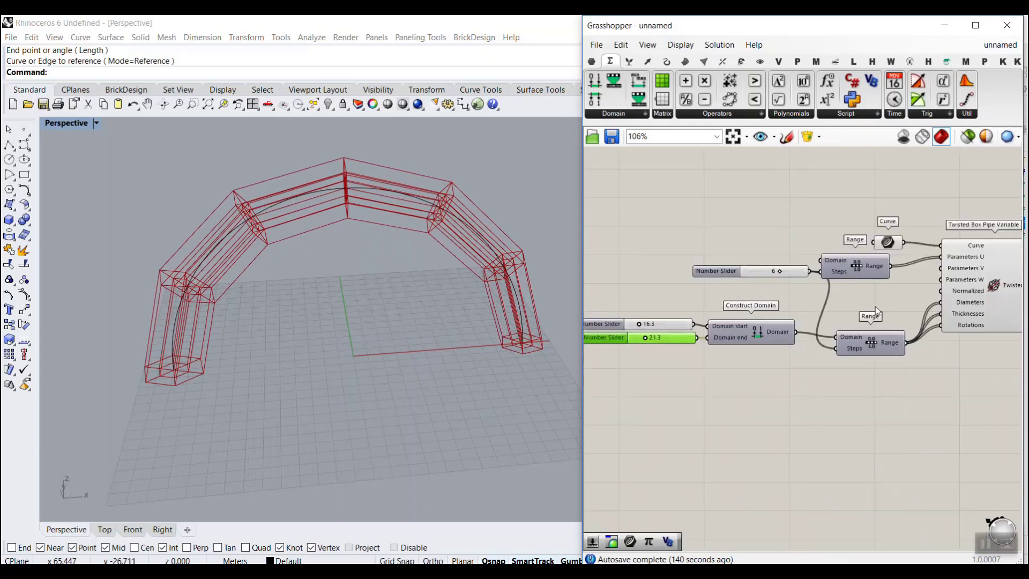
- Set the slider feeding Domain start to 13.8
right_click_drag(975, 311, 896, 316)
scroll(896, 316, "up", 4)
right_click_drag(770, 340, 966, 341)
scroll(966, 342, "down", 3)
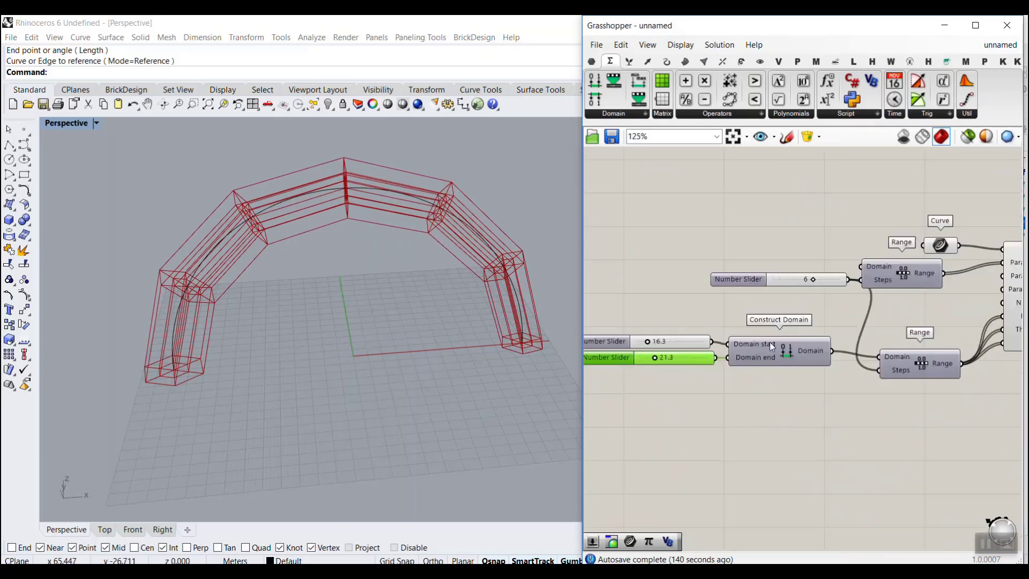
scroll(641, 342, "up", 3)
left_click_drag(648, 341, 649, 343)
- Examine the pipe's cross-section size at both feet of the arch in the Perspective viewport
scroll(538, 346, "up", 4)
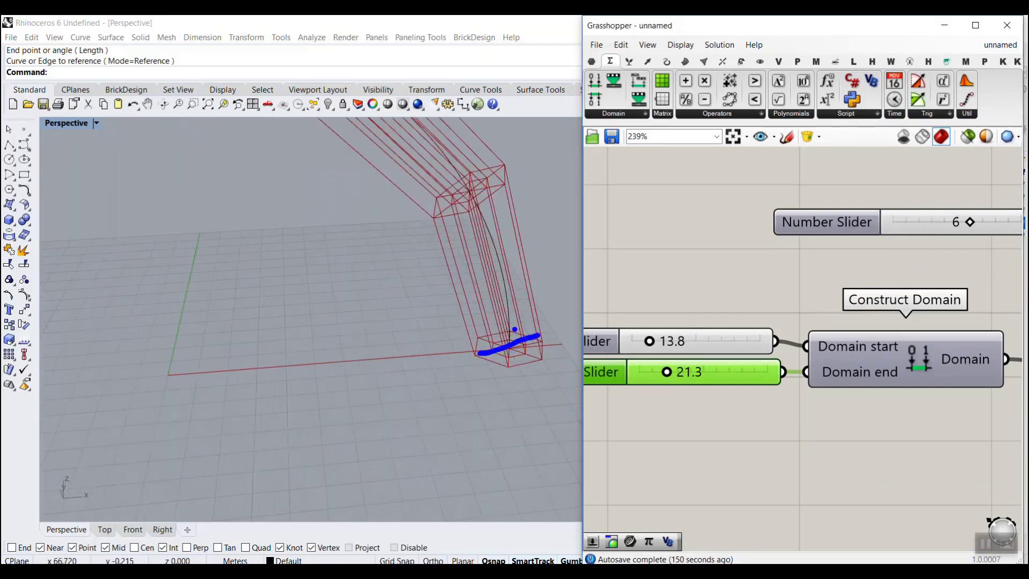
mouse_move(528, 325)
left_mouse_down()
mouse_move(523, 369)
mouse_move(501, 325)
left_mouse_up()
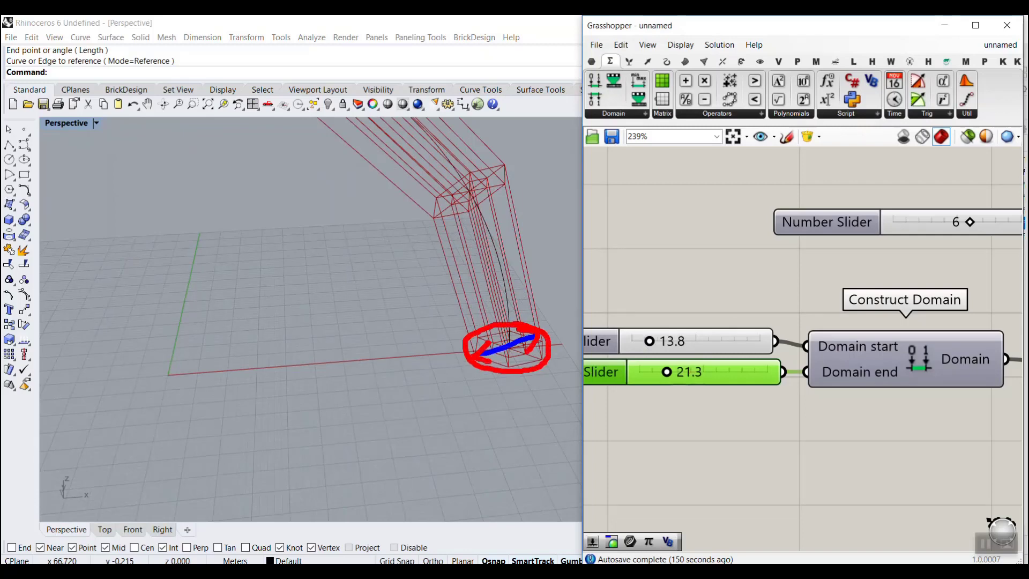
key("Escape")
scroll(535, 354, "down", 10)
right_click_drag(420, 364, 446, 365, "shift")
scroll(353, 351, "up", 8)
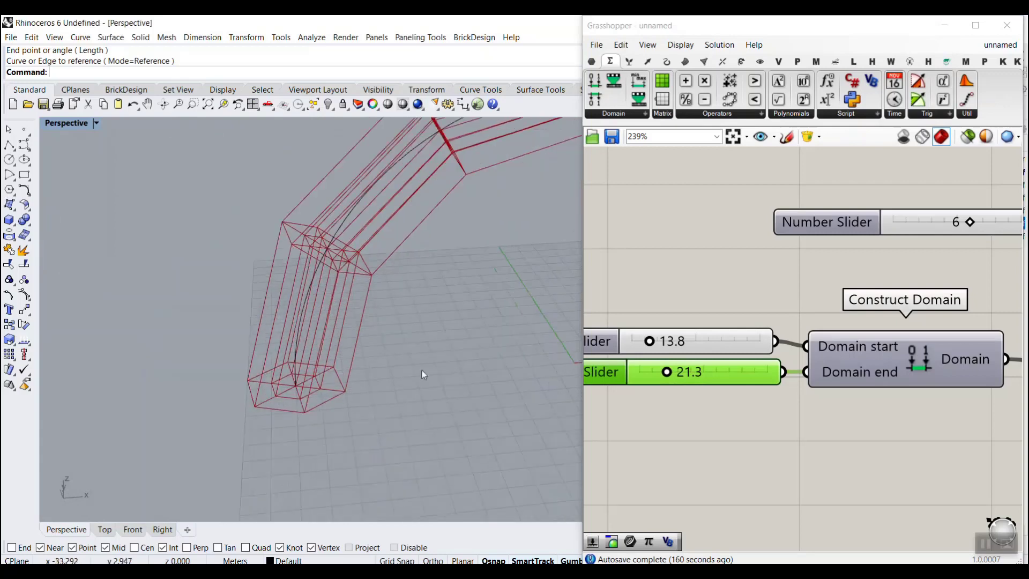
- Set the Domain end slider to 21.7 and the shared Steps slider to 7
mouse_move(669, 381)
left_mouse_down()
mouse_move(680, 382)
mouse_move(668, 382)
left_mouse_up()
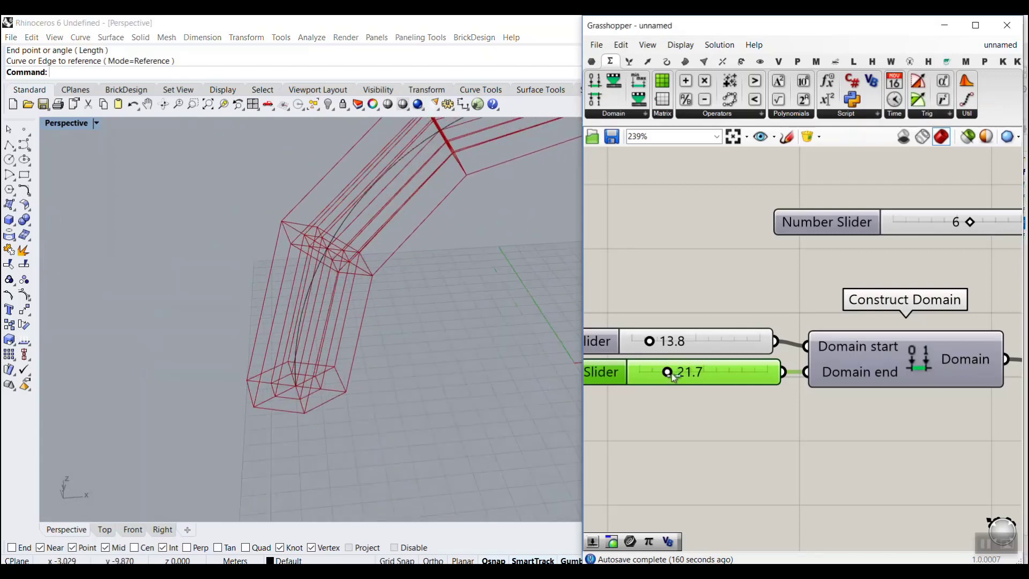
scroll(673, 377, "down", 4)
scroll(772, 304, "up", 4)
left_click_drag(779, 372, 789, 372)
scroll(789, 371, "down", 4)
right_click_drag(848, 347, 735, 350)
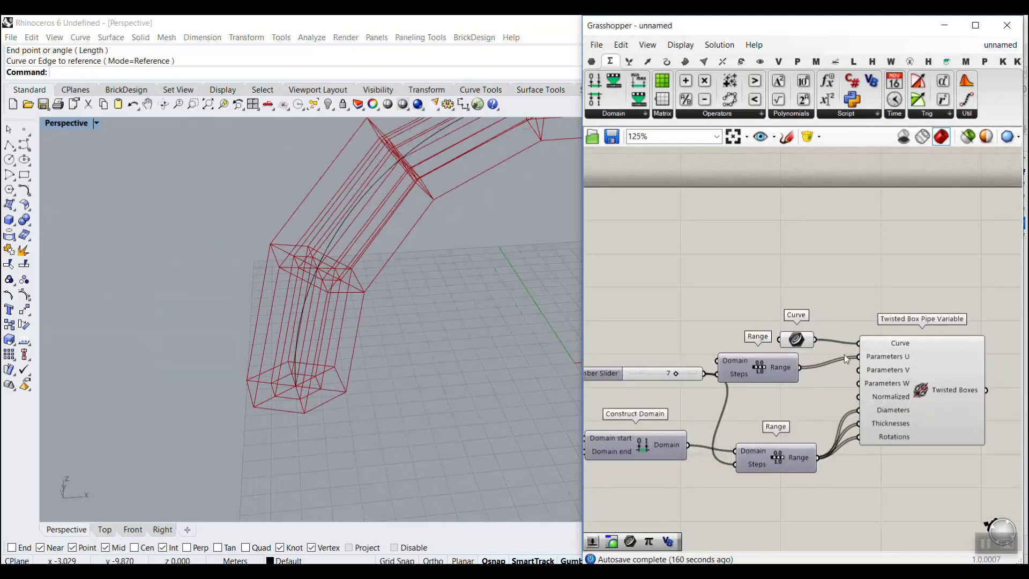
right_click_drag(419, 262, 290, 308, "shift")
scroll(290, 308, "down", 4)
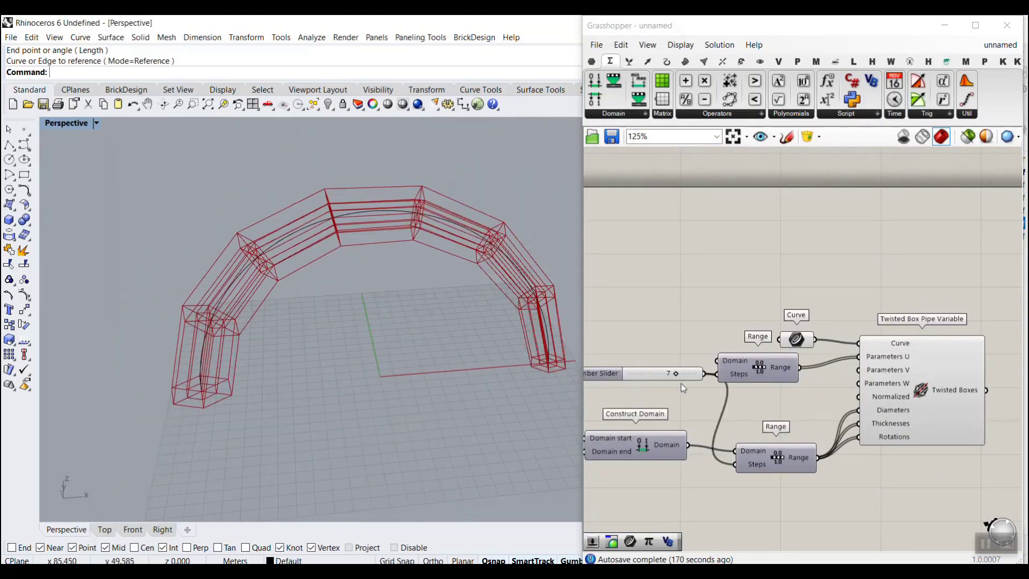
- Move the Steps slider down to clear space beside the upper Range's Domain input
scroll(681, 387, "up", 3)
mouse_move(686, 369)
left_mouse_down()
mouse_move(650, 369)
mouse_move(691, 370)
left_mouse_up()
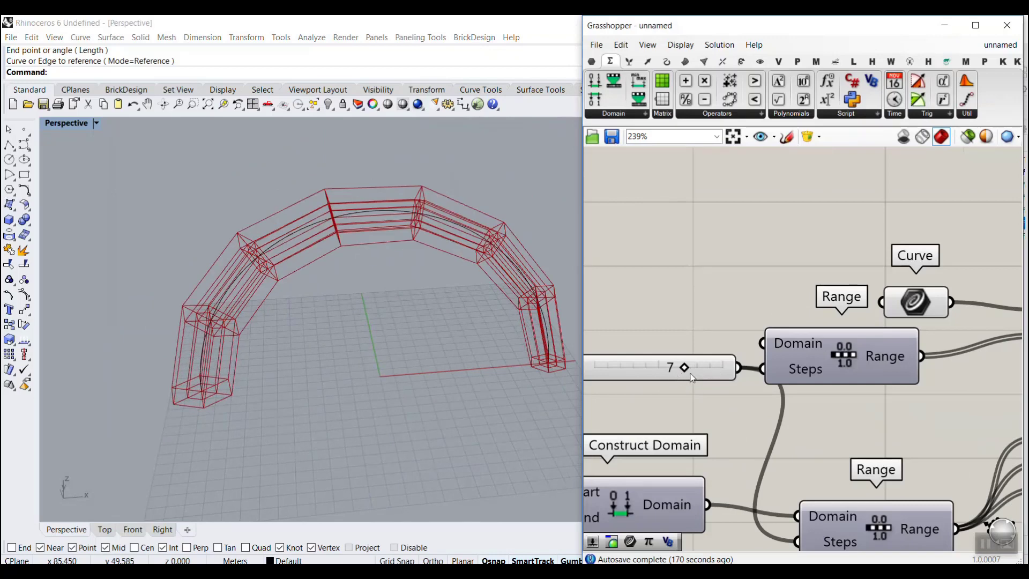
left_click_drag(709, 372, 703, 404)
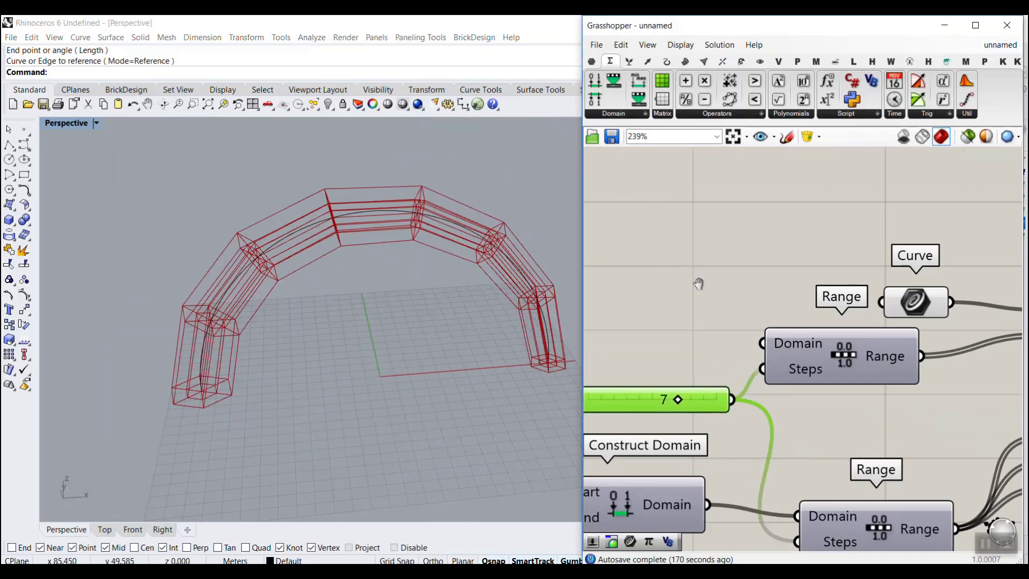
- Create a number slider from 0.25, connect it to the upper Range's Domain input, and set it to 1.00
right_click_drag(697, 283, 784, 300)
double_click(695, 318)
type("0.25")
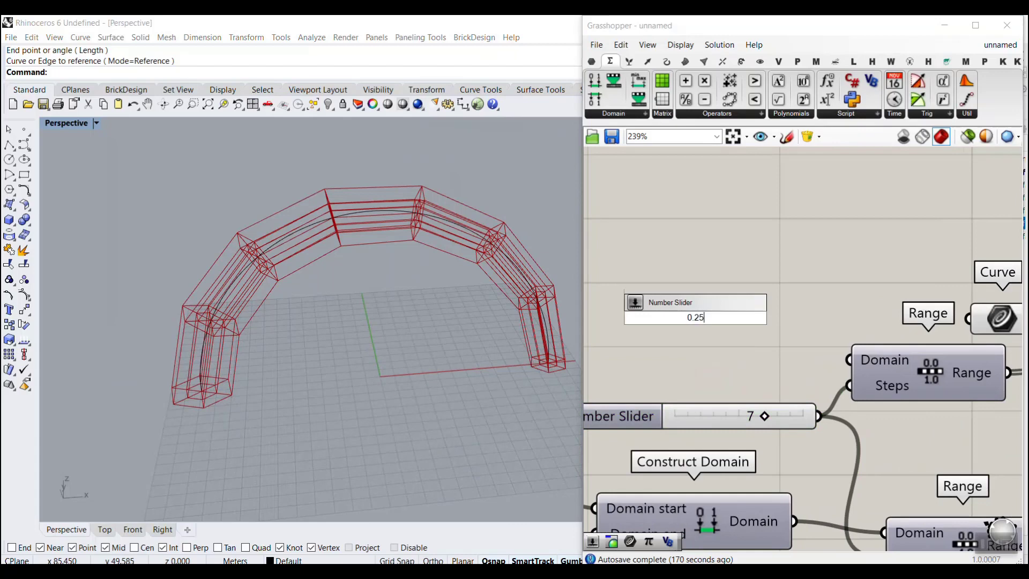
key("Return")
left_click_drag(784, 327, 758, 356)
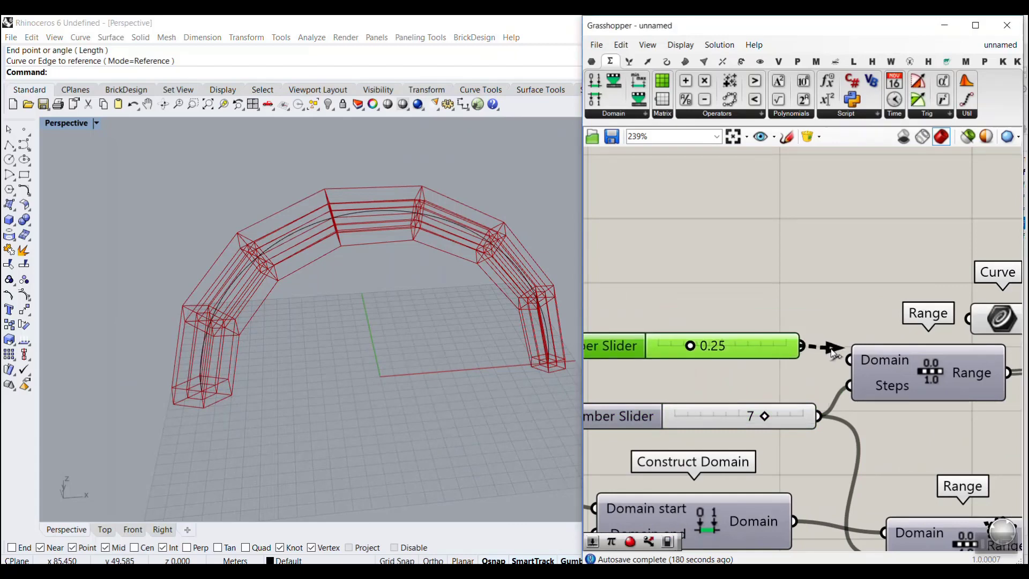
left_click_drag(832, 352, 848, 359)
left_click_drag(684, 341, 800, 346)
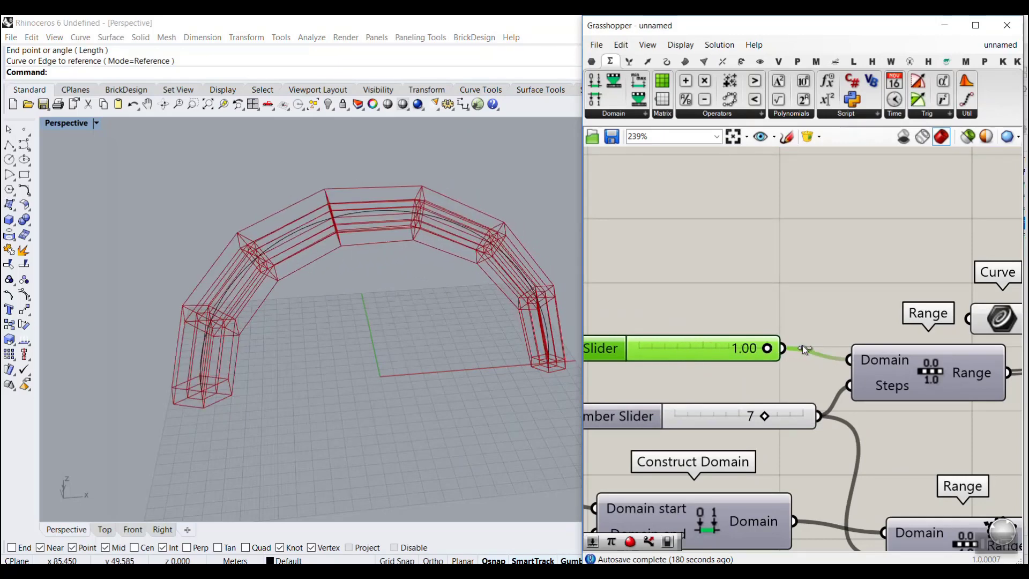
- Read the description of the Parameters V input on the Twisted Box Pipe Variable component
scroll(801, 345, "down", 5)
scroll(813, 336, "up", 4)
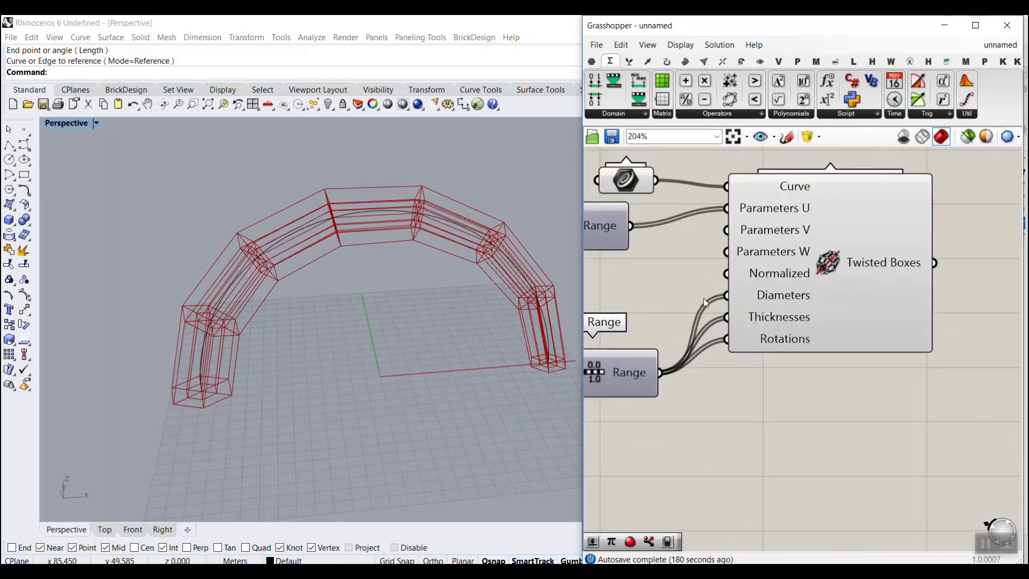
mouse_move(770, 230)
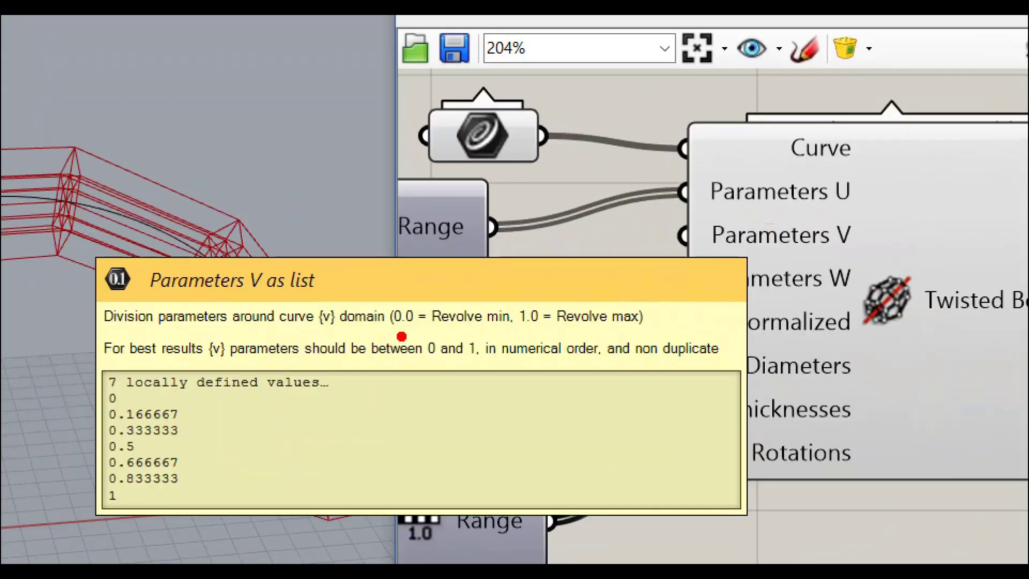
left_click_drag(402, 336, 667, 333)
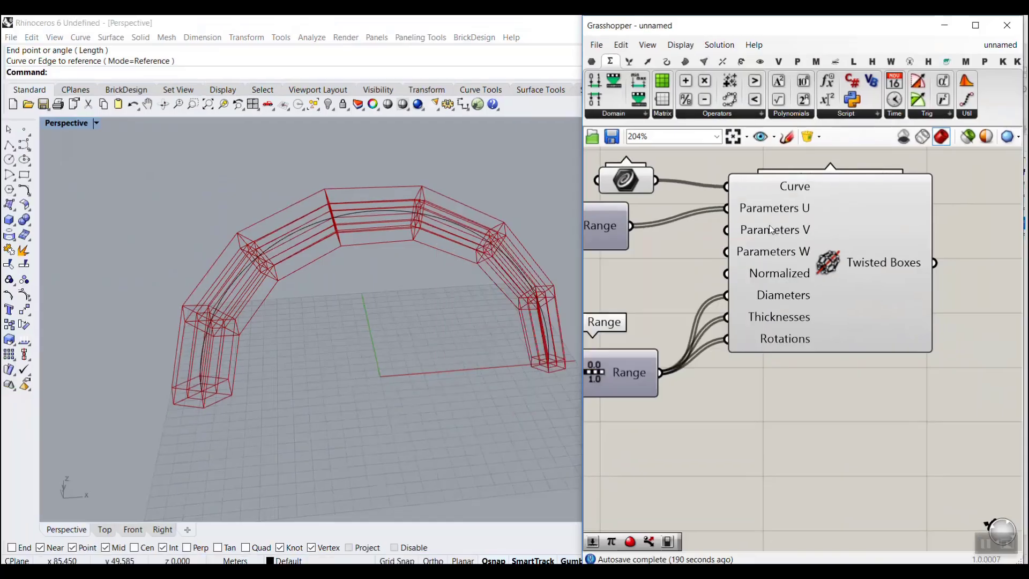
- Move the lower Range, Construct Domain and its two sliders down to free space below the Steps slider
scroll(831, 373, "down", 4)
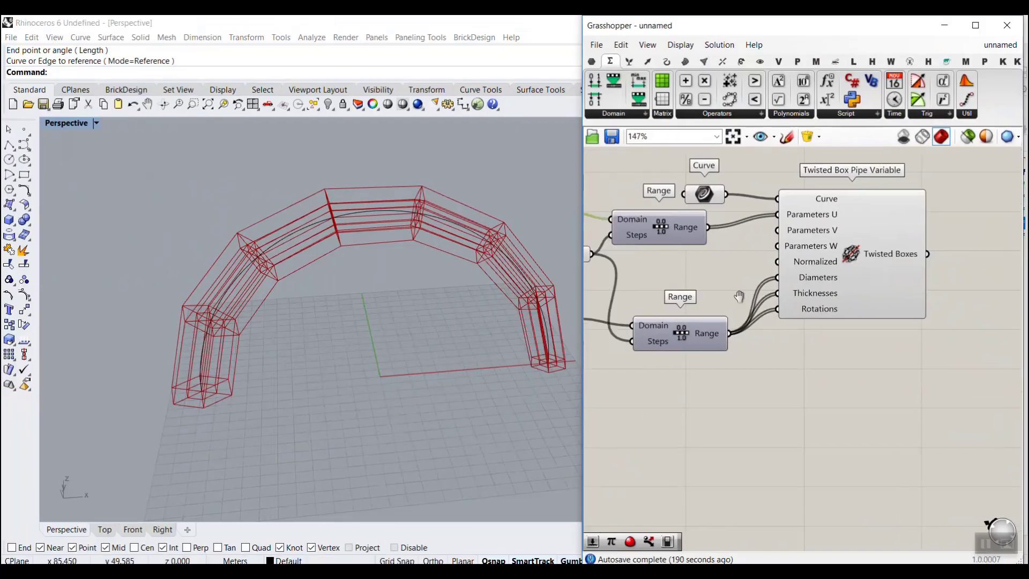
left_click_drag(829, 373, 618, 290)
left_click_drag(791, 320, 807, 393)
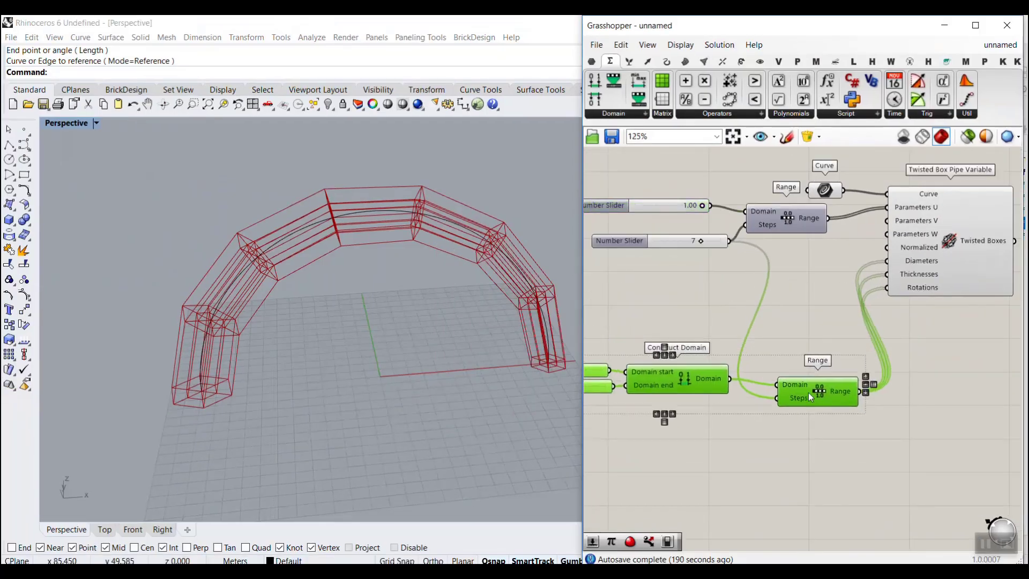
- Create a number slider from 0.25, set it to 0.00 and connect it to the Parameters V input
scroll(778, 278, "up", 4)
double_click(778, 277)
type("0.2")
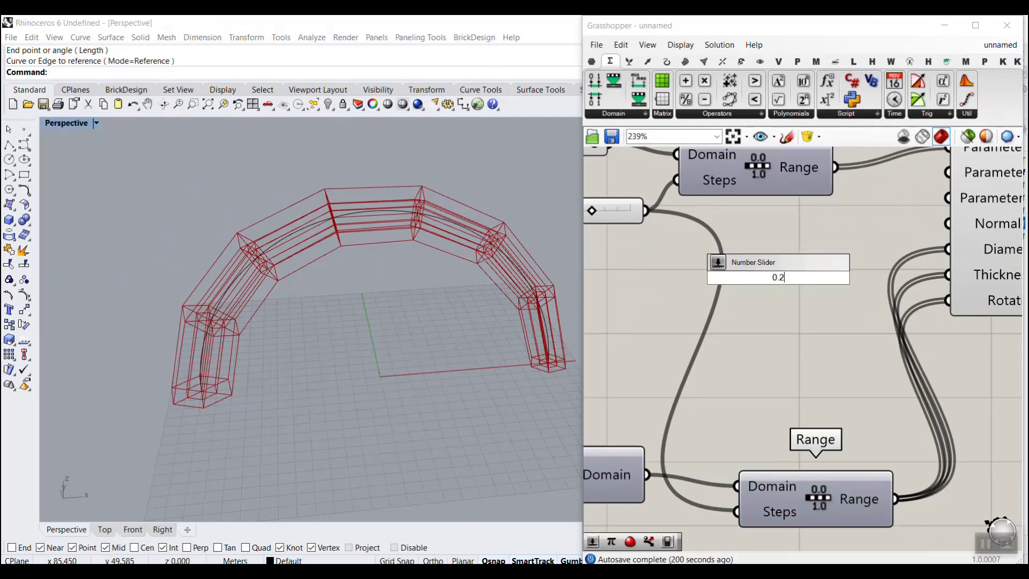
type("5")
key("Return")
left_click_drag(791, 278, 724, 281)
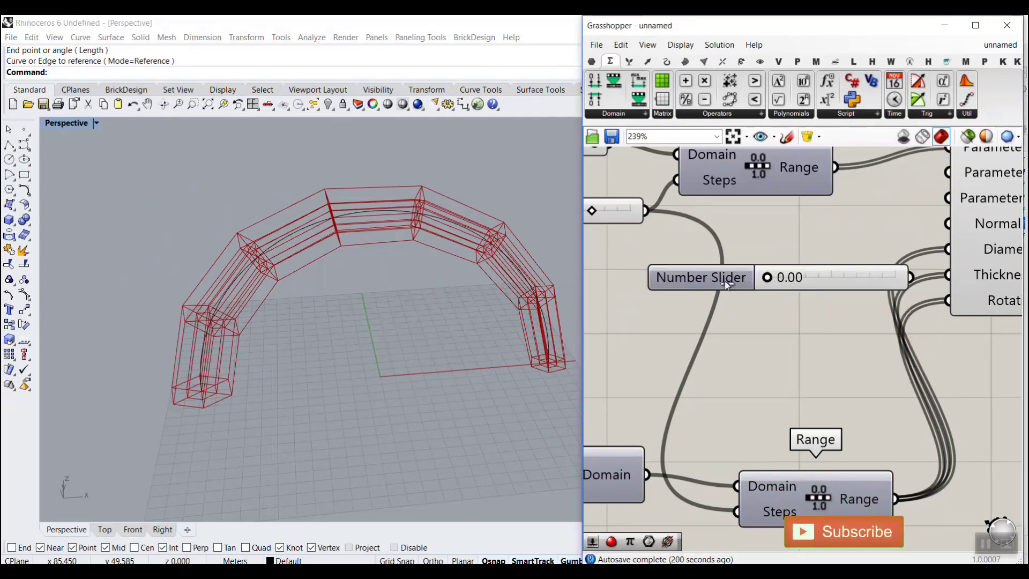
left_click_drag(834, 266, 784, 233)
left_click_drag(861, 244, 947, 171)
- Duplicate the 0.00 slider below it, connect the copy to Parameters V as an additional value and set it to 0.19
left_click_drag(809, 244, 807, 298, "alt")
right_click_drag(467, 328, 366, 326)
right_click_drag(865, 291, 783, 329)
left_click_drag(780, 335, 858, 212)
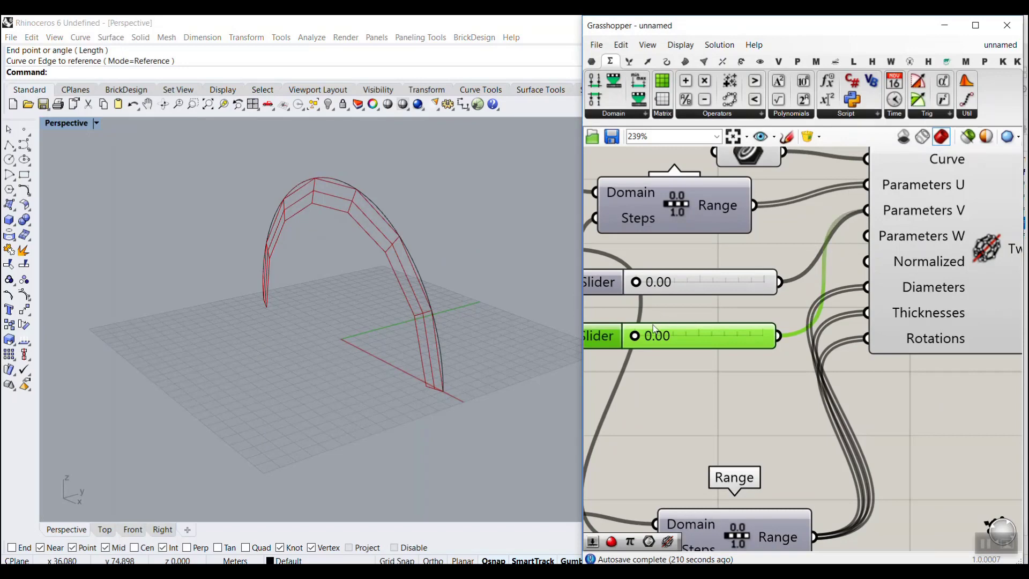
left_click_drag(640, 335, 659, 336)
right_click_drag(418, 322, 342, 243)
scroll(379, 210, "up", 5)
- Add a third slider by copying the 0.19 one, connect it to Parameters V too and set it to 0.39
left_click_drag(704, 332, 866, 210)
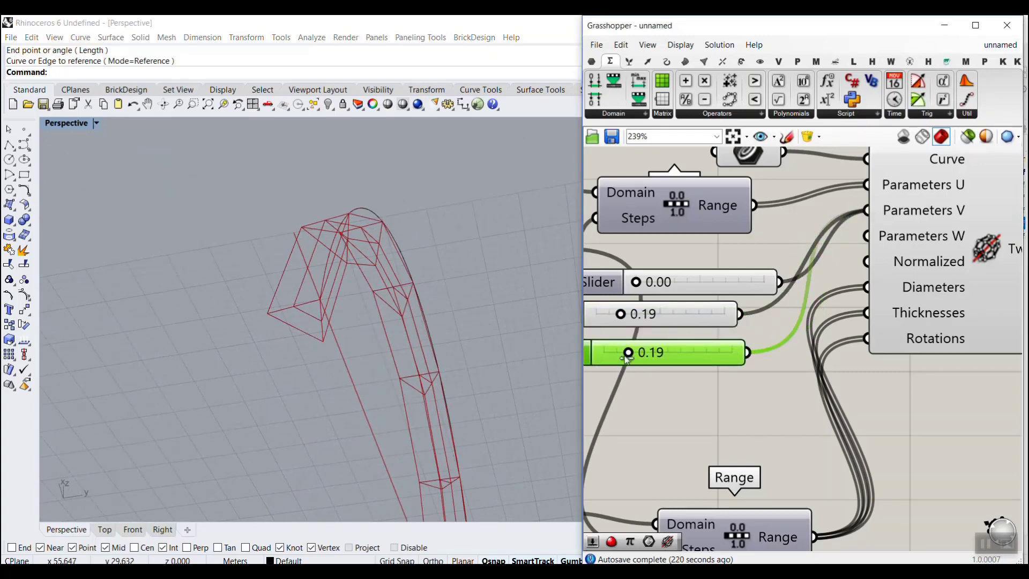
left_click_drag(629, 354, 655, 355)
right_click_drag(514, 297, 469, 216)
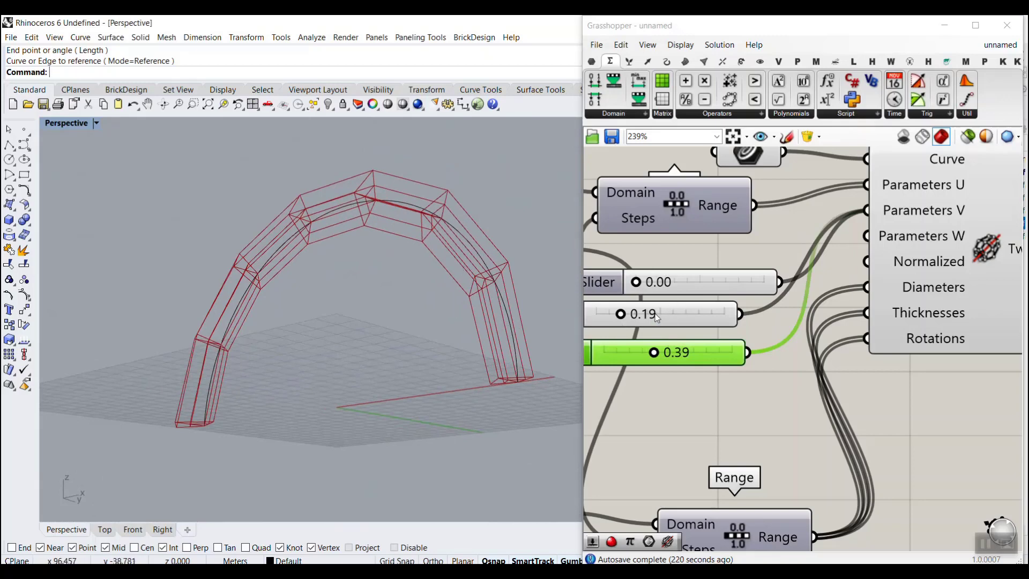
- Set the second Parameters V slider to 0.40 and the third to 0.80, and inspect the divisions of the frame
double_click(670, 309)
type("0")
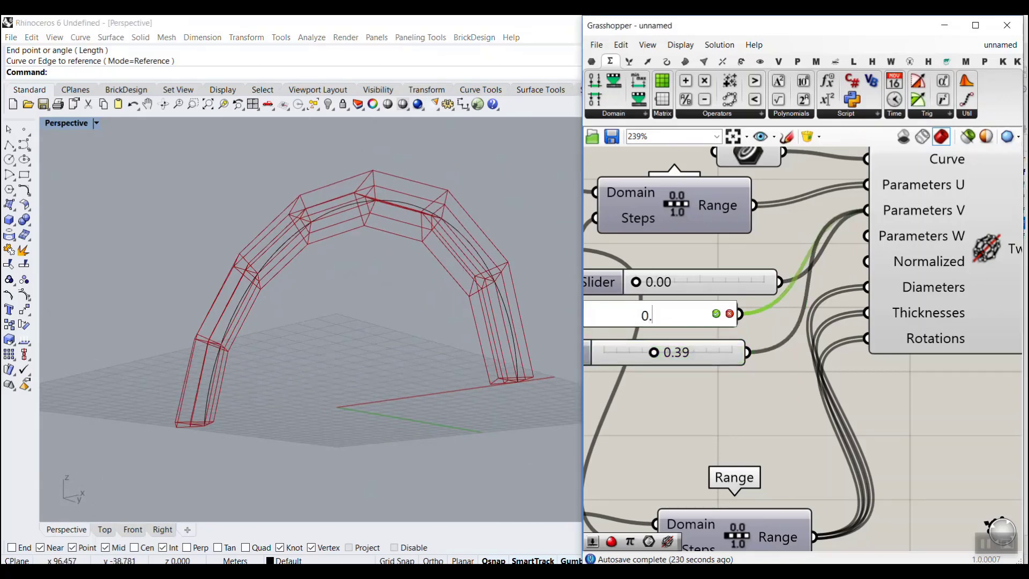
type(".4")
key("Return")
double_click(670, 354)
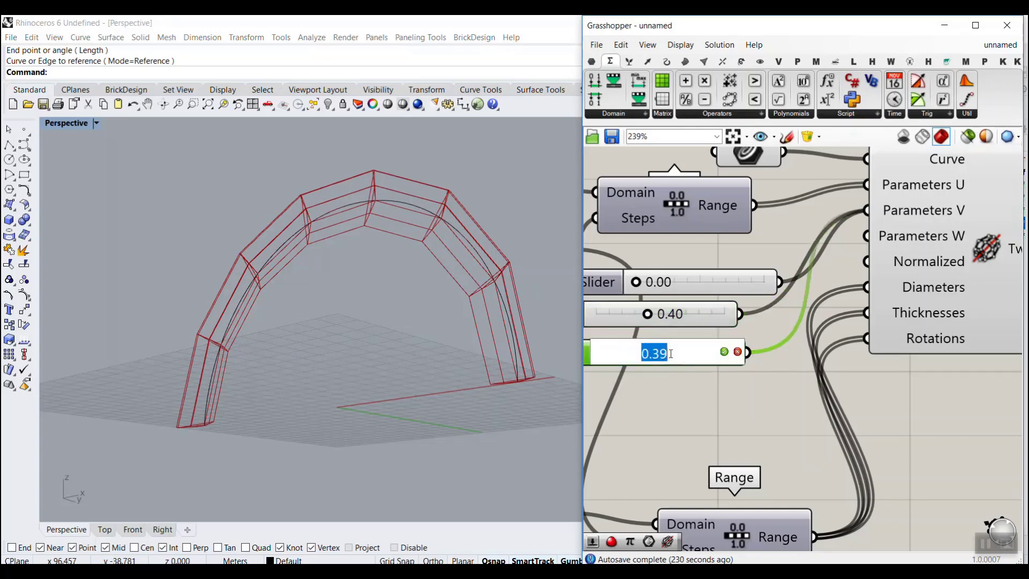
type("0.8")
key("Return")
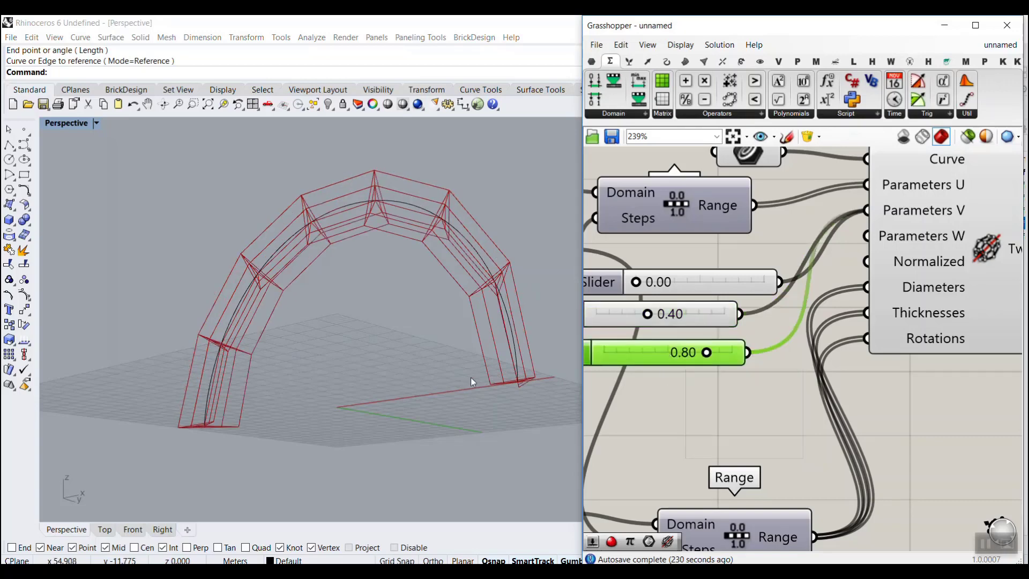
right_click_drag(471, 378, 366, 170)
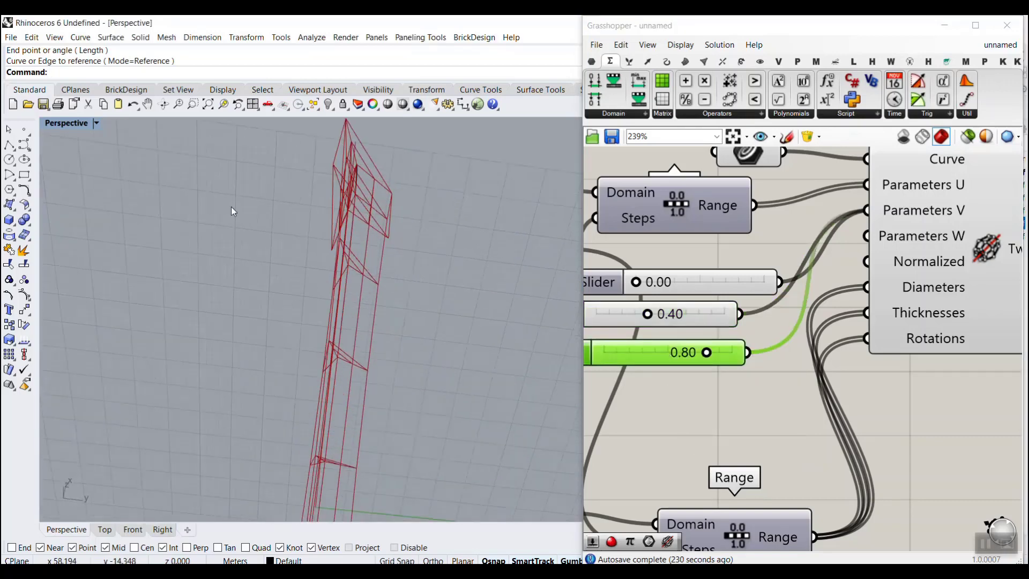
- Delete the three number sliders connected to Parameters V
right_click_drag(682, 272, 801, 329)
scroll(802, 329, "down", 1)
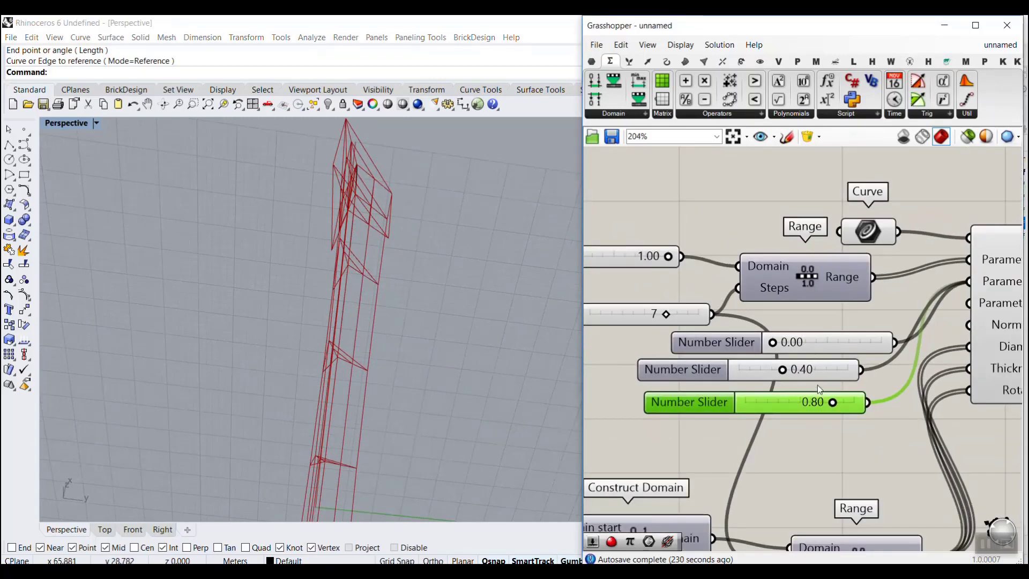
left_click_drag(831, 416, 773, 337)
key("Delete")
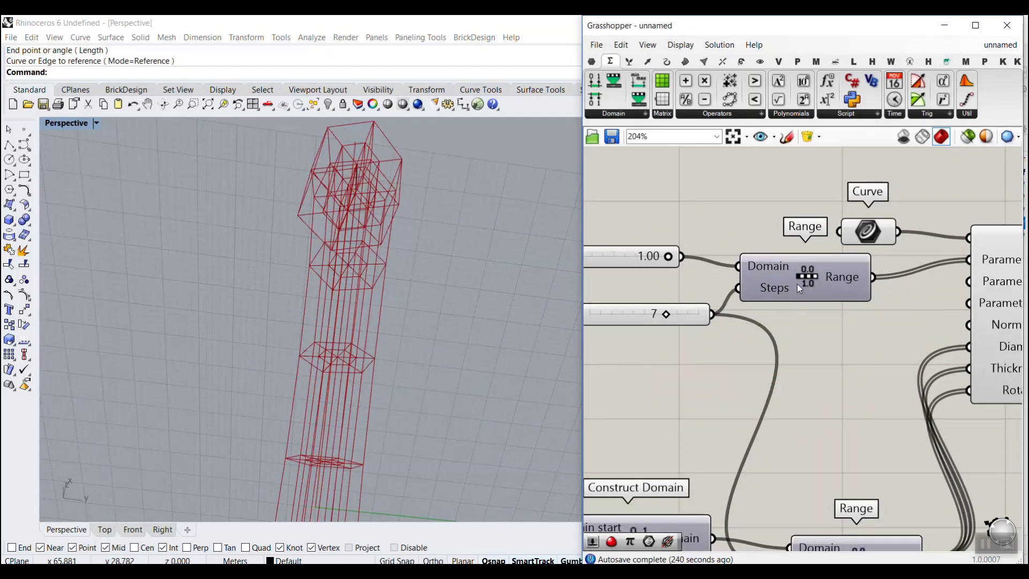
- Duplicate the upper Range below the original and connect a new number slider of 4 to the copy's Steps input
left_click(796, 284)
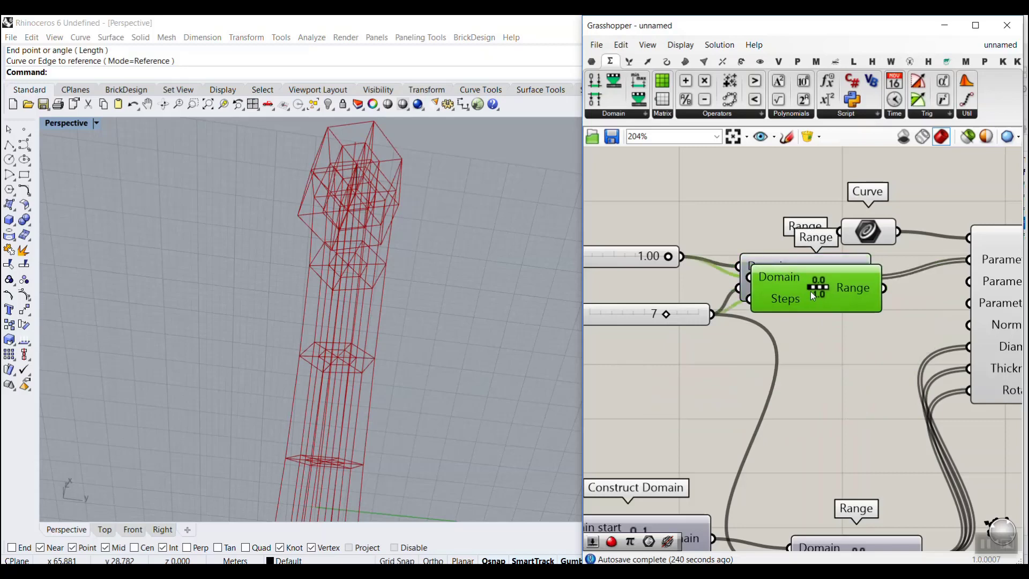
left_click_drag(810, 291, 812, 368, "alt")
scroll(649, 376, "up", 1)
left_click(650, 376)
double_click(649, 377)
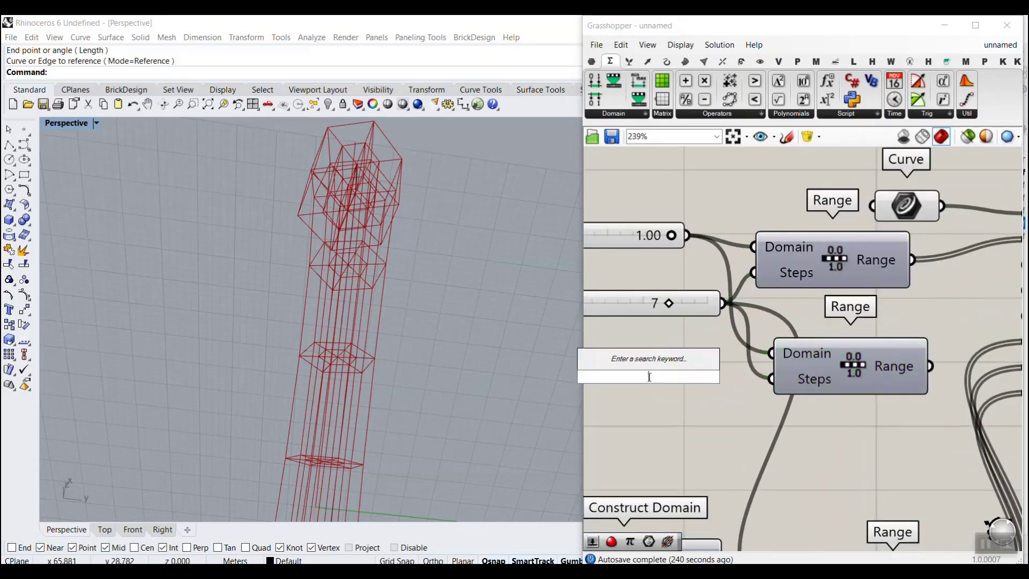
type("4")
key("Return")
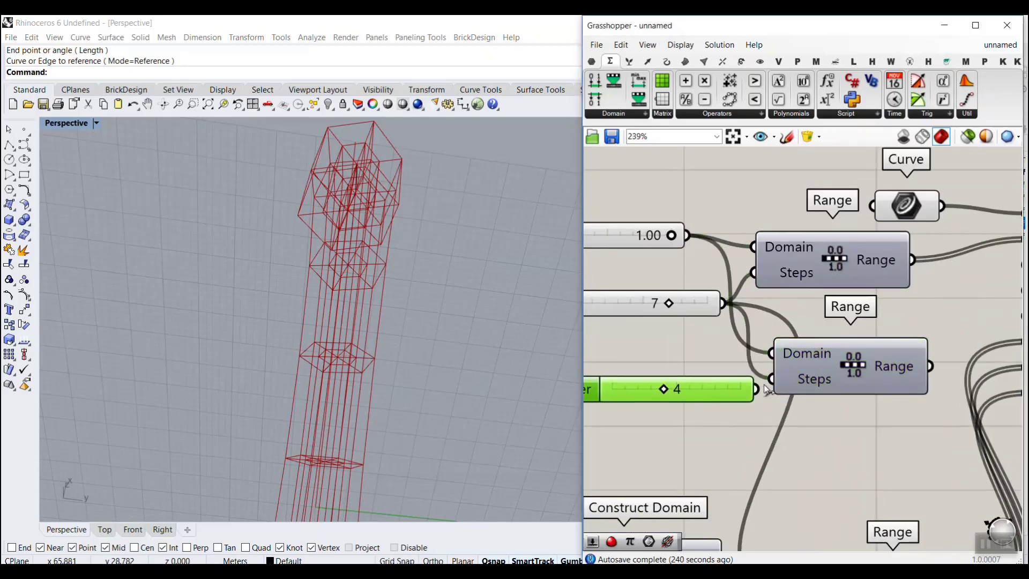
left_click_drag(688, 387, 696, 420)
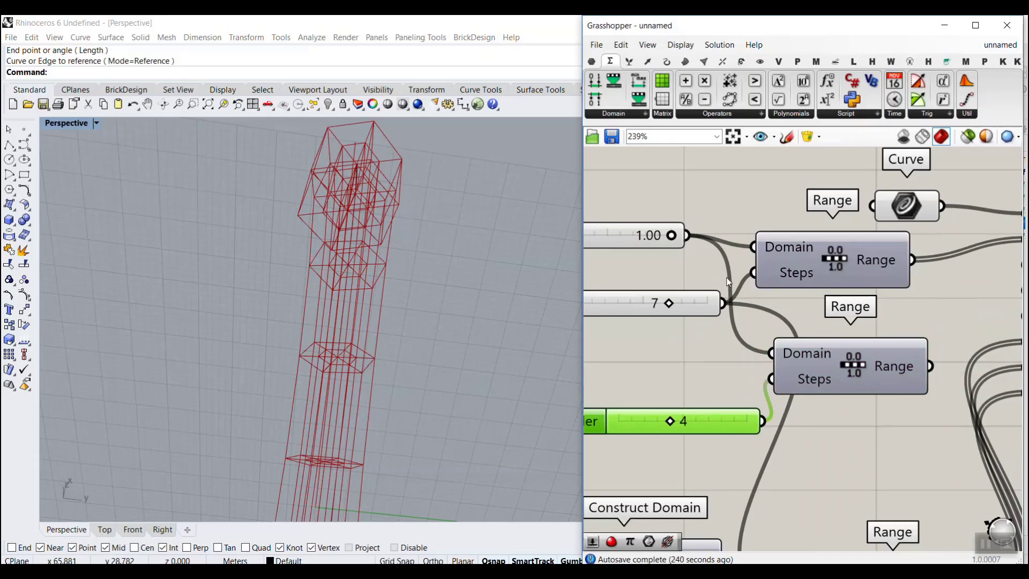
- Disconnect the 1.00 slider from the copied Range's Domain input
left_click_drag(694, 241, 772, 352, "ctrl")
mouse_move(802, 352)
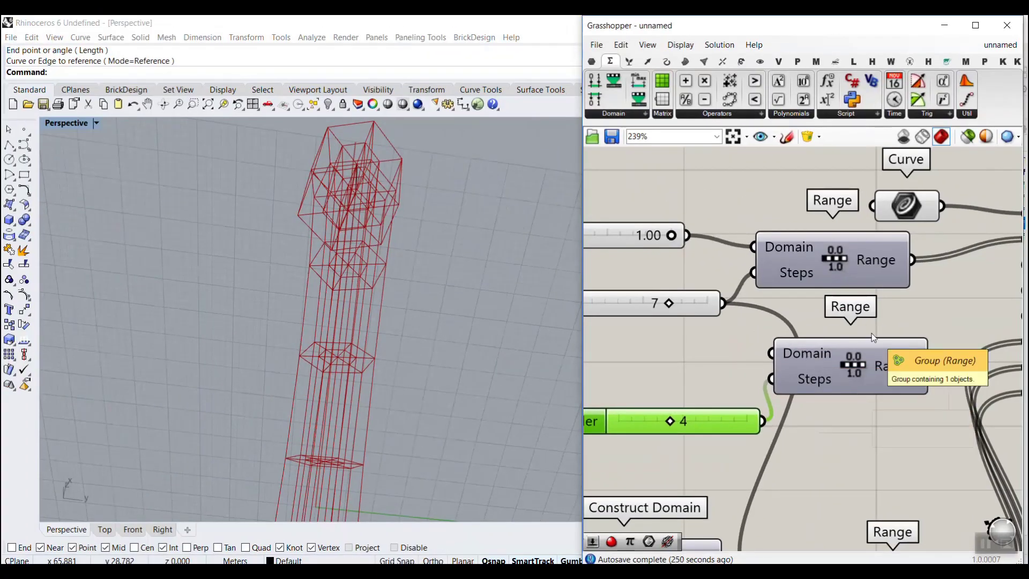
mouse_move(984, 117)
left_mouse_down()
mouse_move(975, 173)
mouse_move(986, 52)
left_mouse_up()
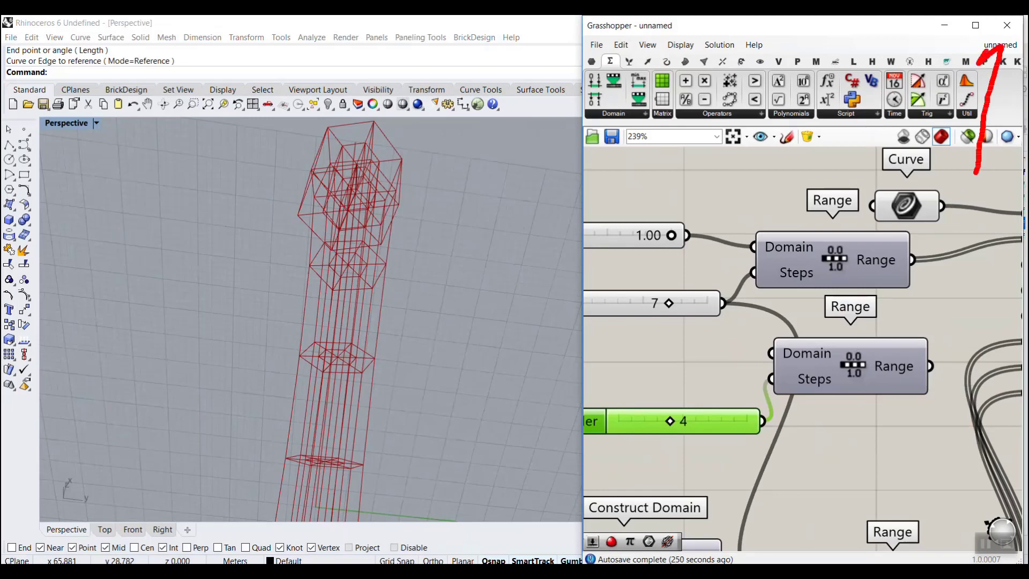
left_click(885, 311)
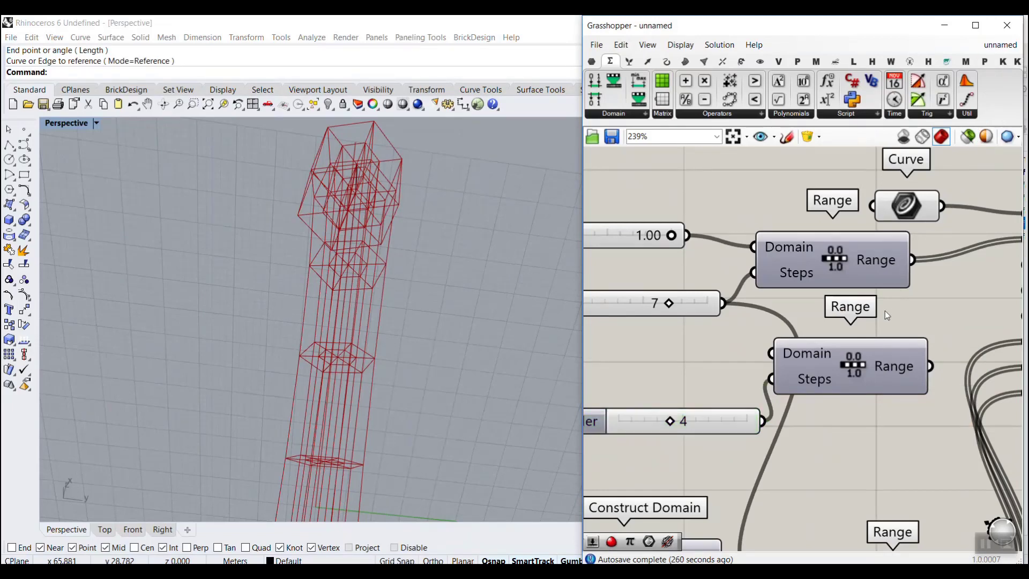
- Tidy the position of the 4-step slider and connect the copied Range's output to Parameters V
left_click_drag(723, 421, 705, 407)
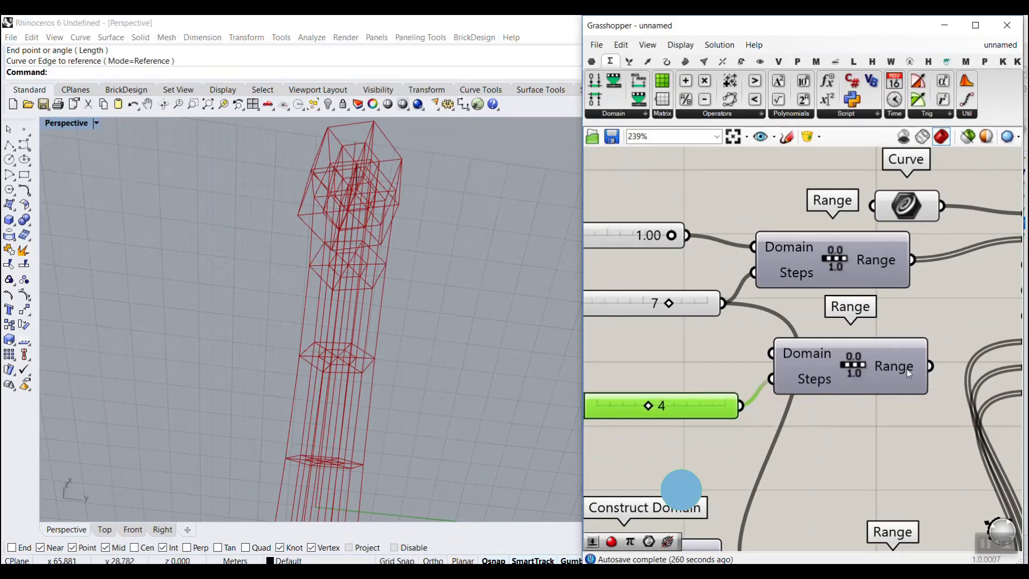
right_click_drag(938, 381, 766, 397)
left_click_drag(757, 382, 853, 281)
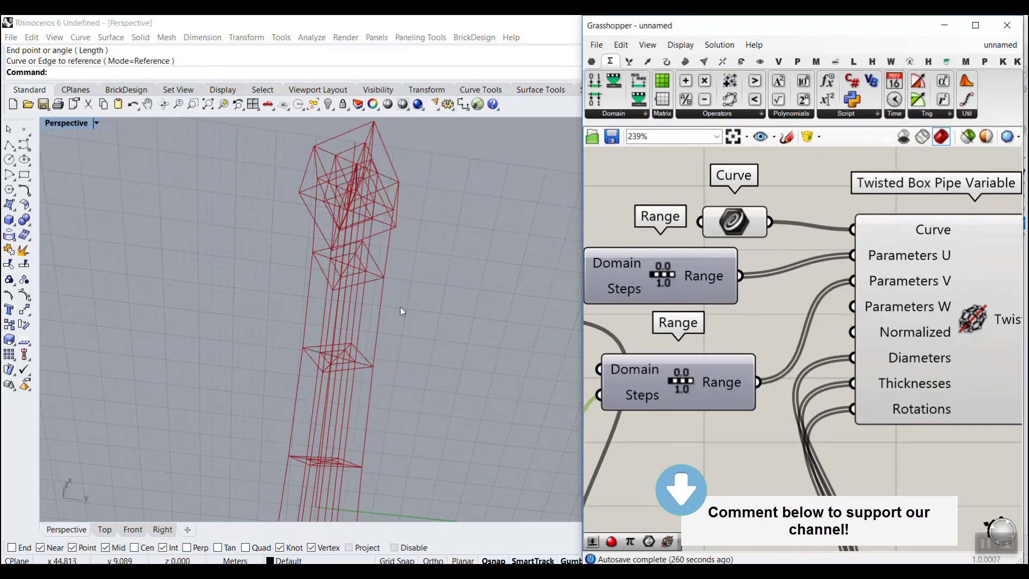
scroll(401, 310, "down", 5)
right_click_drag(382, 255, 377, 392)
scroll(376, 423, "up", 6)
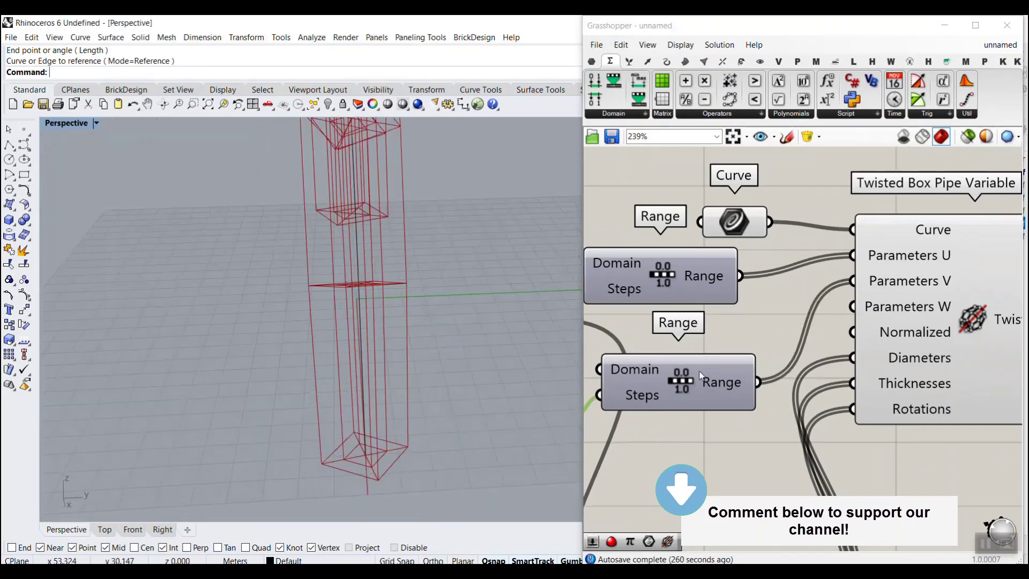
- Set the Steps slider of the Parameters V Range to 6
right_click_drag(616, 423, 816, 451)
scroll(665, 485, "up", 2)
left_click_drag(689, 435, 731, 436)
scroll(354, 406, "down", 7)
right_click_drag(364, 397, 432, 372)
- Read the description of the Parameters W input on the Twisted Box Pipe Variable component
right_click_drag(679, 330, 740, 273)
scroll(741, 273, "down", 6)
right_click_drag(736, 351, 732, 341)
scroll(842, 216, "up", 3)
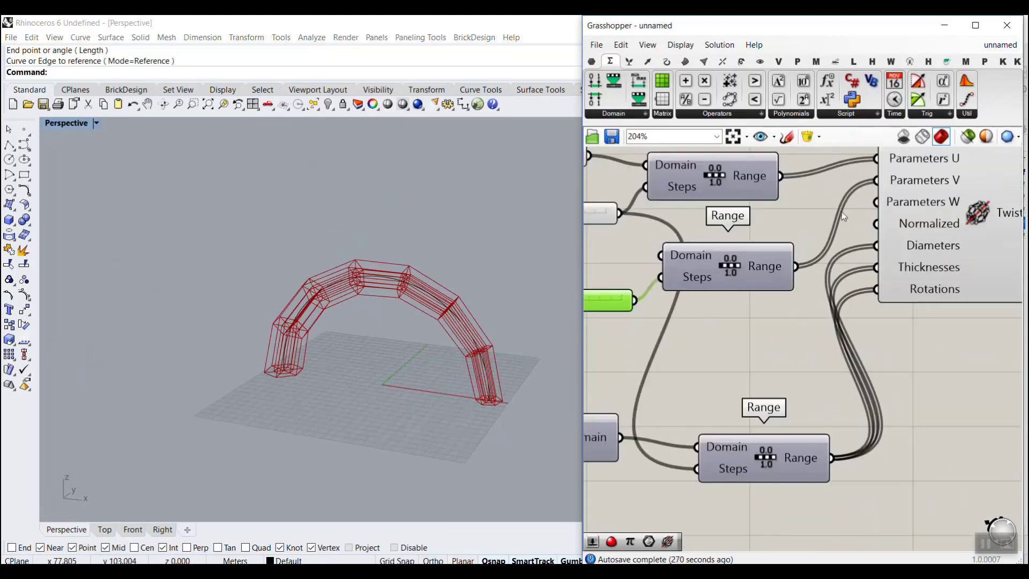
scroll(922, 185, "up", 3)
mouse_move(912, 220)
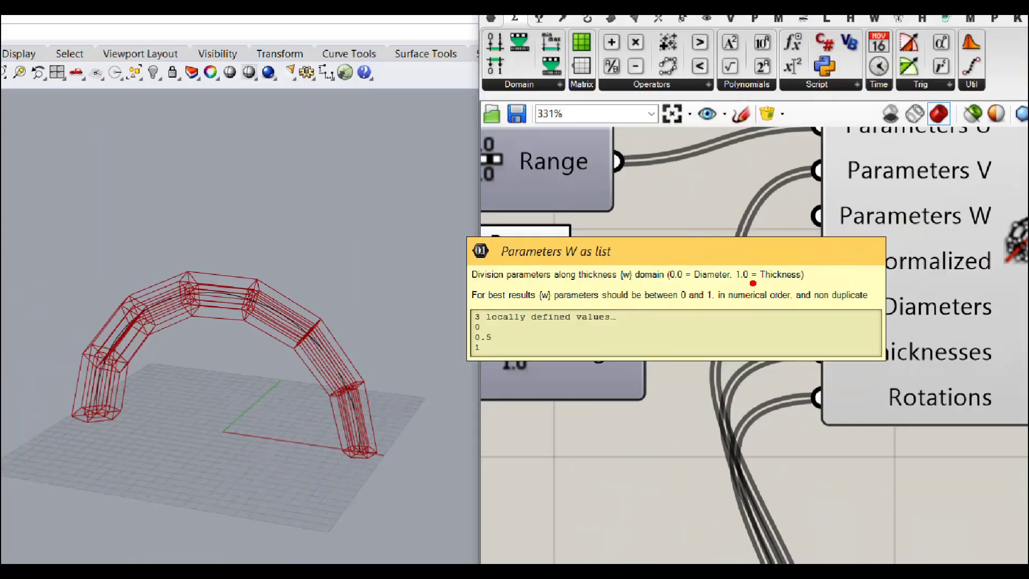
- Move the Parameters V Range and its Steps slider up to free space for another slider
scroll(670, 321, "down", 5)
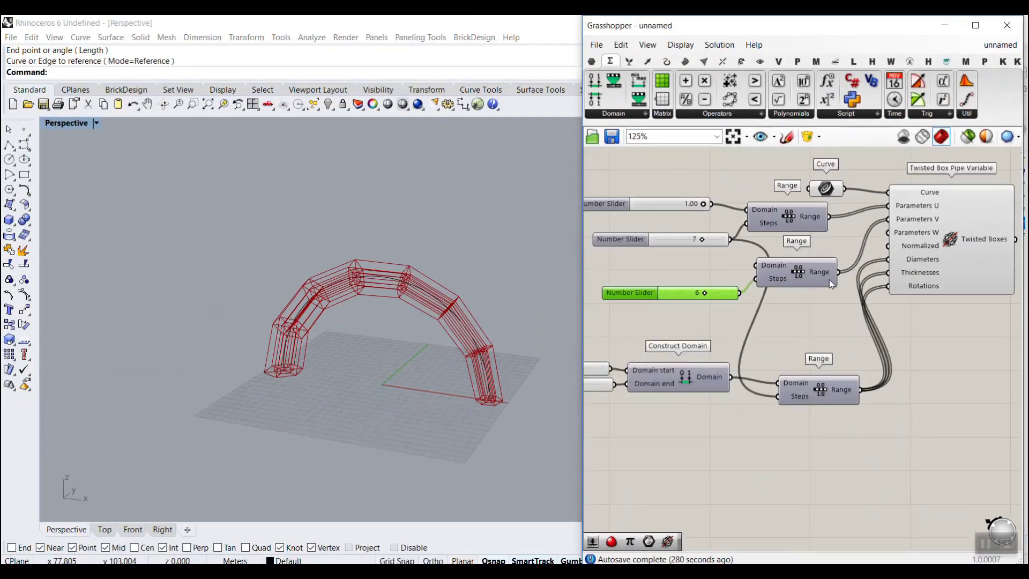
left_click_drag(745, 297, 691, 277)
left_click_drag(806, 271, 795, 254)
- Create a number slider of 0.25 below the Parameters V Range and connect it to the Parameters W input
scroll(772, 302, "up", 4)
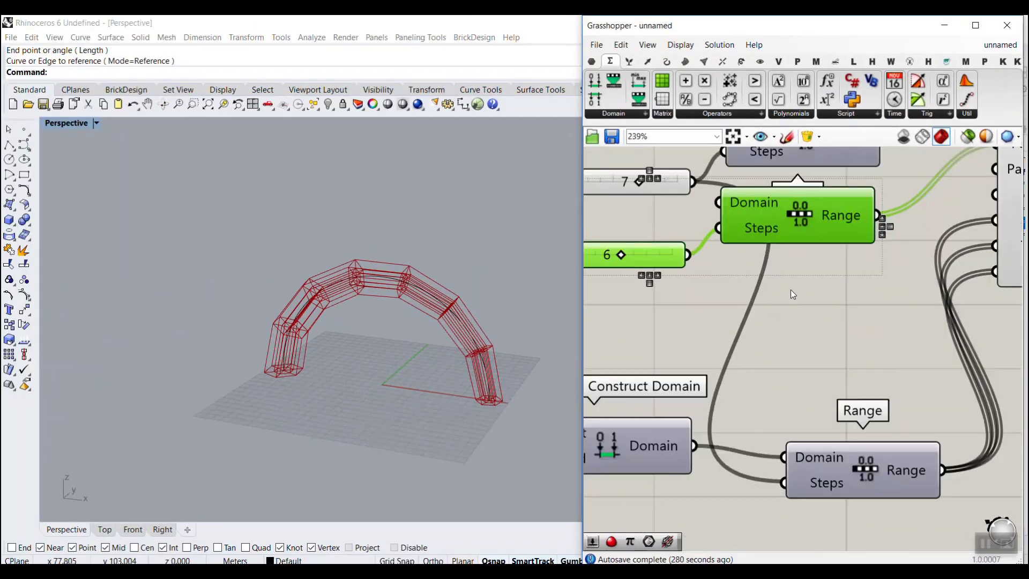
double_click(790, 289)
type("0.25")
key("Return")
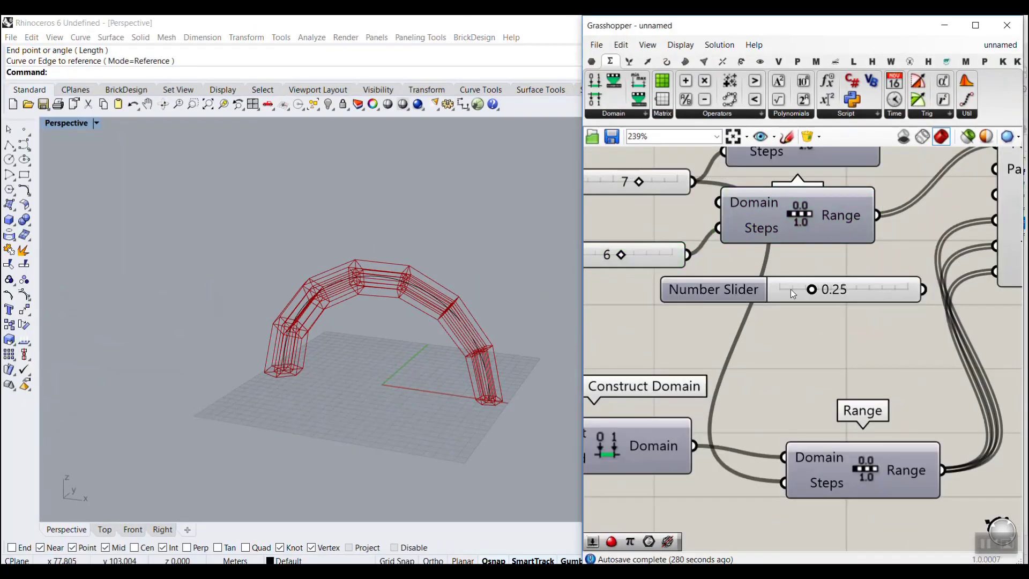
right_click_drag(904, 289, 804, 330)
left_click_drag(812, 336, 884, 216)
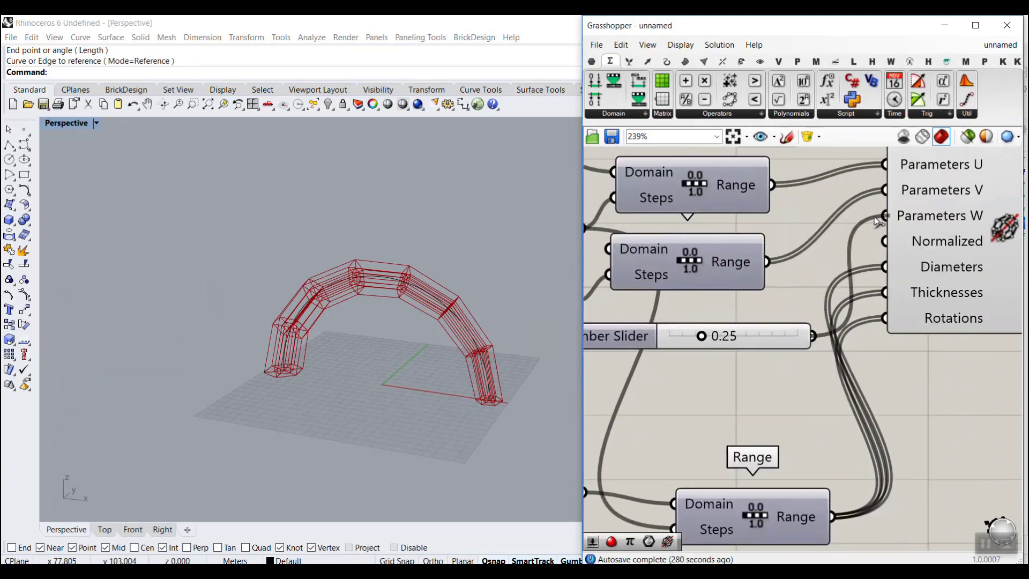
- Try out the Parameters W slider, leaving it at 0.25, and examine the frame's wall thickness from several angles
right_click_drag(396, 300, 375, 231)
scroll(363, 193, "up", 6)
mouse_move(702, 337)
left_mouse_down()
mouse_move(719, 340)
mouse_move(680, 343)
mouse_move(701, 343)
left_mouse_up()
scroll(360, 265, "down", 6)
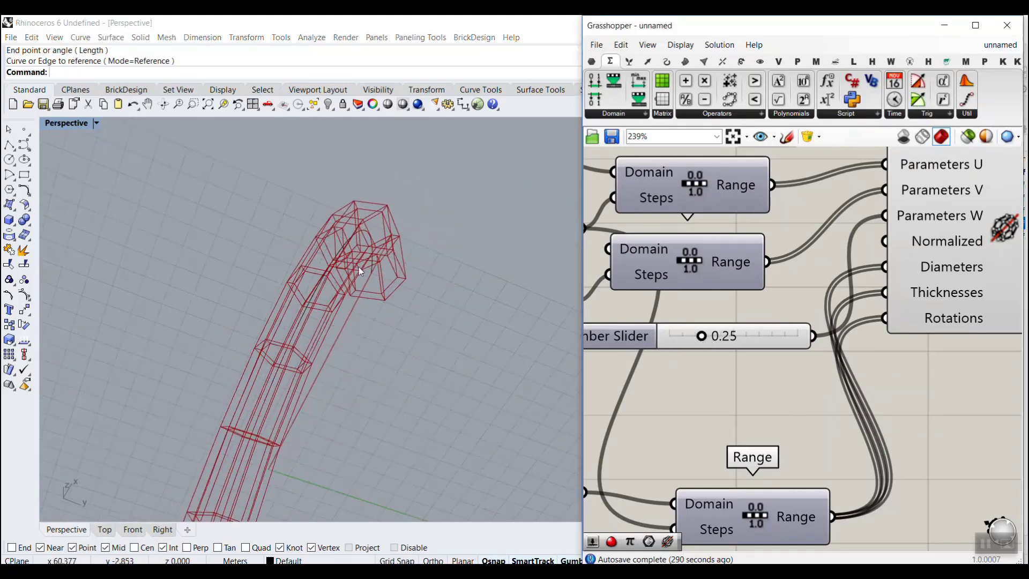
right_click_drag(360, 269, 393, 408)
scroll(393, 409, "up", 4)
scroll(972, 288, "down", 2)
- Add a Brep container beside the Twisted Box Pipe Variable component and connect the Twisted Boxes output to it
right_click_drag(973, 288, 748, 274)
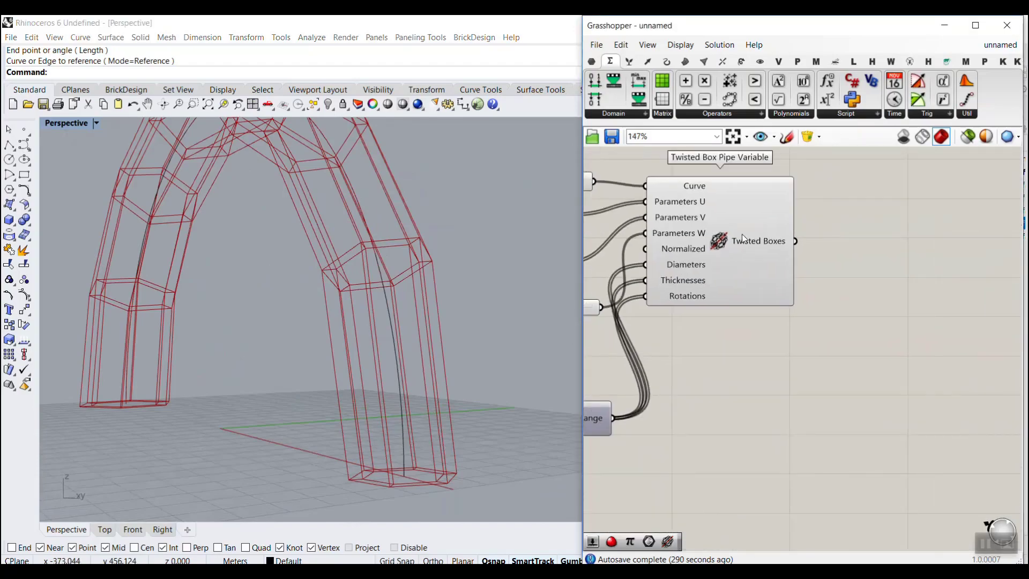
mouse_move(744, 233)
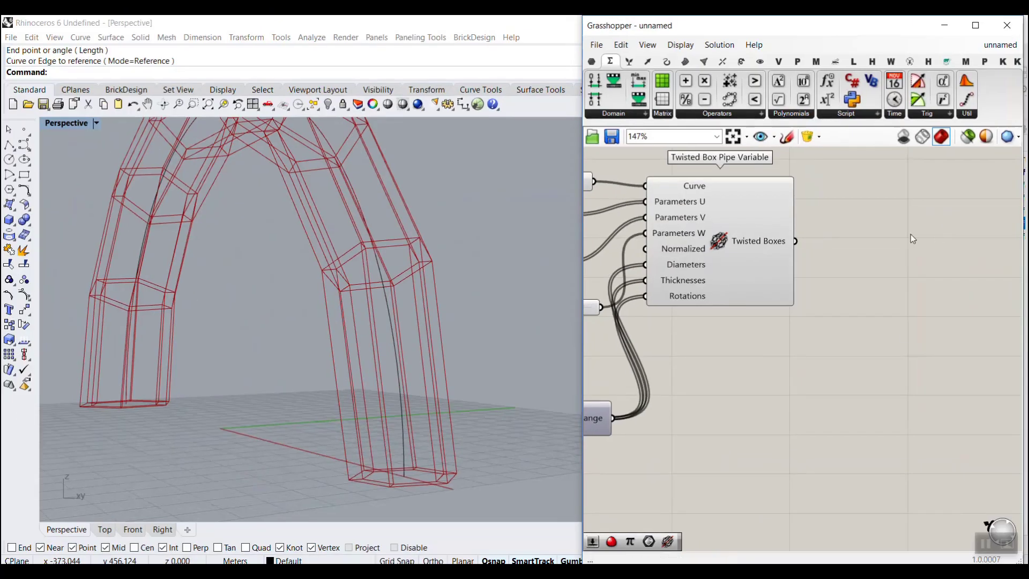
left_click(591, 61)
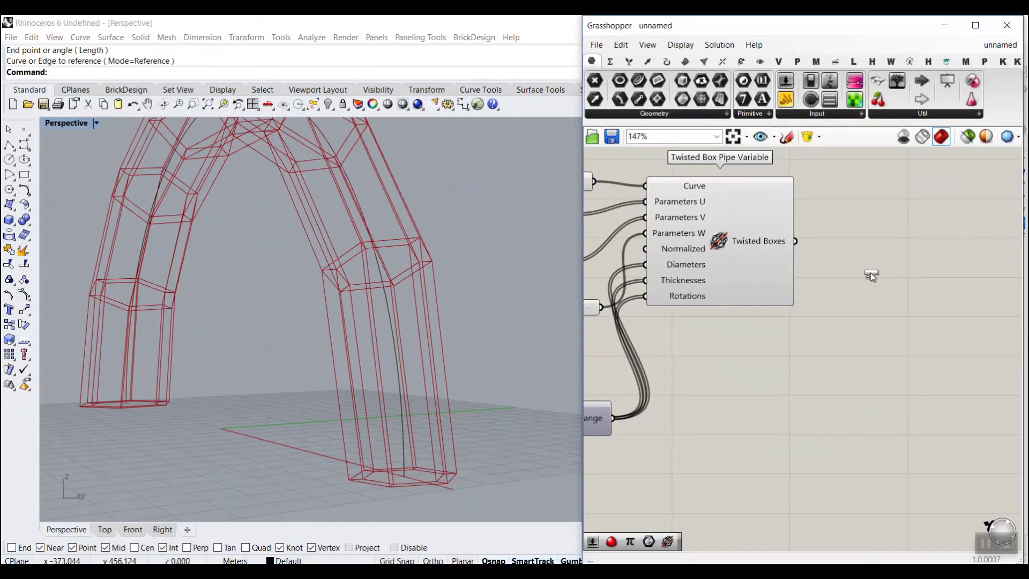
left_click_drag(870, 273, 867, 271)
left_click_drag(796, 241, 840, 273)
scroll(433, 384, "down", 4)
right_click_drag(433, 384, 400, 289)
scroll(400, 290, "up", 7)
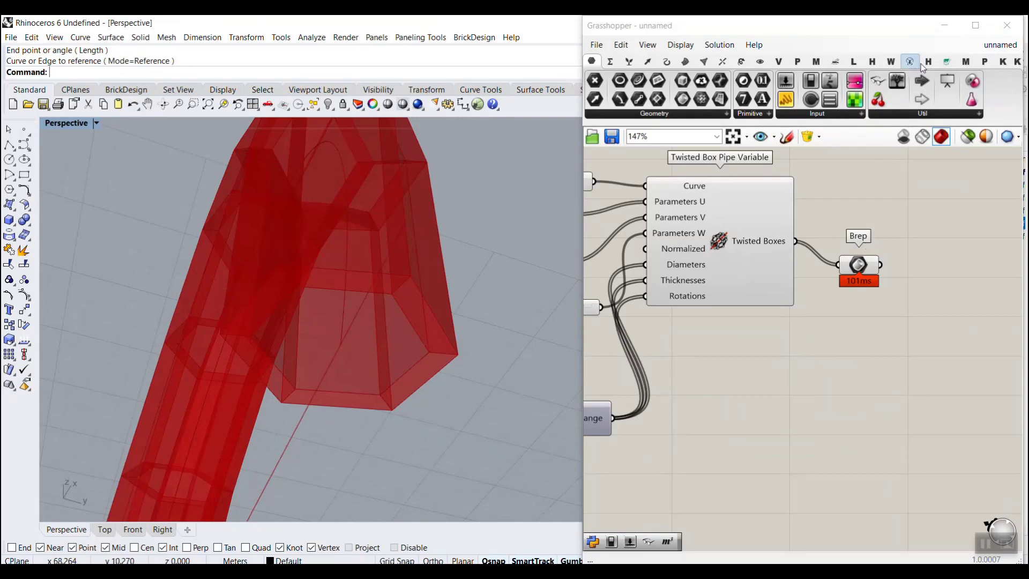
left_click(945, 63)
left_click(924, 114)
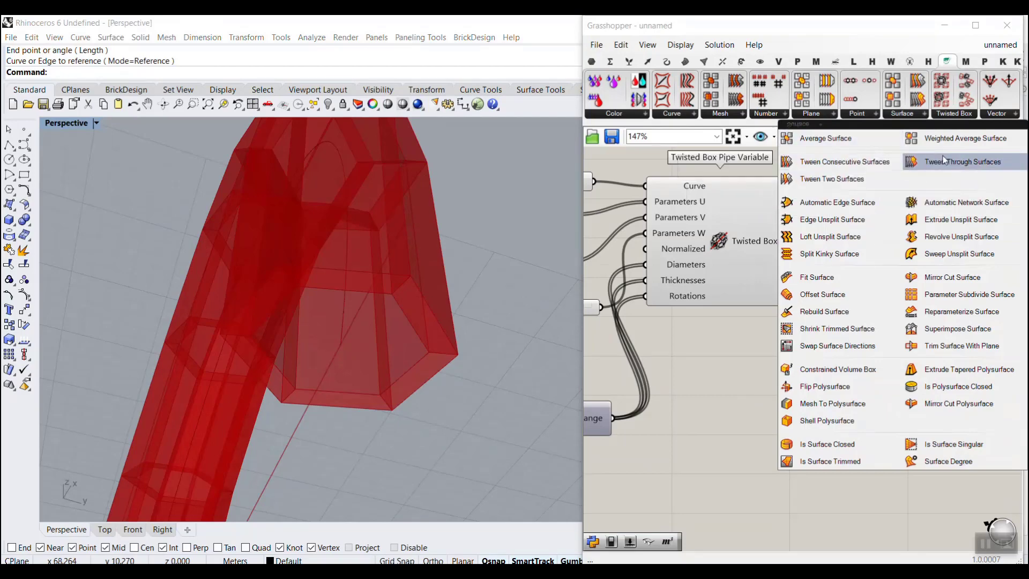
left_click(692, 385)
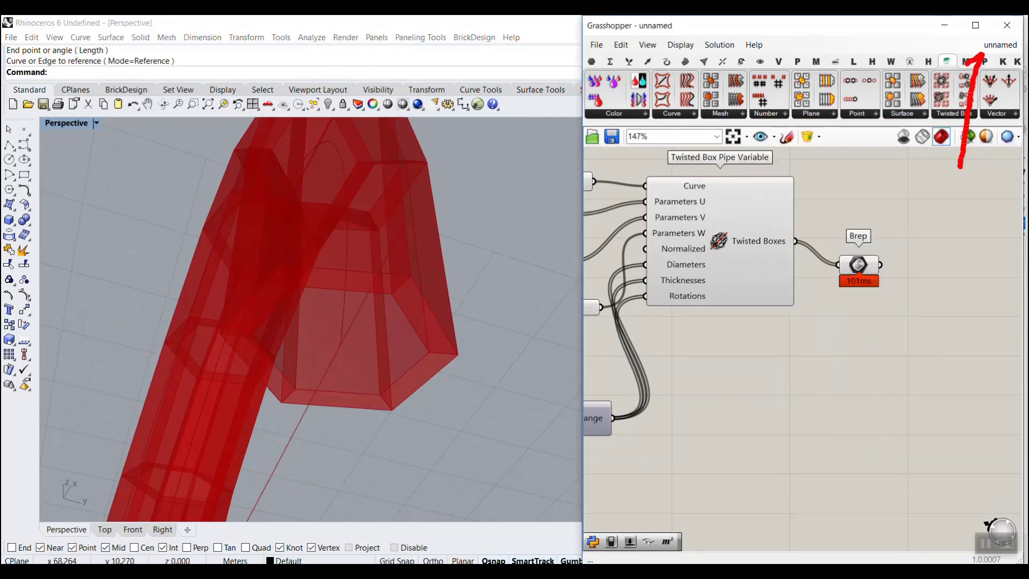
key("Escape")
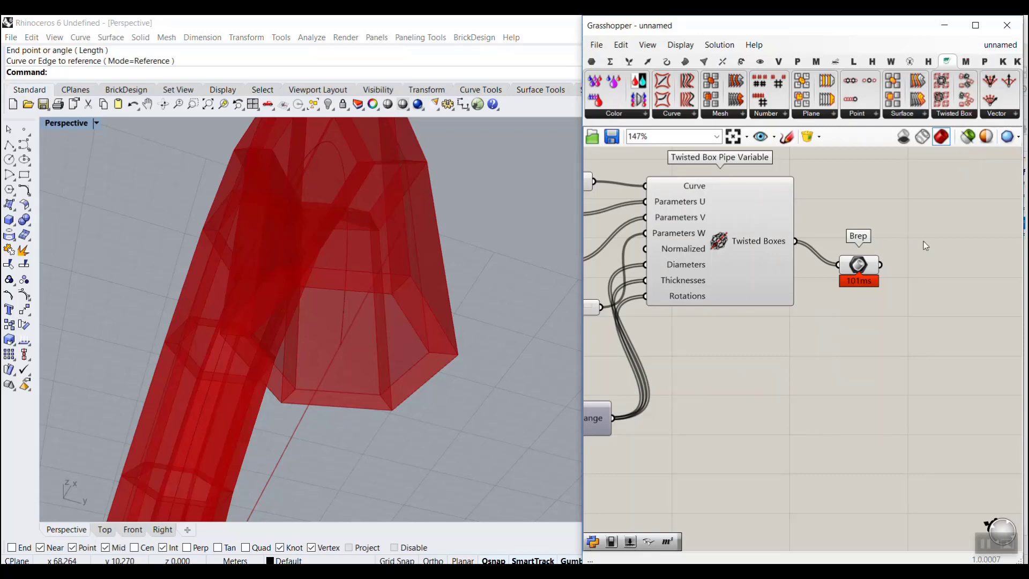
- Add a Custom Preview component beside the Brep container and connect the Brep output to its Geometry input
right_click_drag(427, 226, 413, 254)
scroll(855, 297, "up", 2)
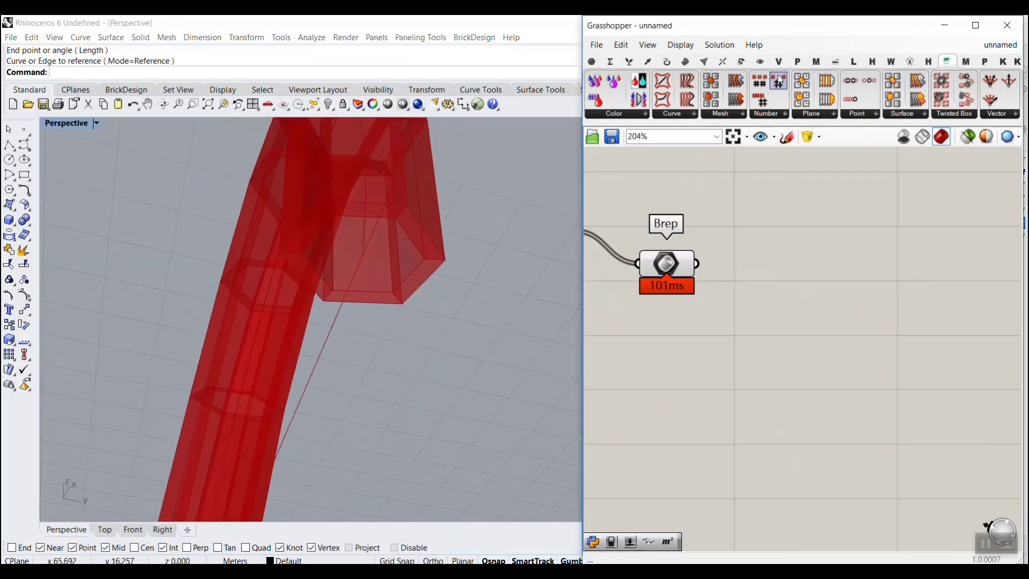
left_click(759, 61)
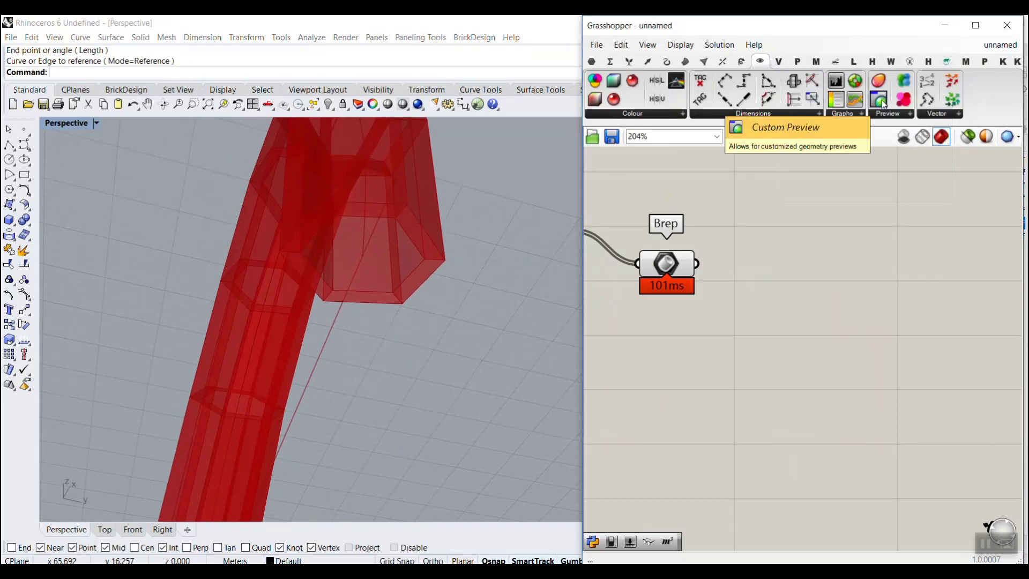
left_click_drag(881, 99, 841, 353)
left_click_drag(696, 263, 792, 336)
scroll(373, 253, "down", 6)
right_click_drag(373, 253, 414, 293)
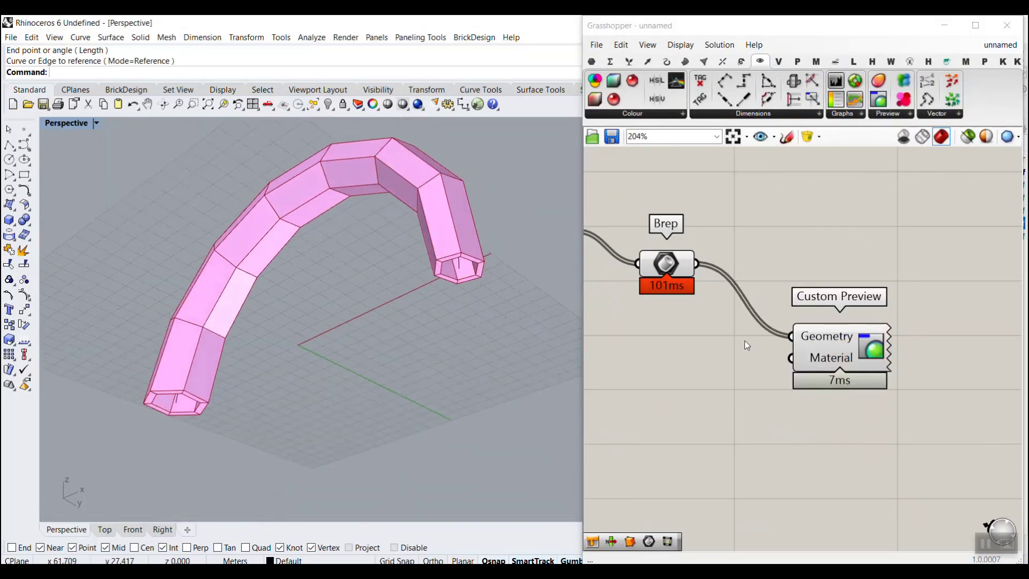
- Set the Steps sliders of both the Parameters U Range and the Parameters V Range to 8
right_click_drag(746, 344, 852, 304)
scroll(812, 304, "down", 13)
scroll(761, 313, "up", 12)
scroll(814, 300, "up", 1)
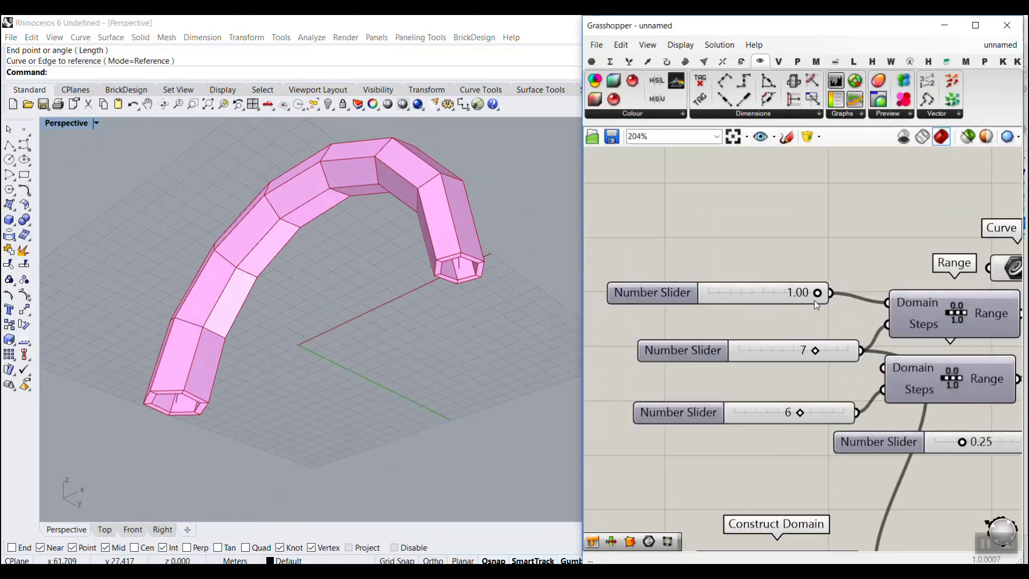
left_click_drag(815, 295, 842, 312)
mouse_move(815, 352)
left_mouse_down()
mouse_move(842, 354)
mouse_move(814, 353)
mouse_move(826, 355)
left_mouse_up()
mouse_move(802, 415)
left_mouse_down()
mouse_move(786, 407)
mouse_move(814, 408)
left_mouse_up()
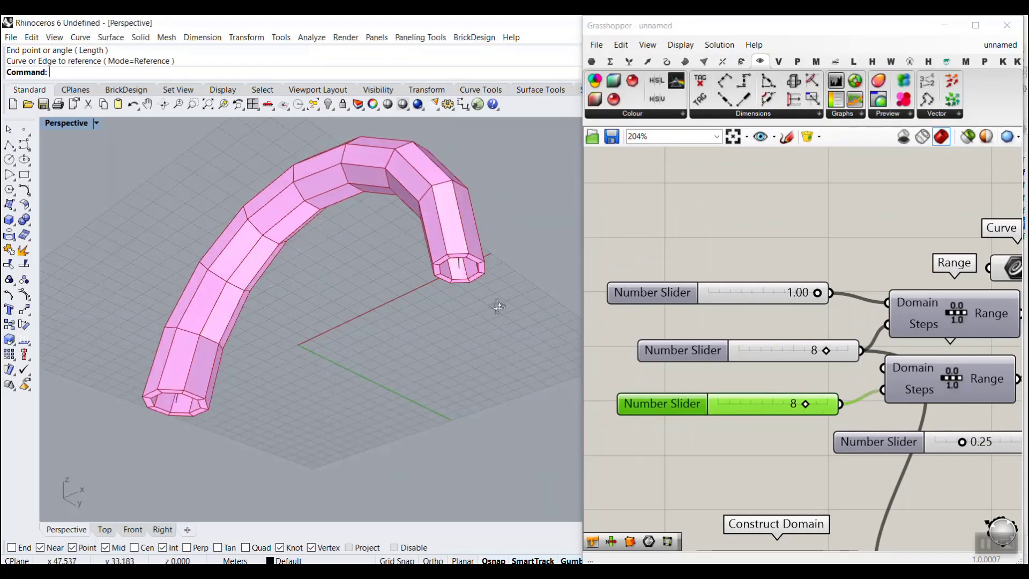
- Set the Parameters W slider to 0.44
right_click_drag(881, 409, 755, 324)
scroll(754, 325, "down", 3)
scroll(749, 373, "up", 4)
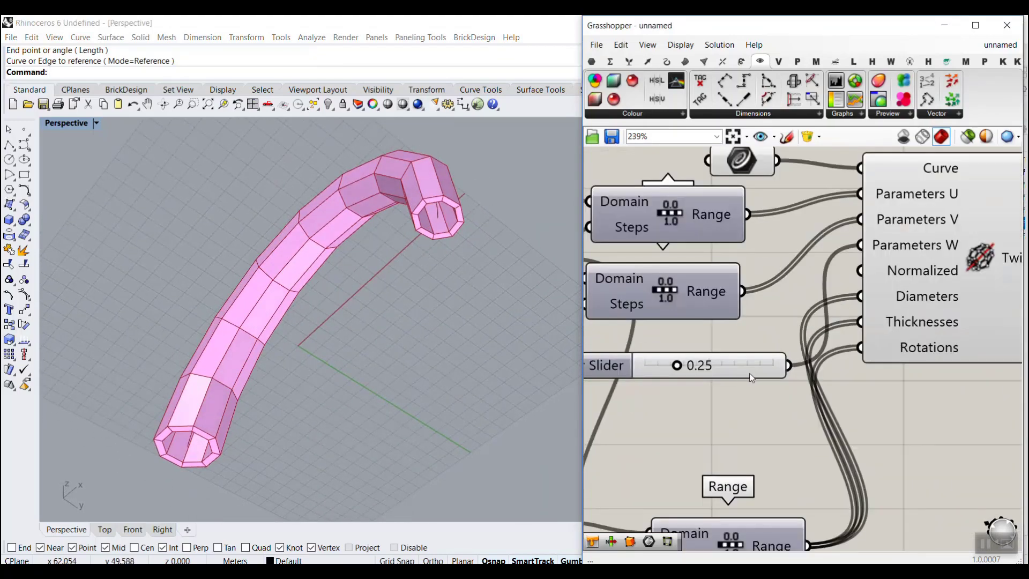
left_click(648, 369)
left_click_drag(641, 370, 664, 371)
scroll(666, 370, "down", 2)
right_click_drag(667, 370, 716, 379)
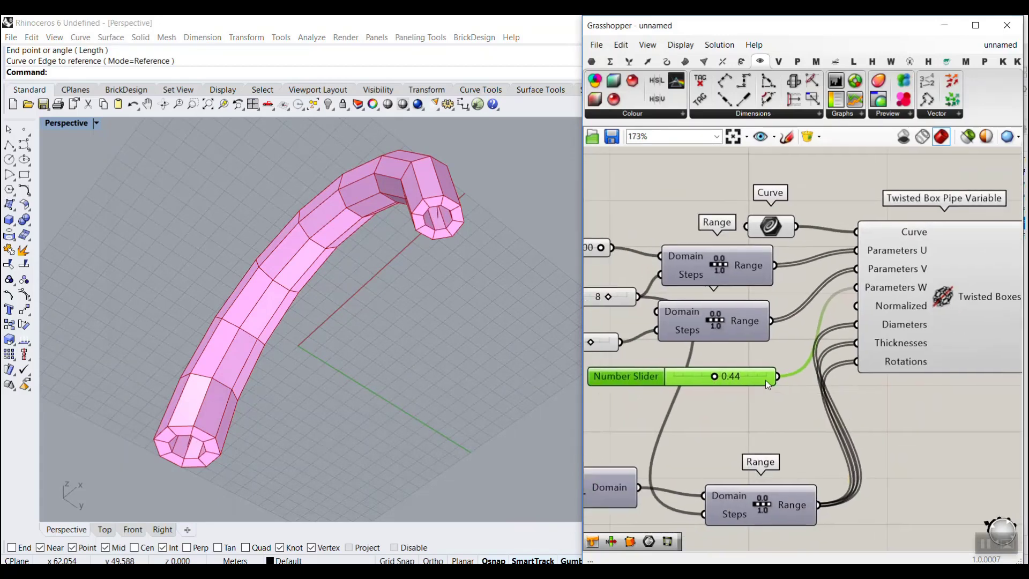
- Read the description of the Normalized input on the Twisted Box Pipe Variable component and how it relates to Parameters U
scroll(821, 298, "up", 3)
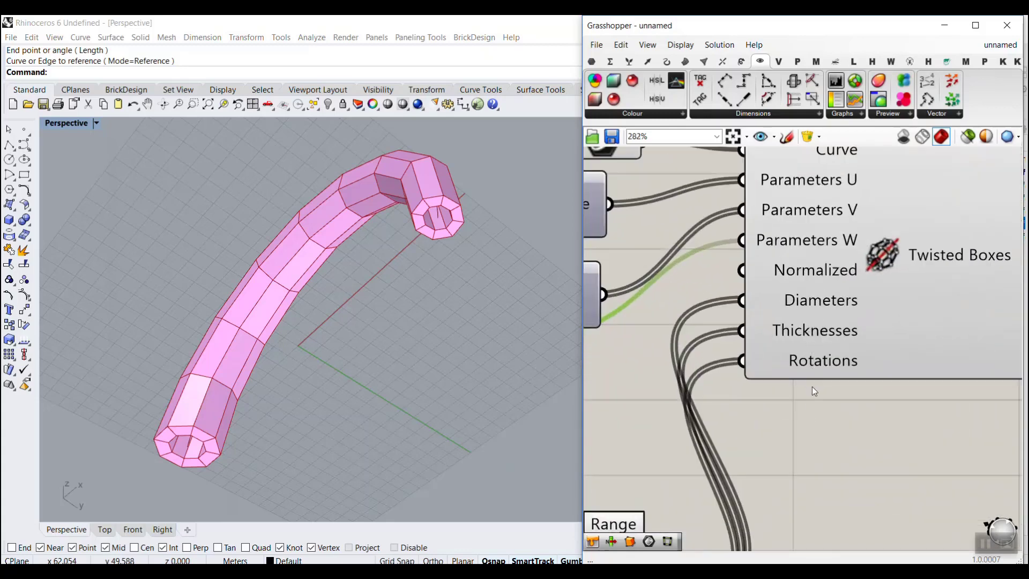
left_click(825, 569)
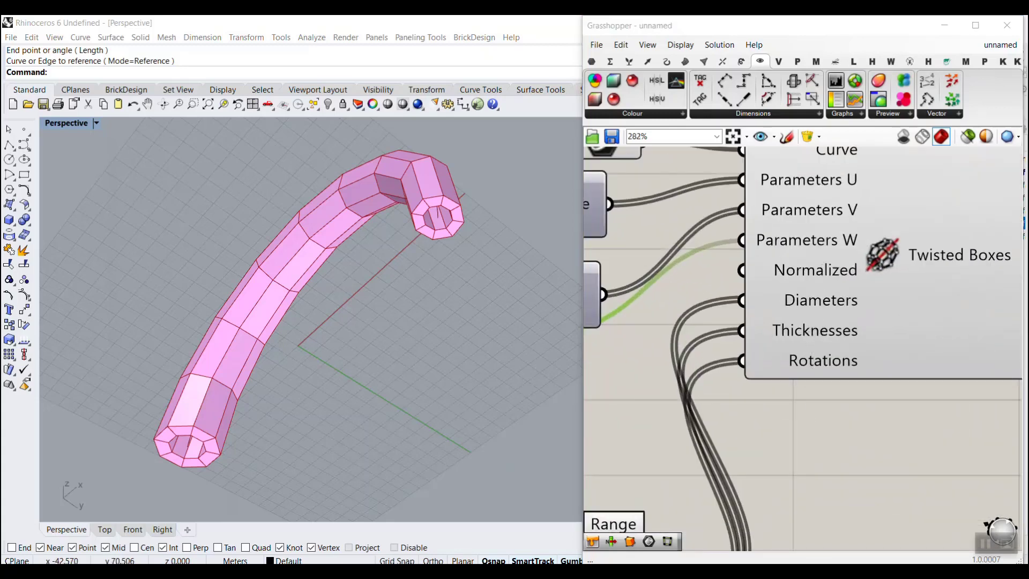
left_click(690, 444)
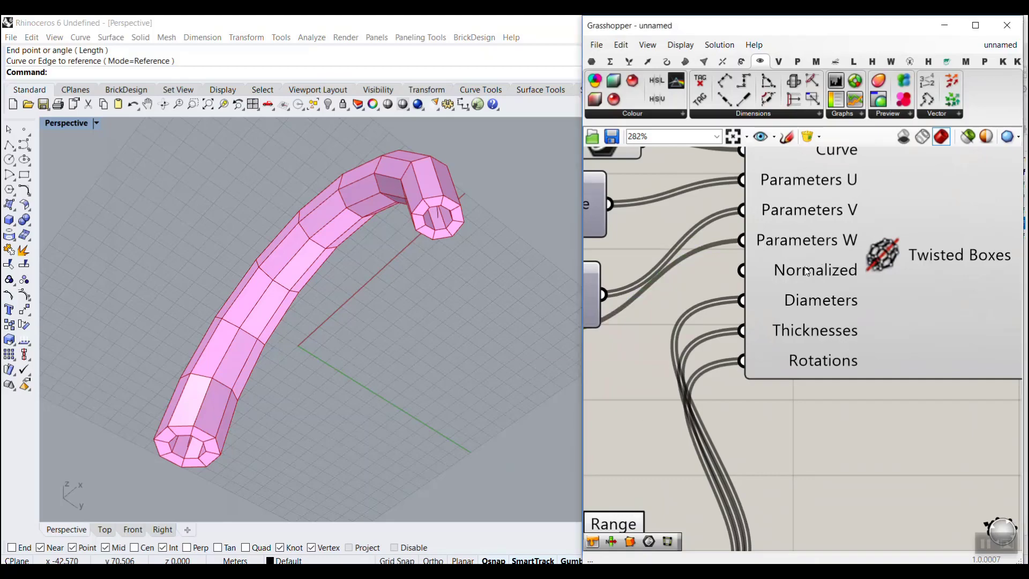
mouse_move(805, 267)
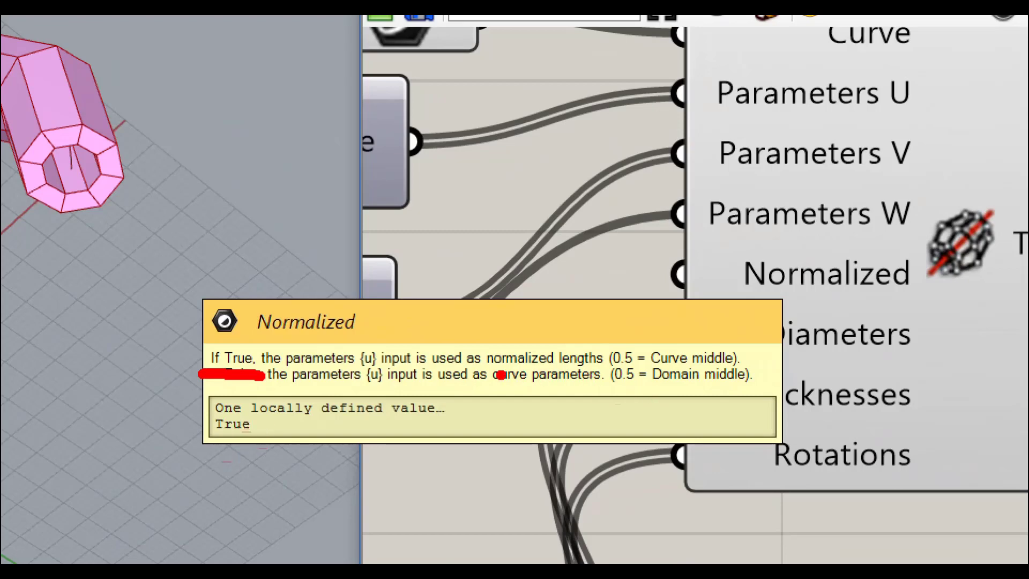
left_click_drag(501, 375, 604, 376)
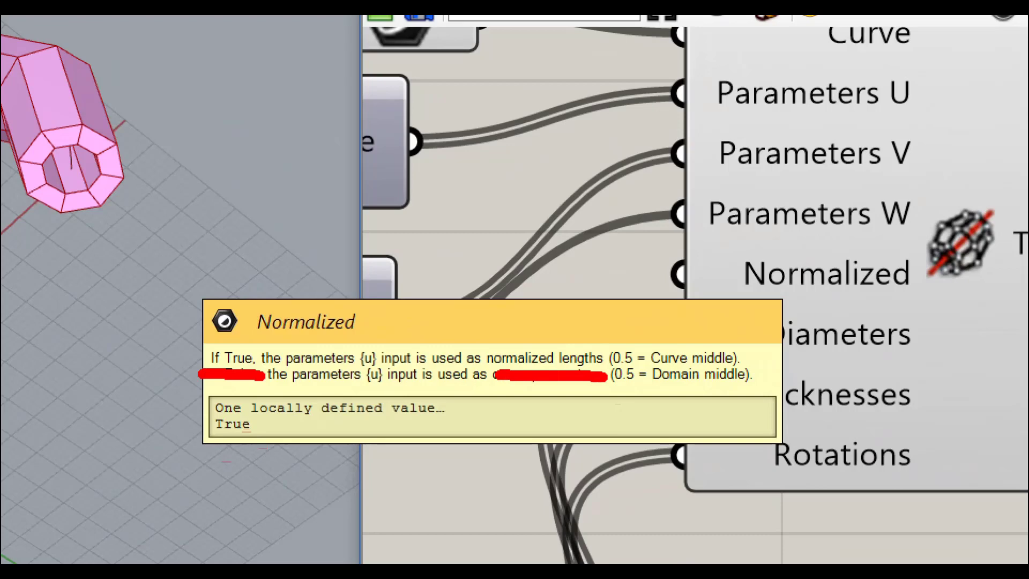
left_click_drag(715, 124, 934, 128)
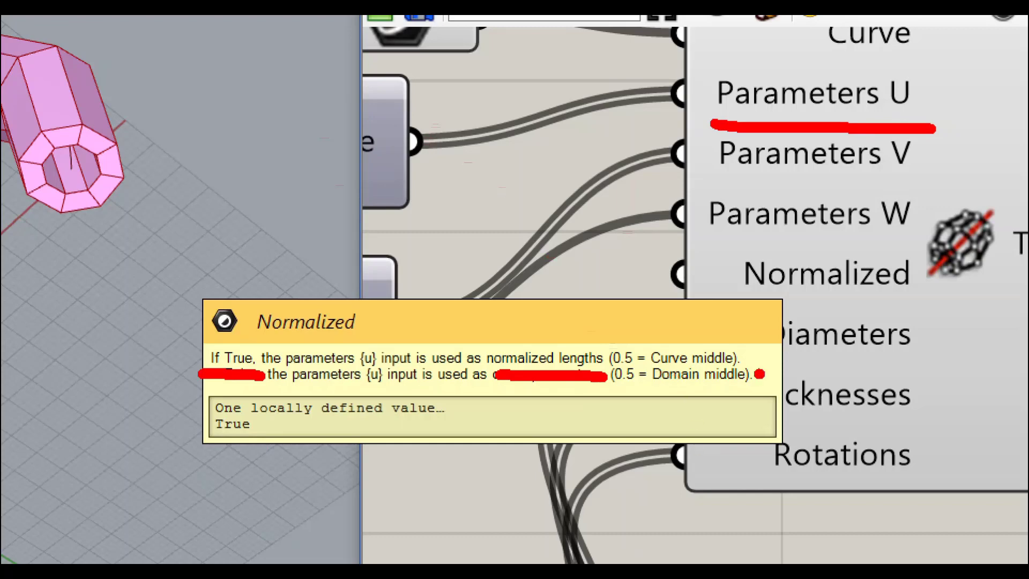
left_click_drag(759, 373, 651, 374)
key("ctrl+z")
key("Escape")
- Draw a wavy, degree 3 control-point curve with twelve points beside the pipe in the Perspective viewport
scroll(563, 255, "down", 2)
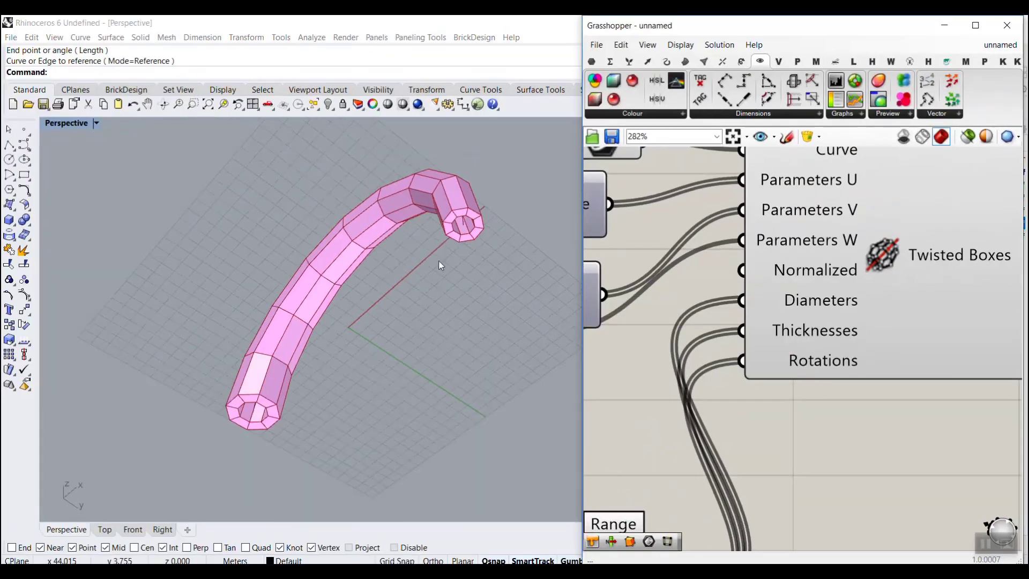
mouse_move(504, 402)
right_mouse_down()
mouse_move(411, 359)
mouse_move(442, 336)
mouse_move(375, 349)
right_mouse_up()
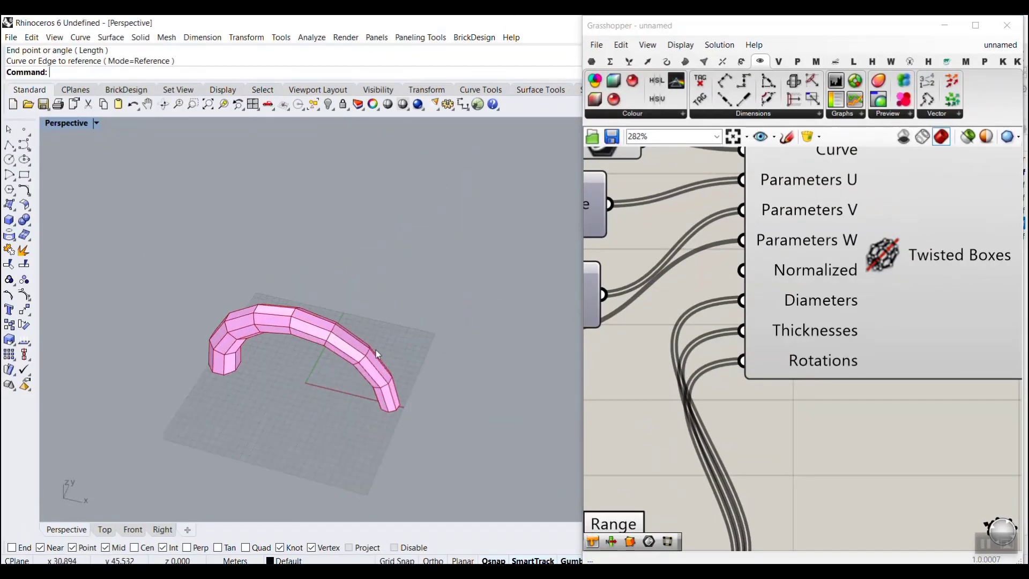
scroll(312, 316, "up", 3)
scroll(311, 316, "down", 3)
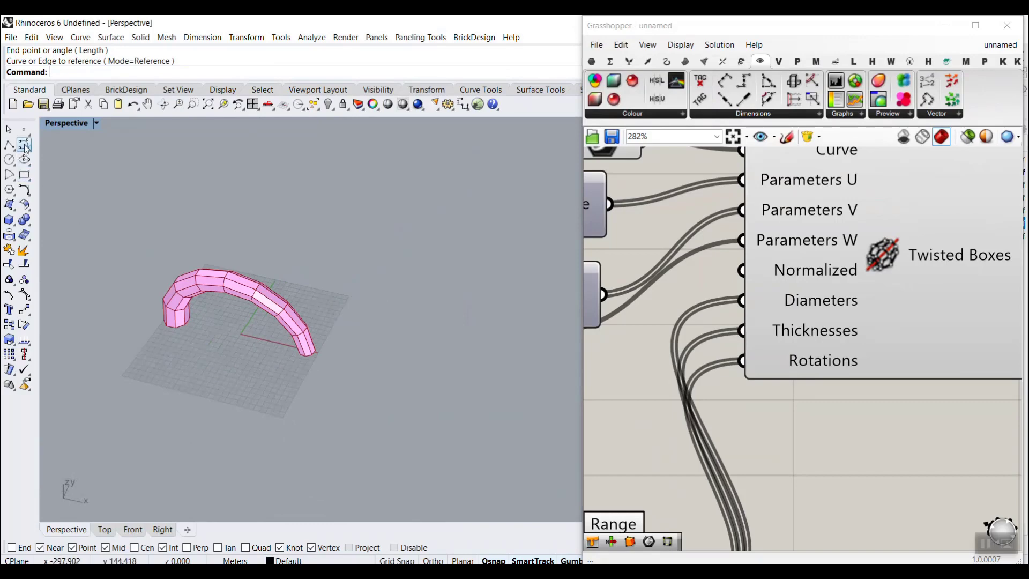
left_click(25, 145)
left_click(362, 354)
left_click(343, 305)
left_click(382, 293)
left_click(389, 343)
left_click(428, 353)
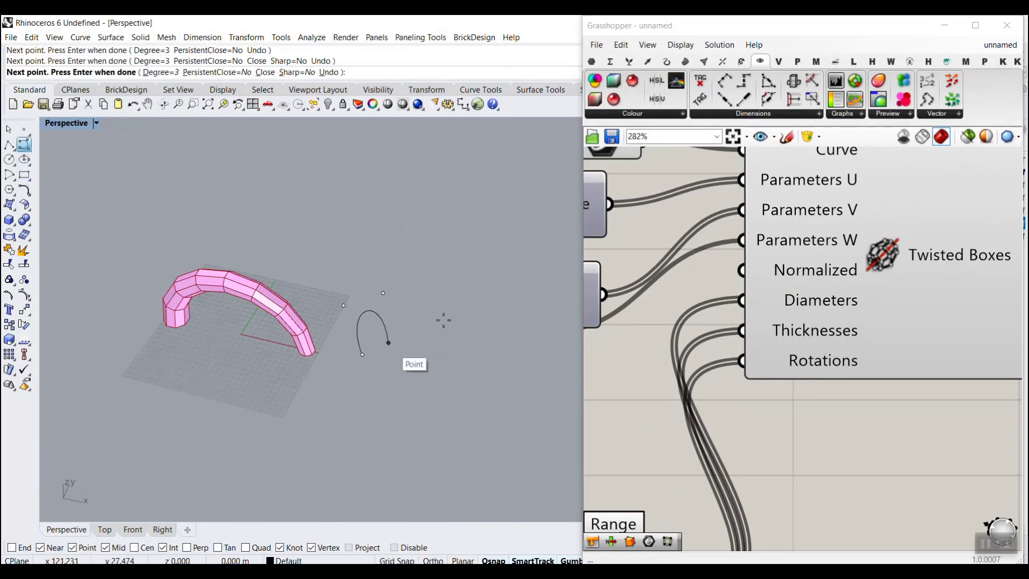
left_click(443, 314)
left_click(432, 268)
left_click(432, 230)
left_click(460, 208)
left_click(513, 217)
left_click(555, 300)
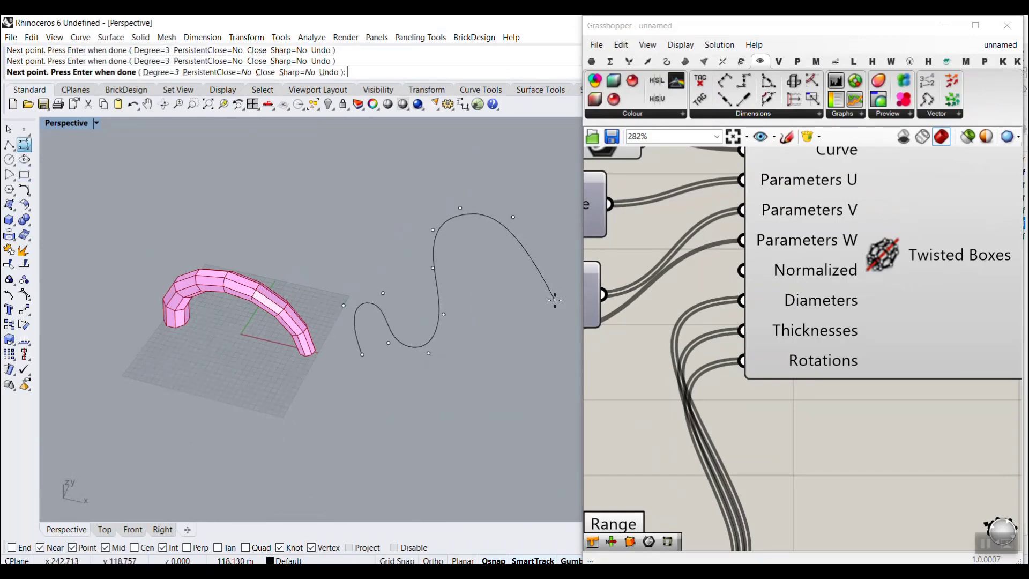
left_click(489, 384)
right_click(487, 384)
scroll(427, 341, "down", 6)
scroll(424, 338, "up", 8)
right_click_drag(424, 337, 358, 359, "shift")
- Add a new Curve container in free canvas space and reference the wavy Rhino curve in it
scroll(721, 347, "down", 6)
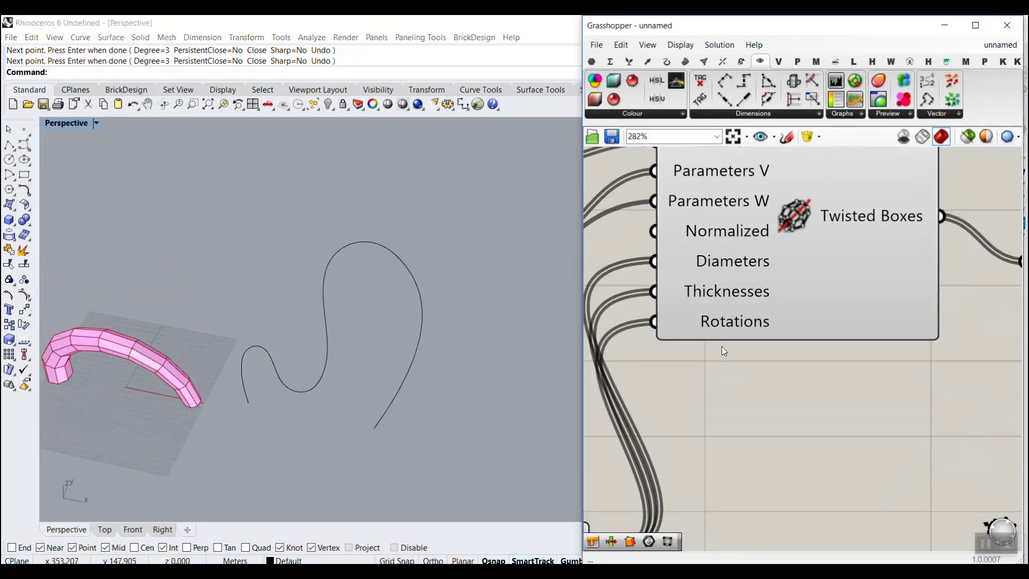
scroll(781, 348, "up", 2)
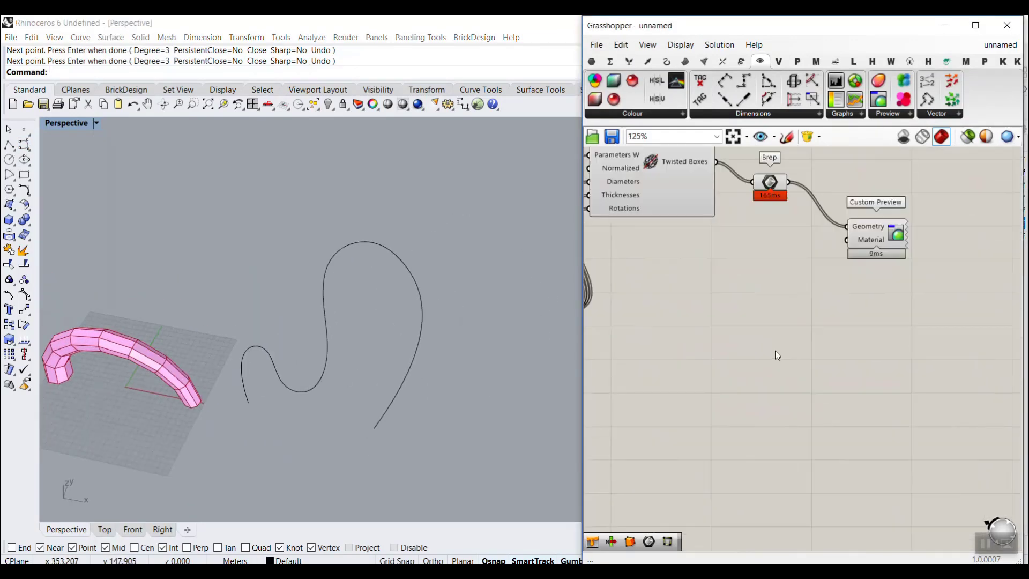
left_click(591, 61)
left_click_drag(639, 80, 795, 420)
scroll(795, 418, "up", 5)
right_click_drag(795, 419, 684, 365)
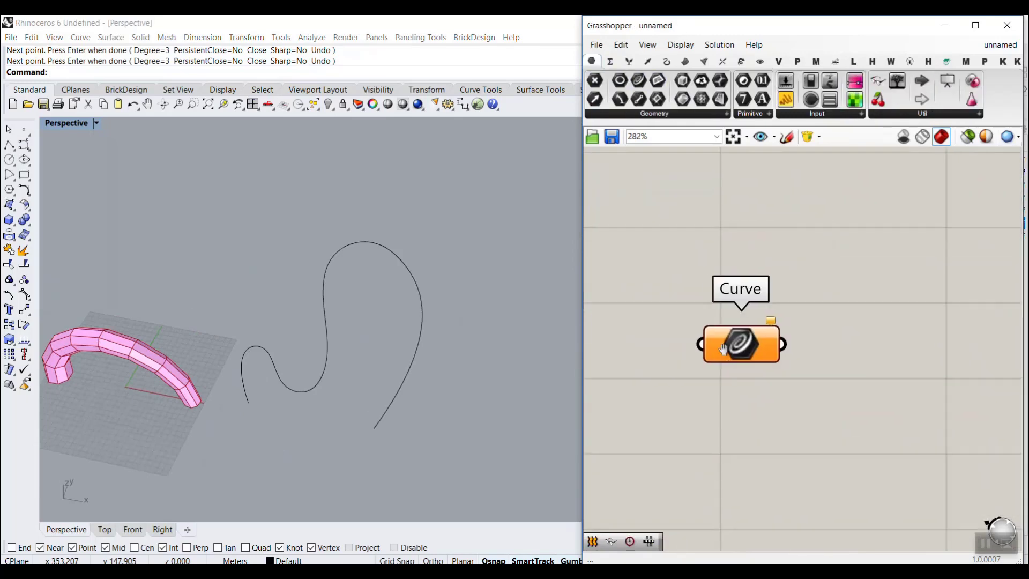
right_click(725, 348)
left_click(786, 467)
left_click(405, 253)
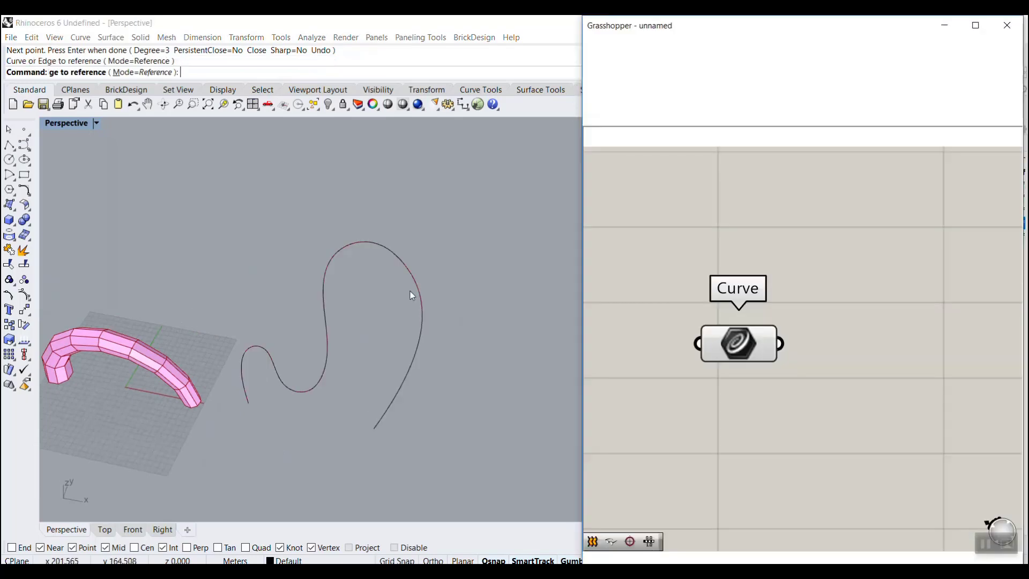
- Add an Evaluate Curve component fed by the new Curve container, and reparameterize the container's curve
right_click_drag(842, 328, 786, 294)
left_click(666, 61)
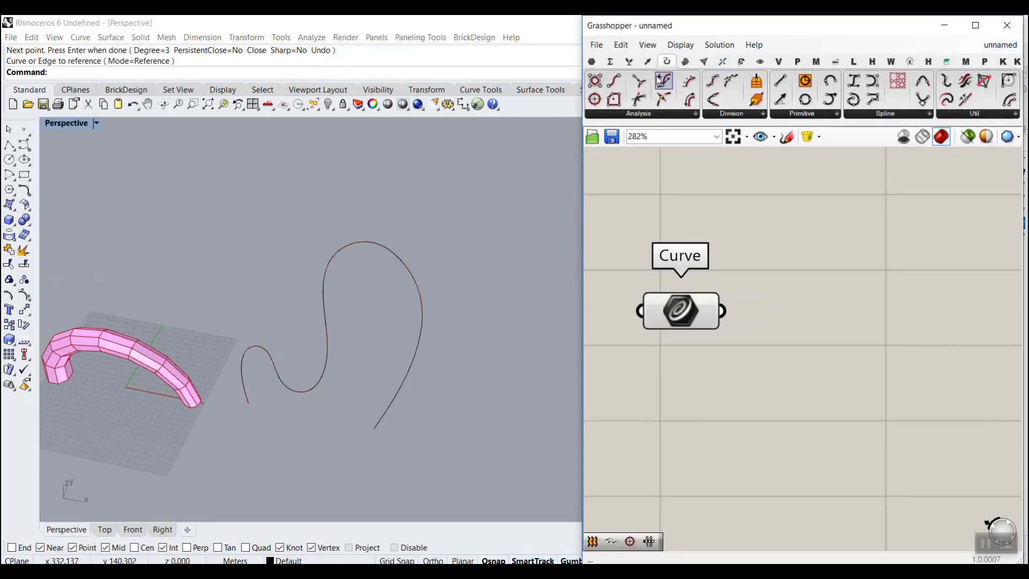
left_click_drag(662, 80, 843, 375)
left_click_drag(724, 311, 735, 354)
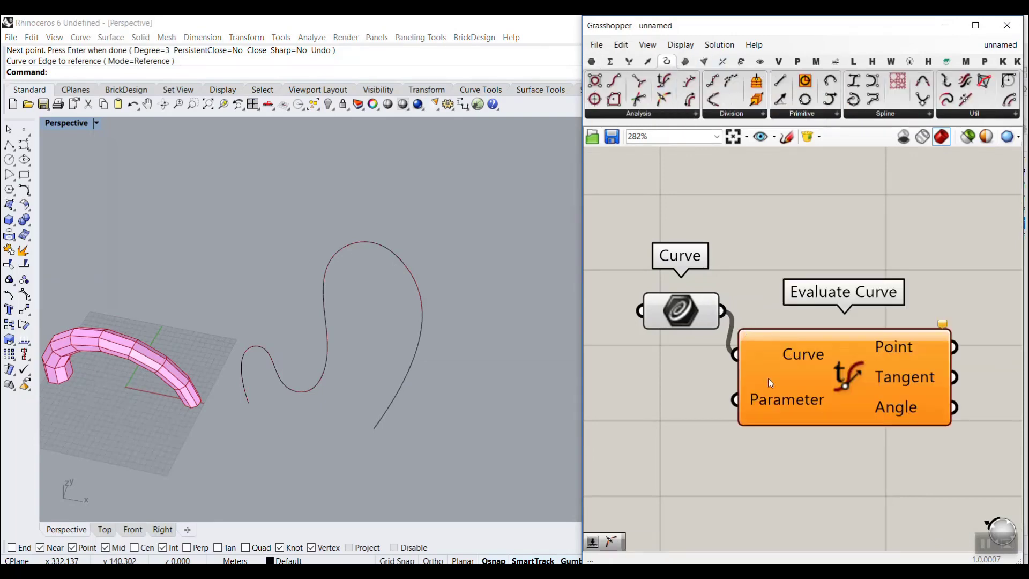
right_click_drag(684, 326, 750, 291)
right_click(747, 285)
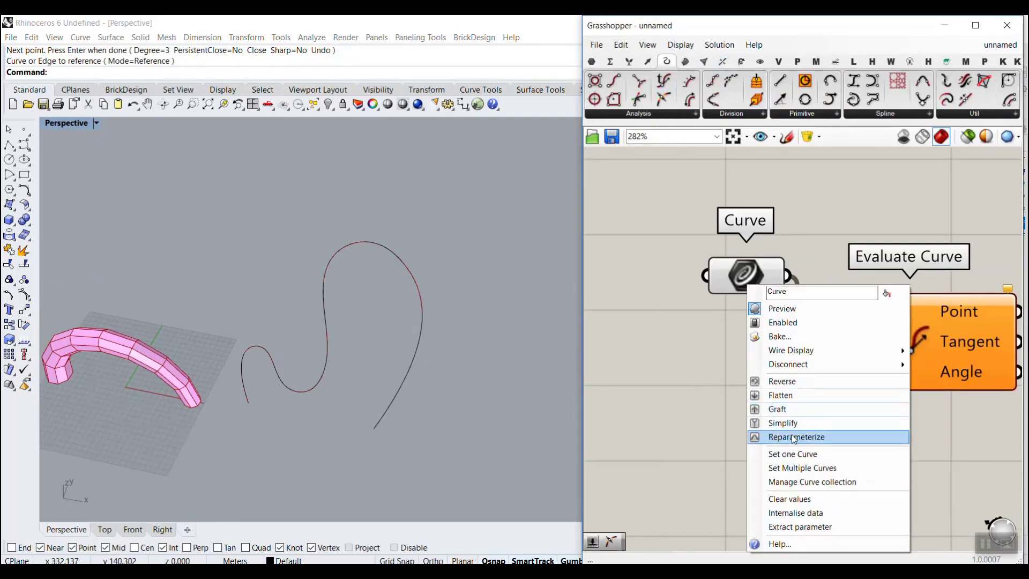
left_click(795, 437)
left_click_drag(713, 270, 667, 260)
- Create a number slider of 0.5, connect it to Evaluate Curve's Parameter input and inspect the evaluated point
double_click(650, 389)
type("0.5")
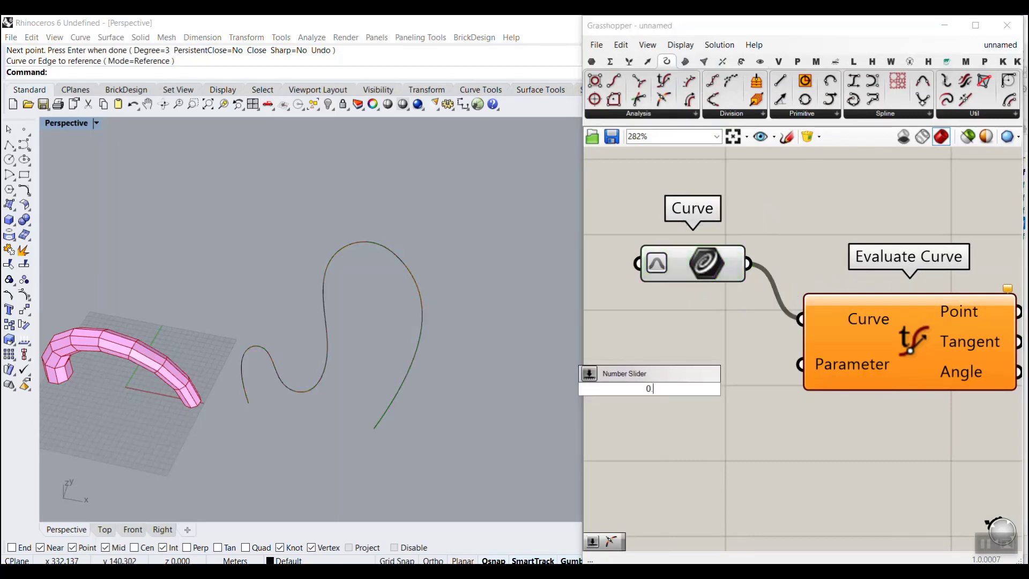
key("Return")
mouse_move(790, 375)
left_mouse_down()
mouse_move(747, 368)
mouse_move(800, 364)
left_mouse_up()
left_click(778, 377)
scroll(345, 368, "up", 3)
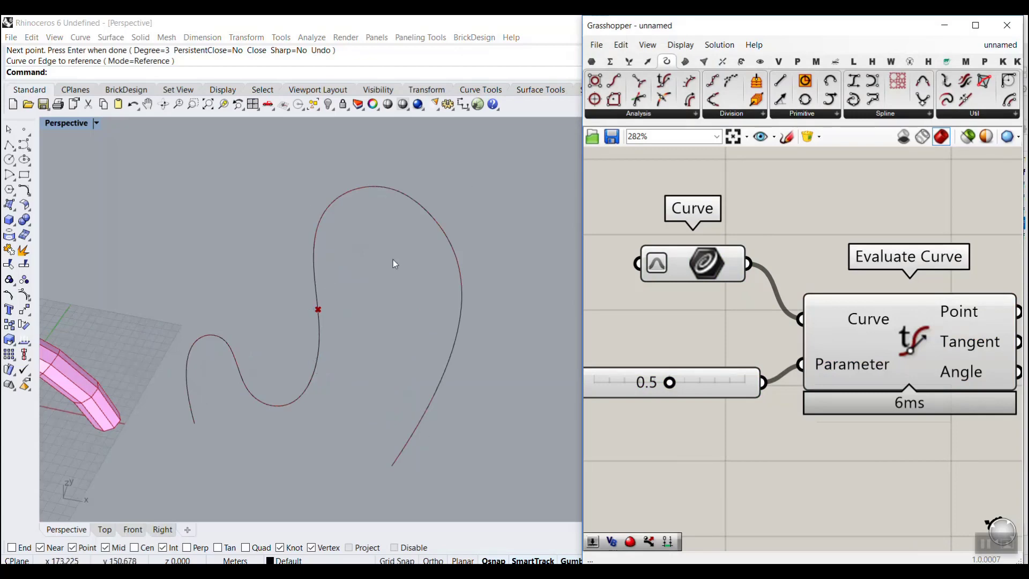
scroll(805, 263, "down", 2)
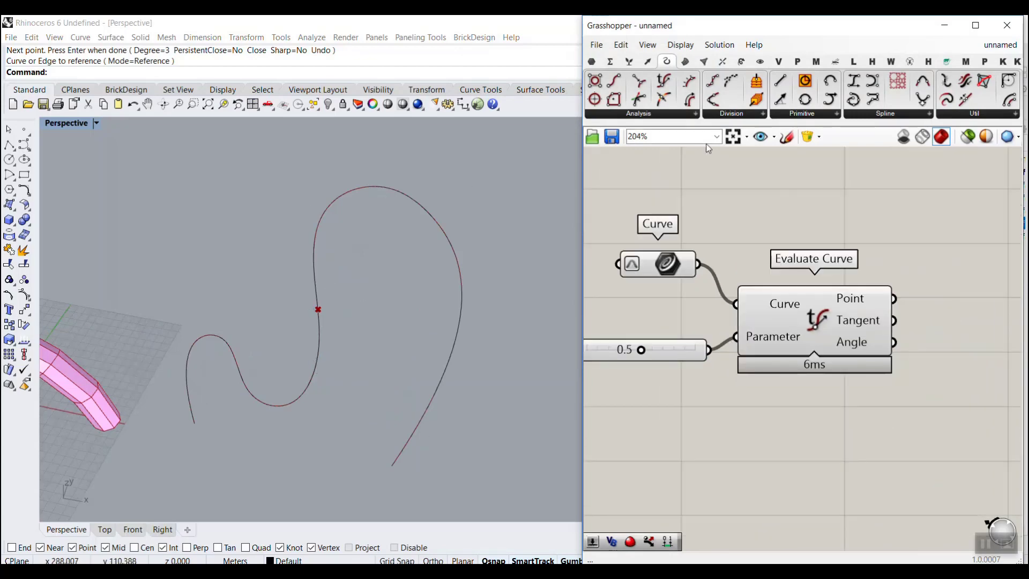
- Add an Evaluate Length component below Evaluate Curve and connect the reparameterized Curve container to its Curve input
left_click(690, 114)
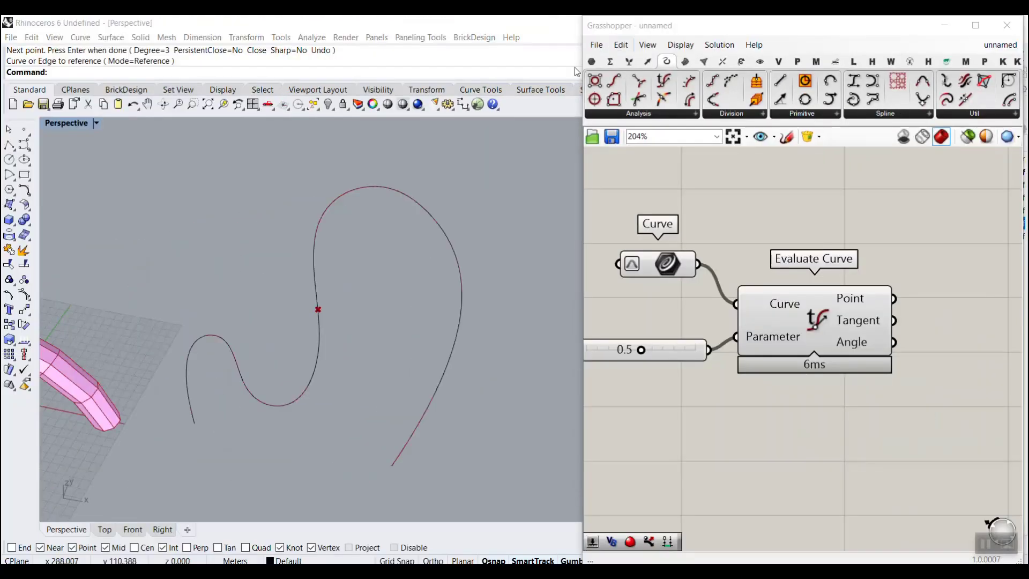
left_click(673, 116)
left_click(736, 362)
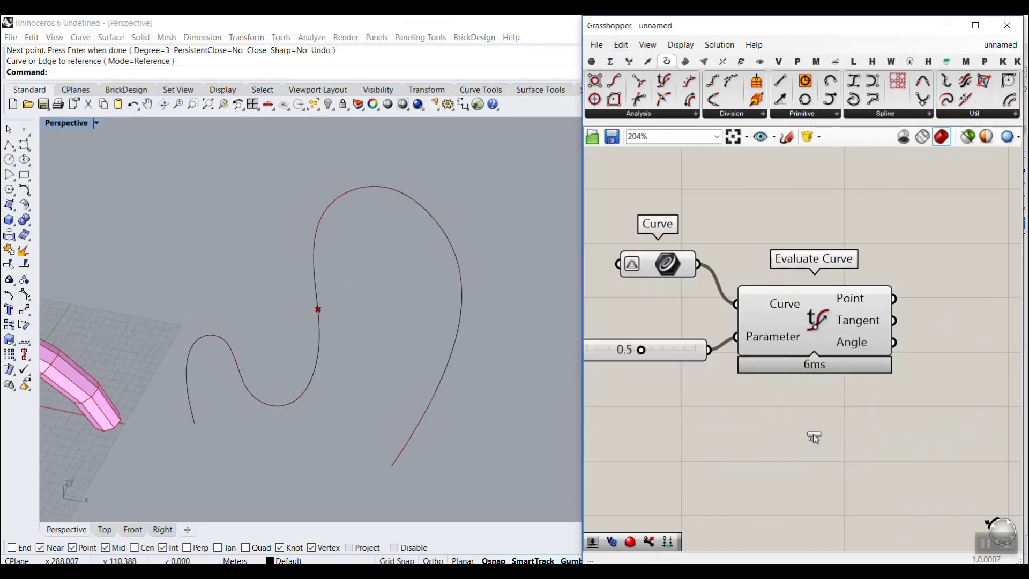
left_click(812, 433)
right_click_drag(706, 398, 679, 351)
scroll(669, 253, "up", 2)
left_click_drag(676, 203, 710, 404)
left_click_drag(784, 435, 829, 427)
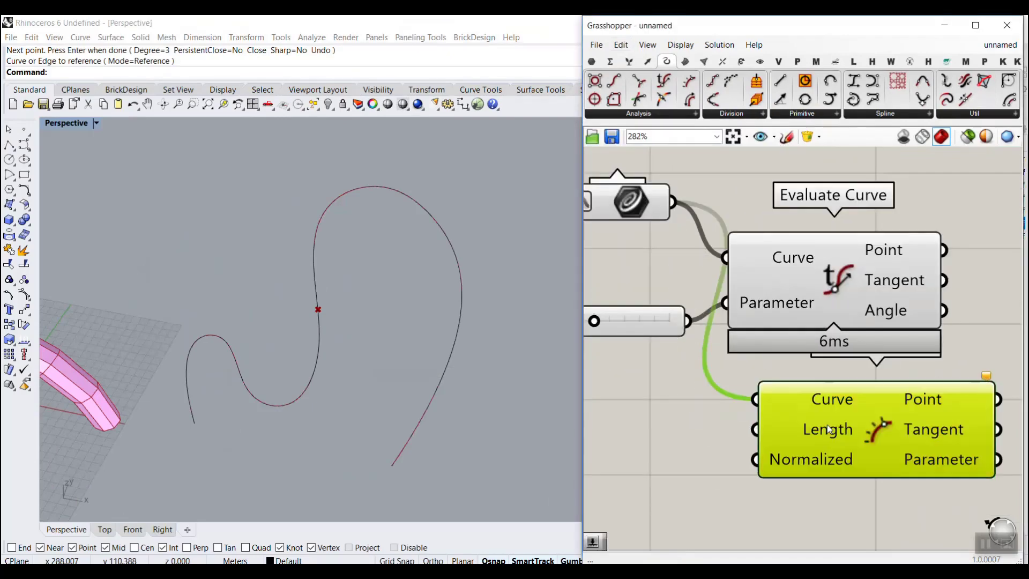
right_click_drag(825, 365, 755, 311)
scroll(766, 315, "down", 3)
scroll(792, 191, "up", 3)
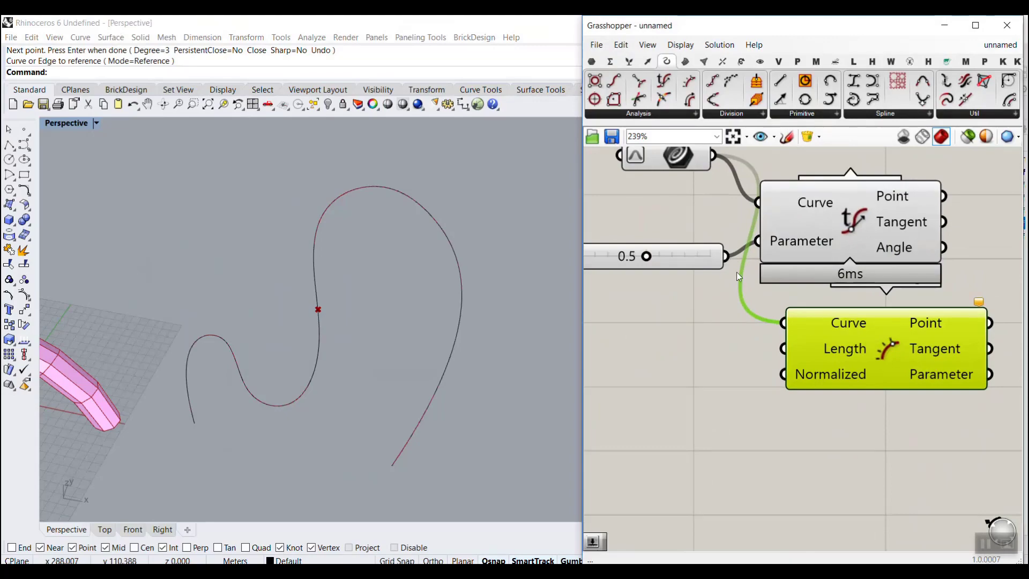
- Read the descriptions of the Evaluate Length component's Normalized and Length inputs
mouse_move(831, 378)
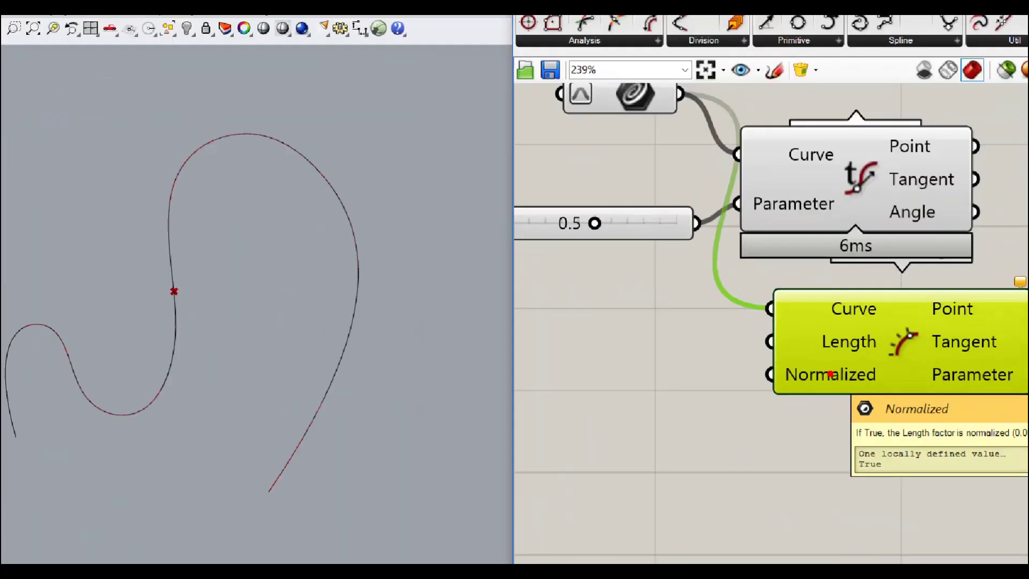
right_click_drag(831, 378, 657, 351)
mouse_move(656, 351)
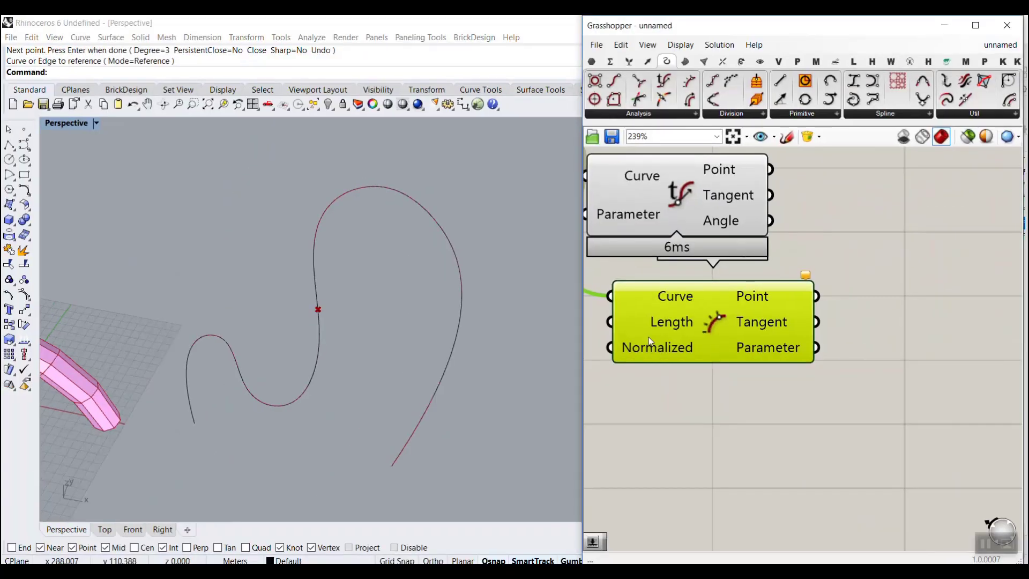
scroll(731, 348, "down", 1)
right_click_drag(731, 347, 910, 348)
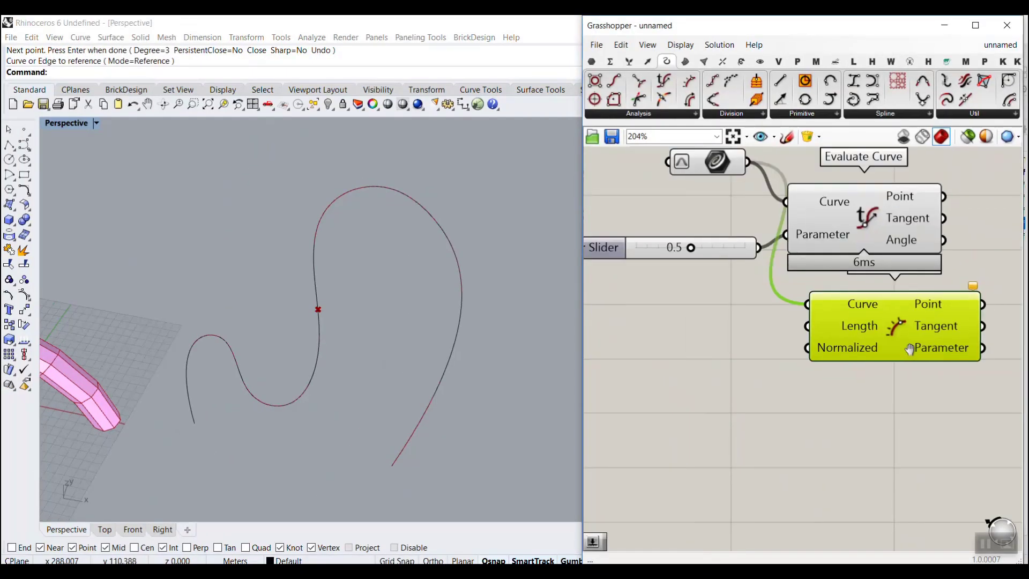
- Connect the number slider to Evaluate Length's Length input as well, and set the slider to 0.4
left_click_drag(758, 247, 812, 333)
left_click_drag(674, 258, 627, 278)
right_click_drag(626, 278, 750, 300)
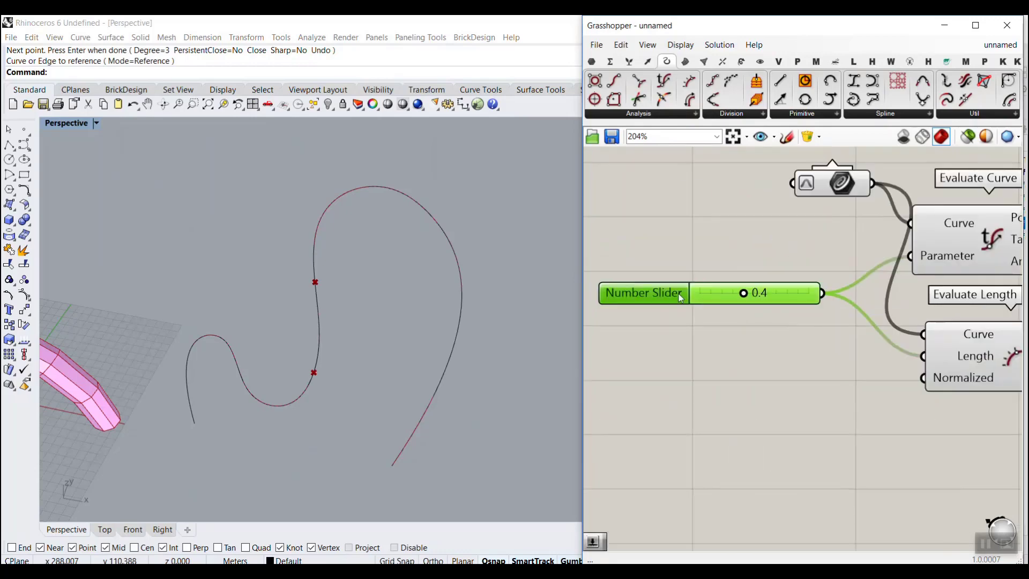
- Set the number slider's rounding to floating-point numbers (R) with two digits
double_click(669, 293)
left_click(672, 253)
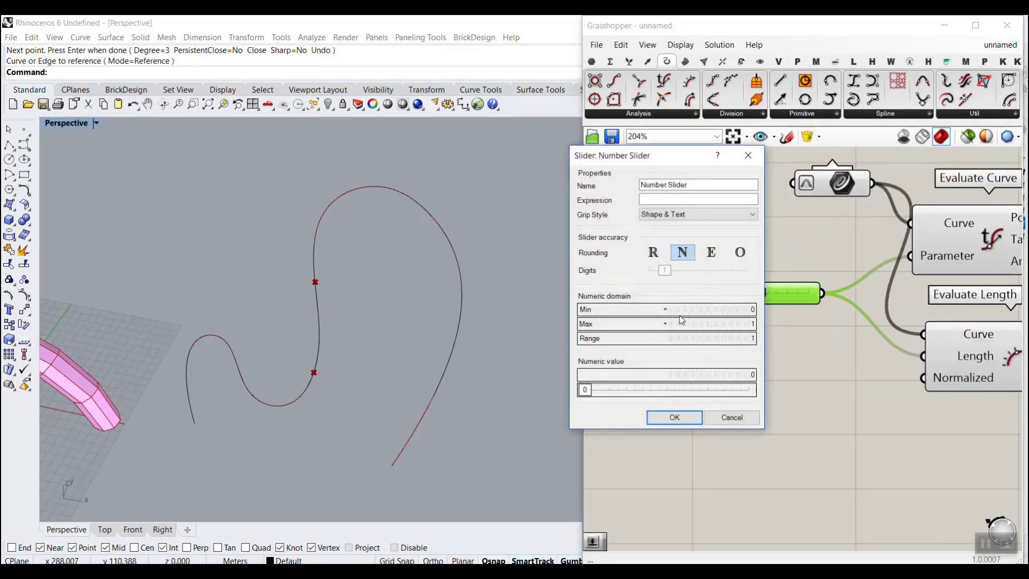
left_click(653, 253)
left_click_drag(665, 270, 690, 275)
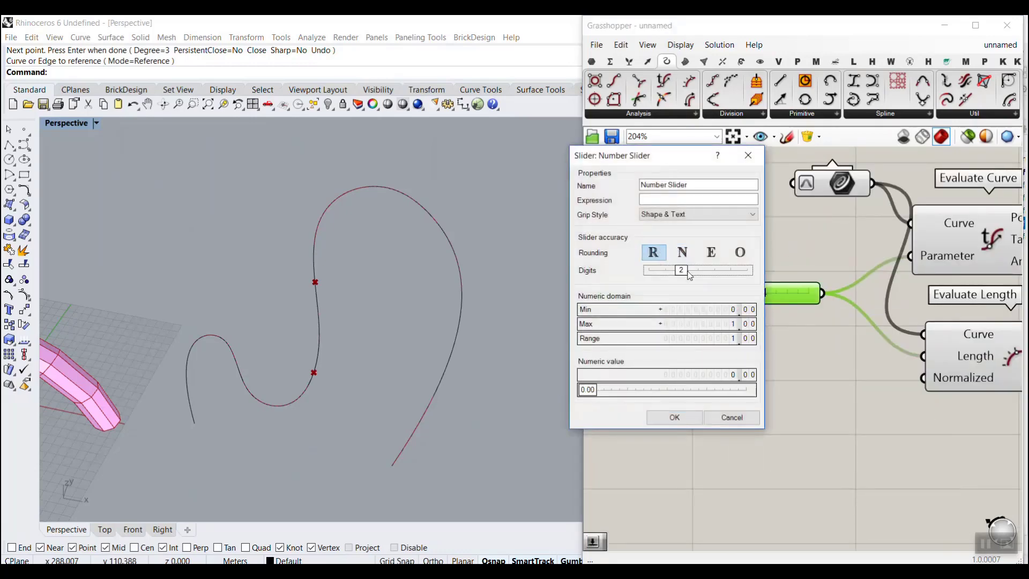
left_click(676, 416)
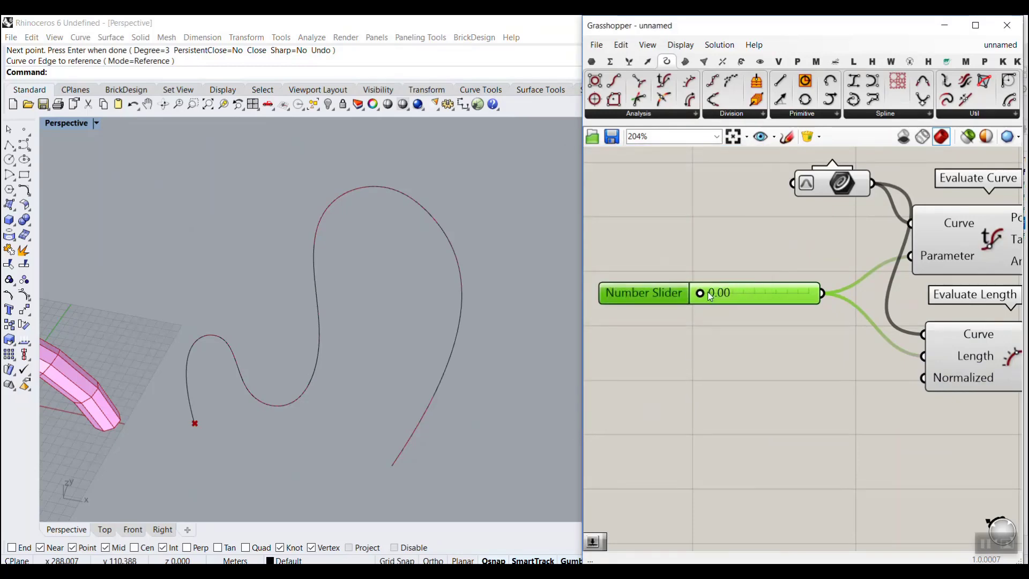
- Sweep the slider to about 0.48 and compare the two evaluated points along the curve
left_click_drag(702, 293, 753, 285)
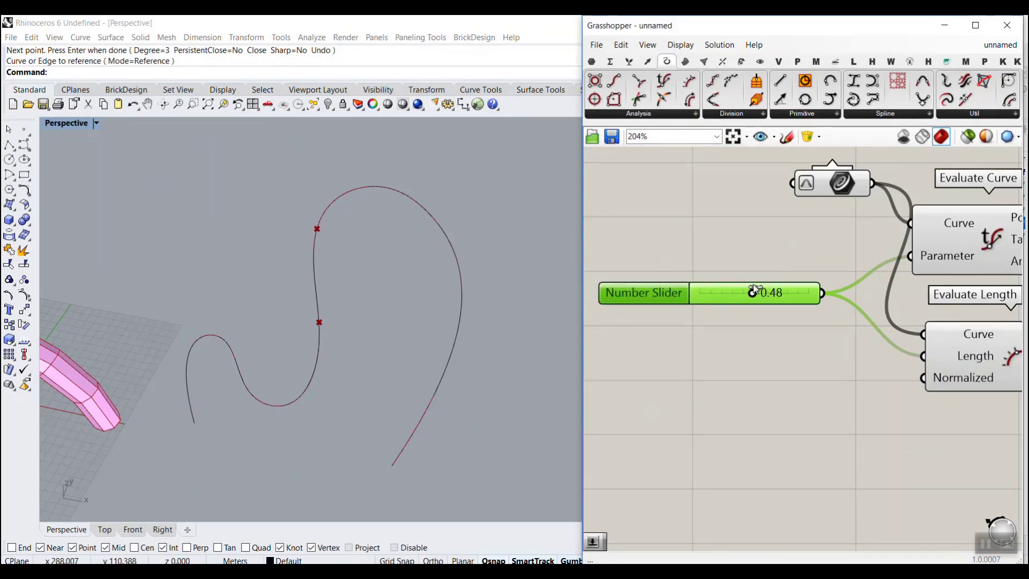
right_click_drag(882, 294, 786, 283)
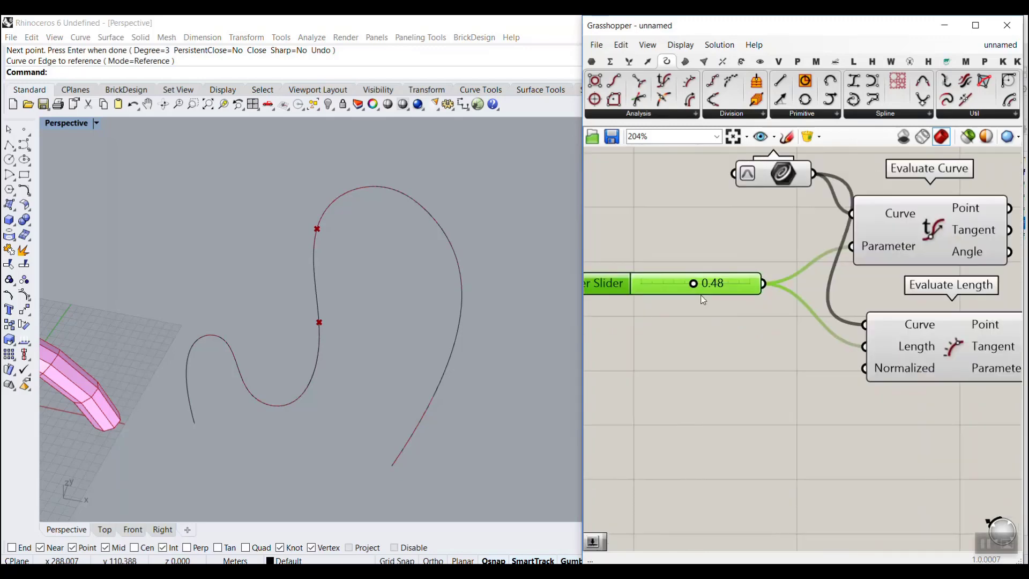
mouse_move(694, 287)
left_mouse_down()
mouse_move(703, 287)
mouse_move(677, 287)
mouse_move(692, 288)
left_mouse_up()
- Delete the curve evaluation demo components with their slider, and delete the freeform curve from the Rhino scene
scroll(691, 287, "down", 5)
left_click_drag(817, 349, 703, 233)
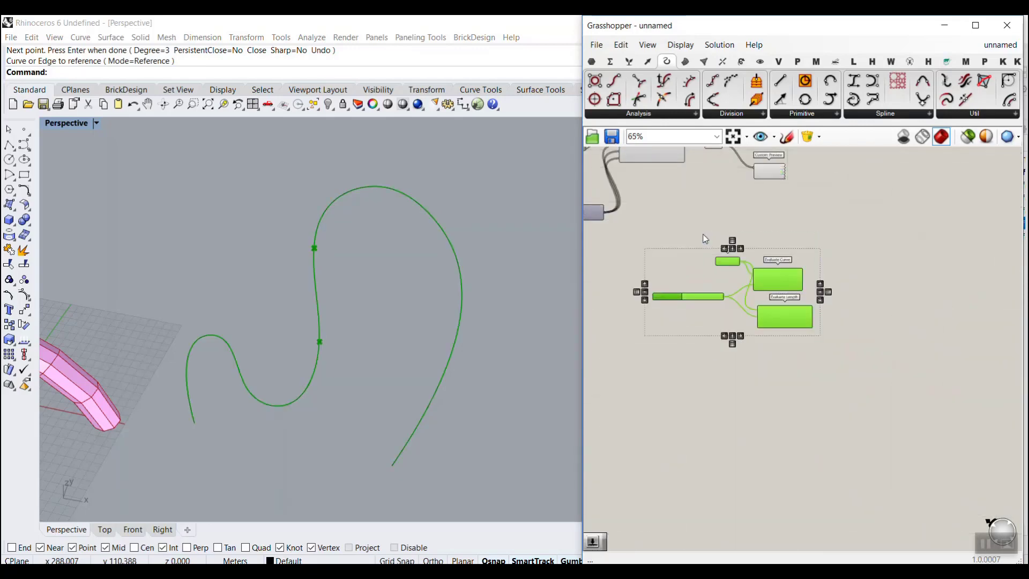
key("Delete")
left_click_drag(464, 177, 410, 278)
key("Delete")
- Read the descriptions of the Normalized and Diameters inputs on the Twisted Box Pipe Variable component
scroll(472, 320, "down", 7)
scroll(326, 338, "up", 7)
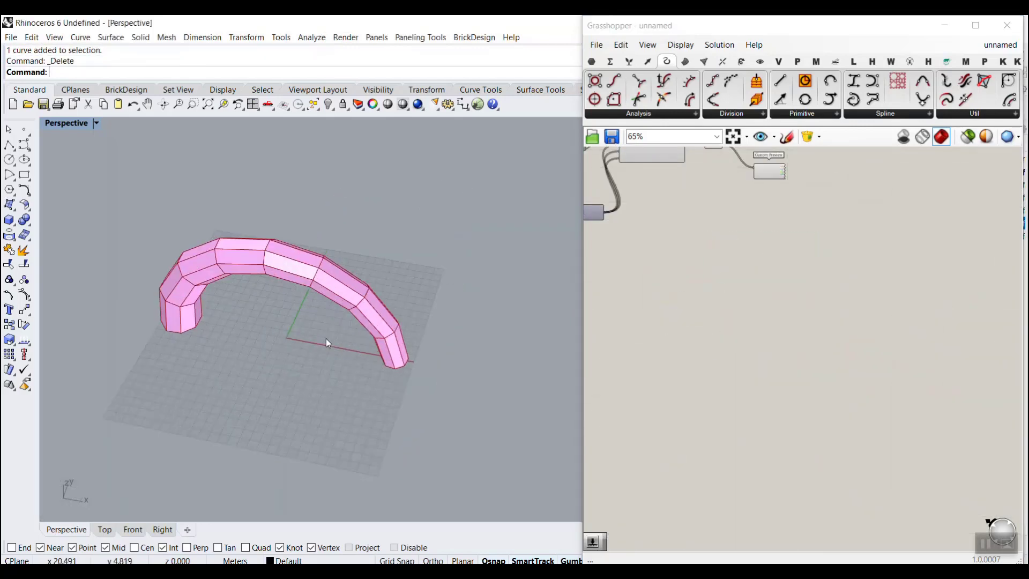
right_click_drag(627, 251, 726, 401)
scroll(730, 300, "up", 4)
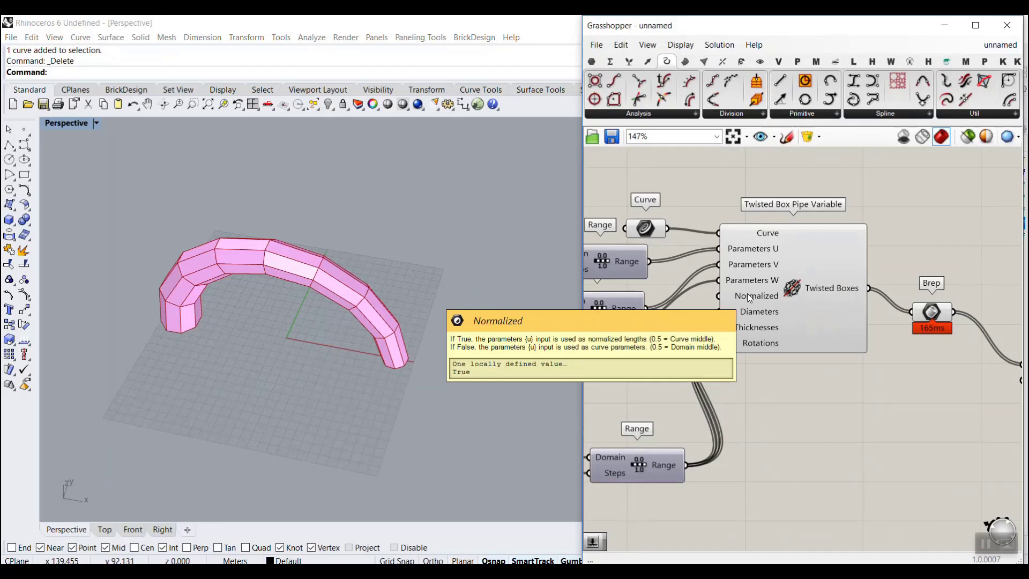
scroll(777, 379, "down", 4)
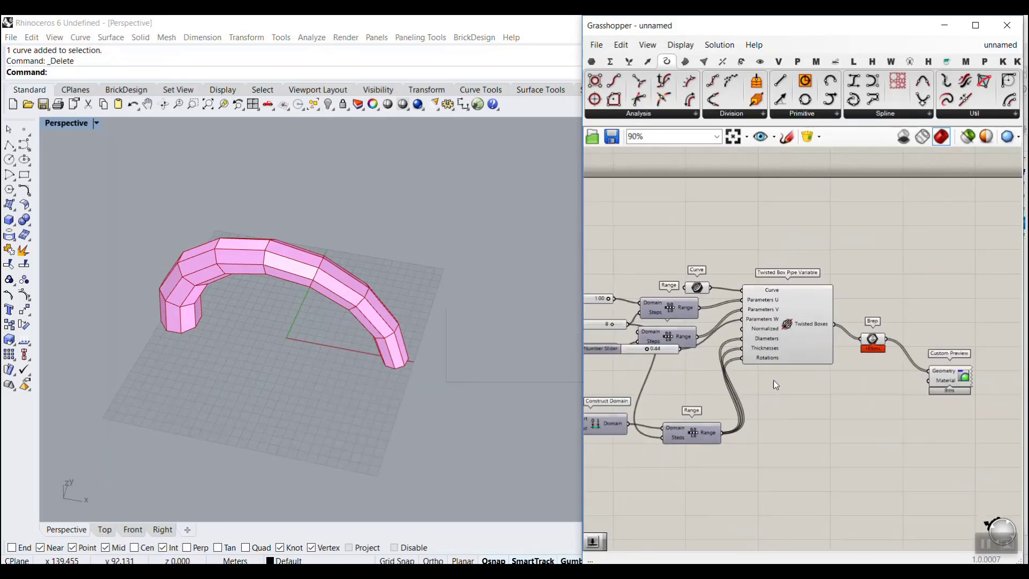
scroll(801, 320, "up", 7)
mouse_move(785, 305)
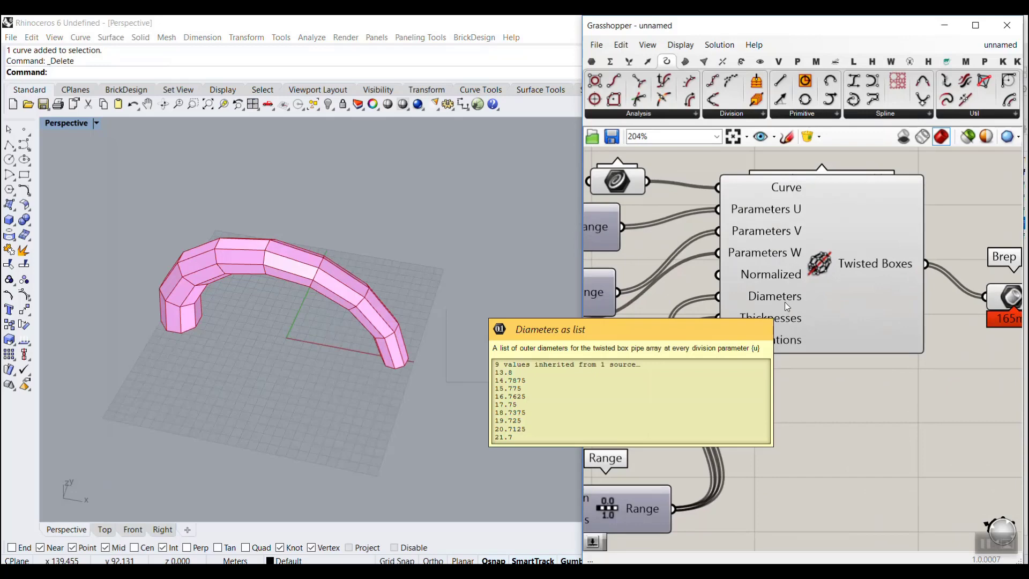
scroll(784, 305, "down", 5)
- Set the Construct Domain start slider for the diameters to 16.7 and inspect the pipe's end
scroll(712, 382, "up", 6)
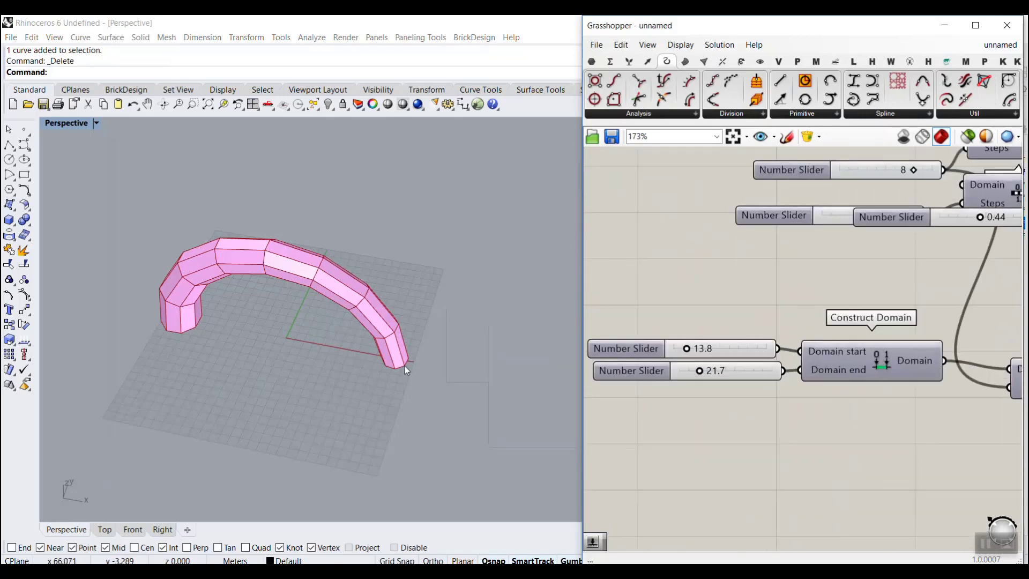
right_click_drag(406, 370, 389, 308)
scroll(389, 306, "up", 7)
mouse_move(689, 349)
left_mouse_down()
mouse_move(699, 350)
mouse_move(691, 351)
left_mouse_up()
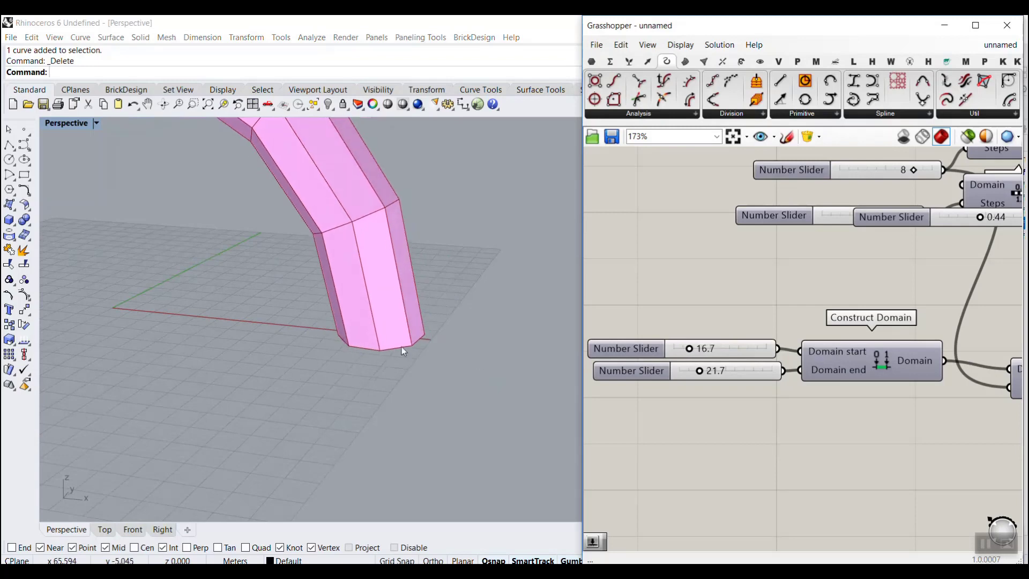
mouse_move(427, 333)
left_mouse_down()
mouse_move(336, 340)
mouse_move(431, 332)
left_mouse_up()
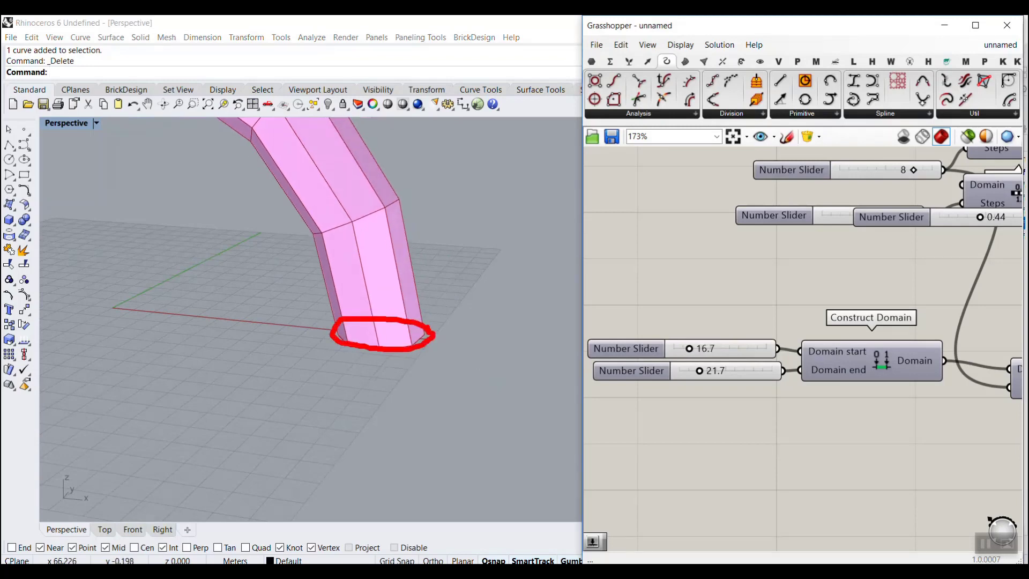
key("Escape")
- Move the 0.44 number slider feeding Parameters W into the empty space below the two upper Range components
right_click_drag(877, 285, 662, 296)
scroll(662, 296, "down", 2)
scroll(899, 269, "up", 3)
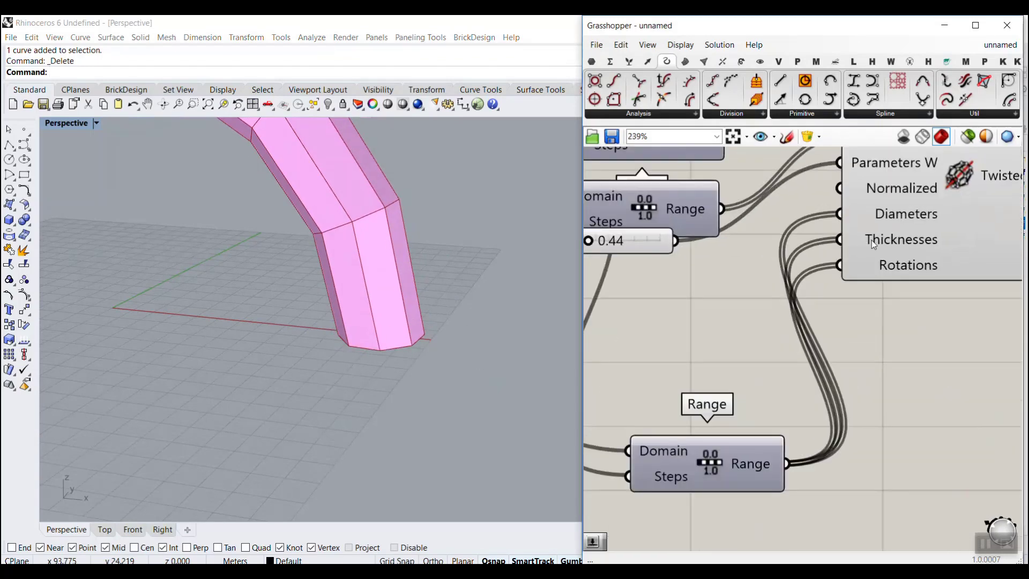
scroll(894, 249, "down", 5)
scroll(911, 262, "up", 3)
right_click_drag(737, 245, 773, 269)
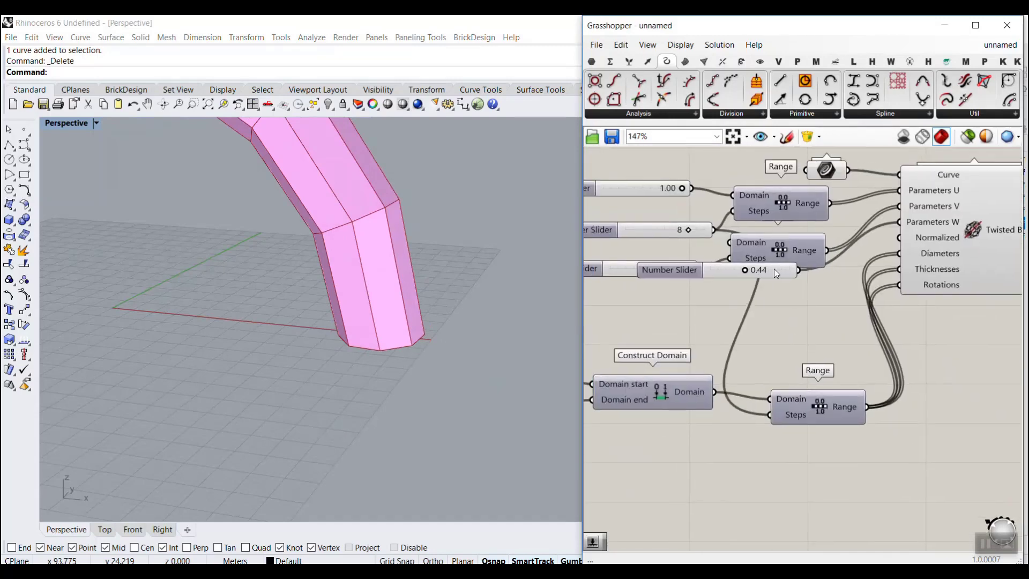
left_click_drag(776, 269, 766, 306)
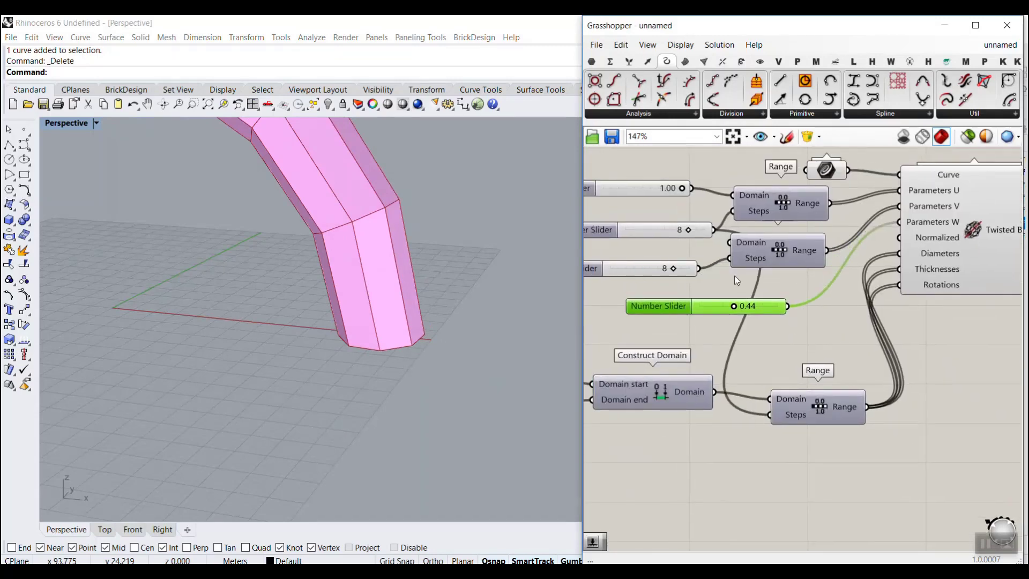
- Duplicate the Construct Domain with its two sliders and Range, placing the copy directly below the original
scroll(727, 315, "up", 2)
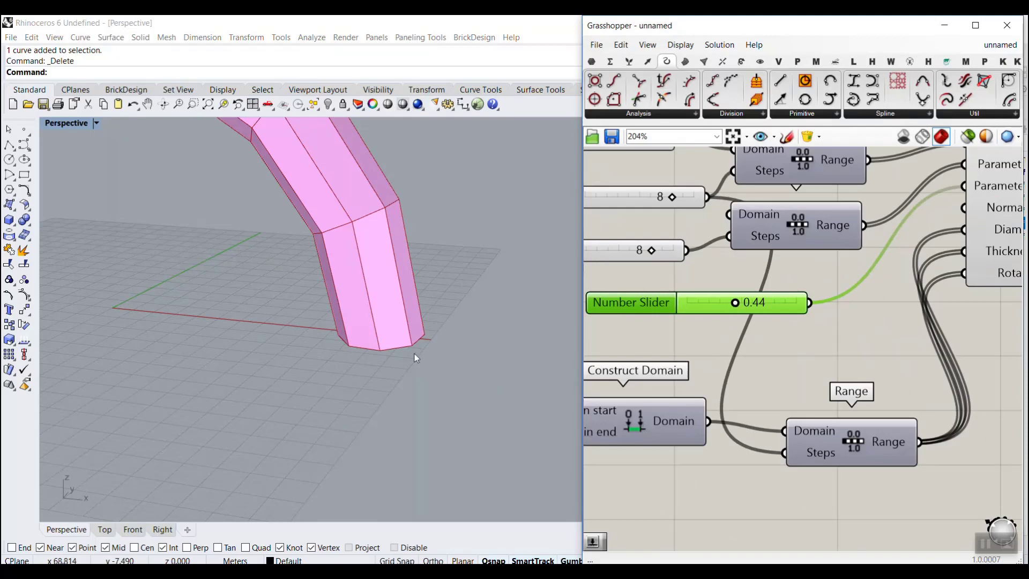
scroll(413, 354, "down", 5)
right_click_drag(413, 354, 376, 260)
scroll(376, 259, "up", 8)
scroll(691, 324, "down", 4)
right_click_drag(692, 325, 796, 326)
left_click_drag(885, 419, 651, 358)
left_click_drag(875, 395, 871, 454, "alt")
left_click(955, 421)
- Connect the duplicated Range to the Thicknesses input and inspect the pipe's hollow end from below
scroll(928, 425, "up", 2)
right_click_drag(928, 425, 860, 441)
left_click_drag(835, 471, 872, 252)
scroll(354, 378, "down", 4)
right_click_drag(354, 378, 358, 332)
scroll(357, 336, "up", 3)
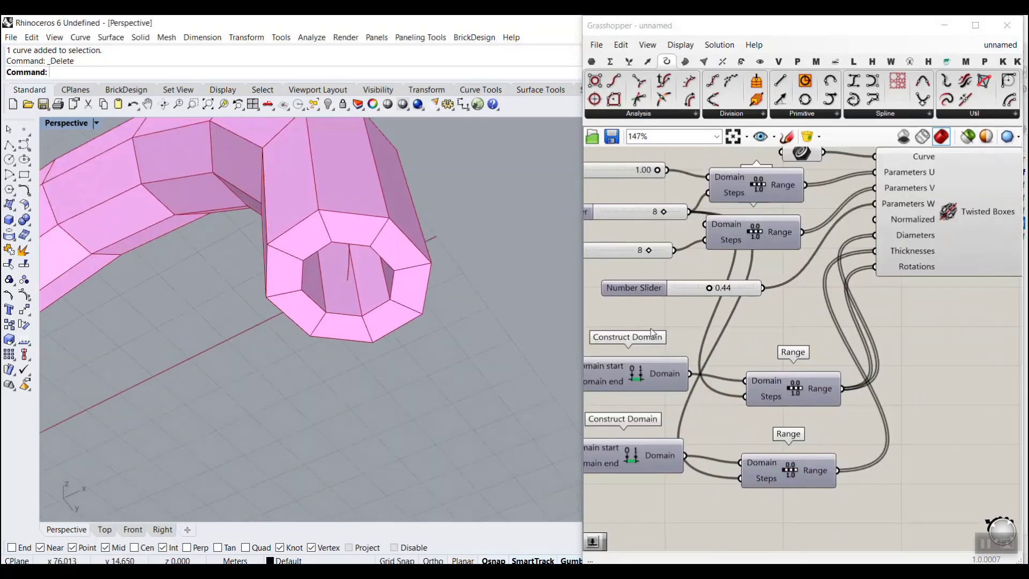
- Try 8.2 on the thickness domain's start slider, and then set it to 28.5
right_click_drag(702, 388, 757, 388)
scroll(643, 440, "up", 5)
left_click_drag(625, 408, 599, 410)
right_click_drag(616, 418, 748, 418)
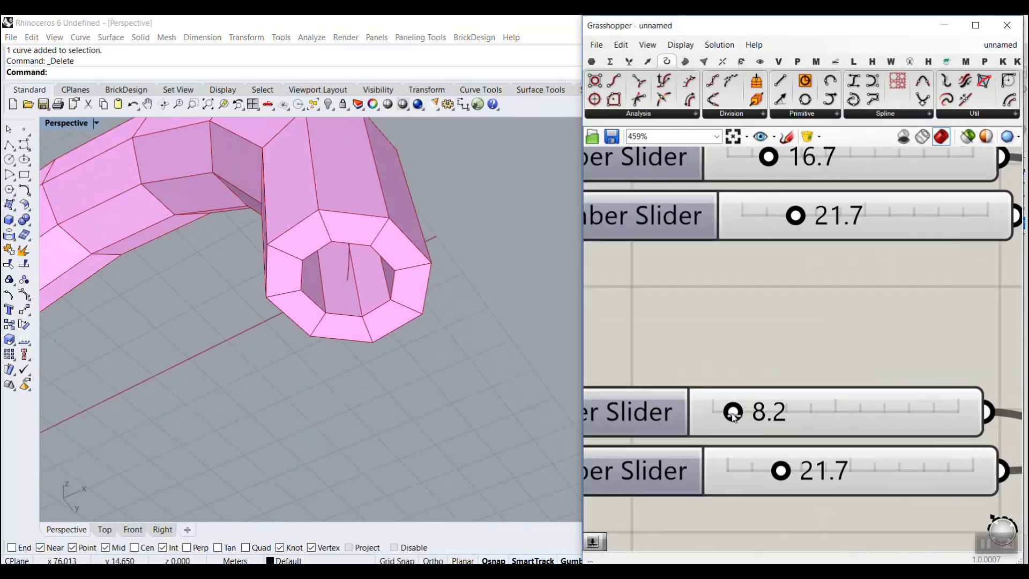
left_click_drag(733, 414, 805, 414)
scroll(765, 410, "down", 7)
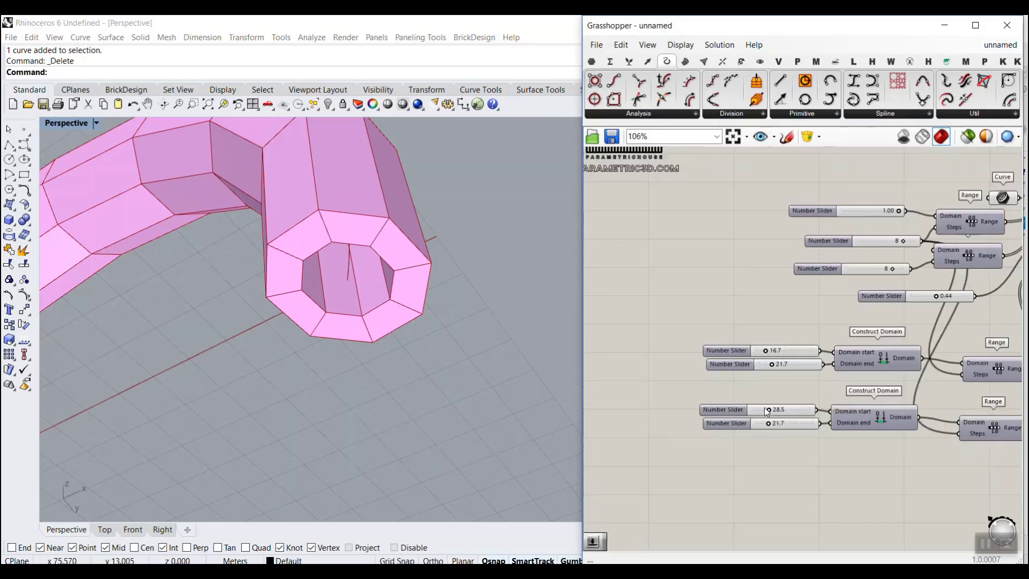
- Set the Parameters W slider to 0.39 and inspect the wall at the other end of the pipe
right_click_drag(826, 329, 726, 333)
scroll(862, 295, "up", 4)
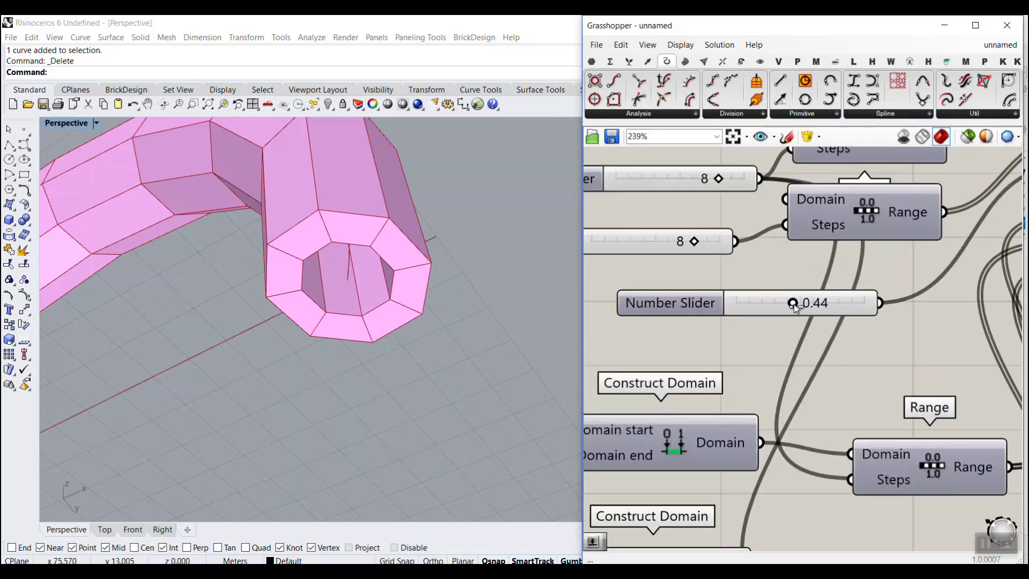
left_click_drag(814, 303, 786, 304)
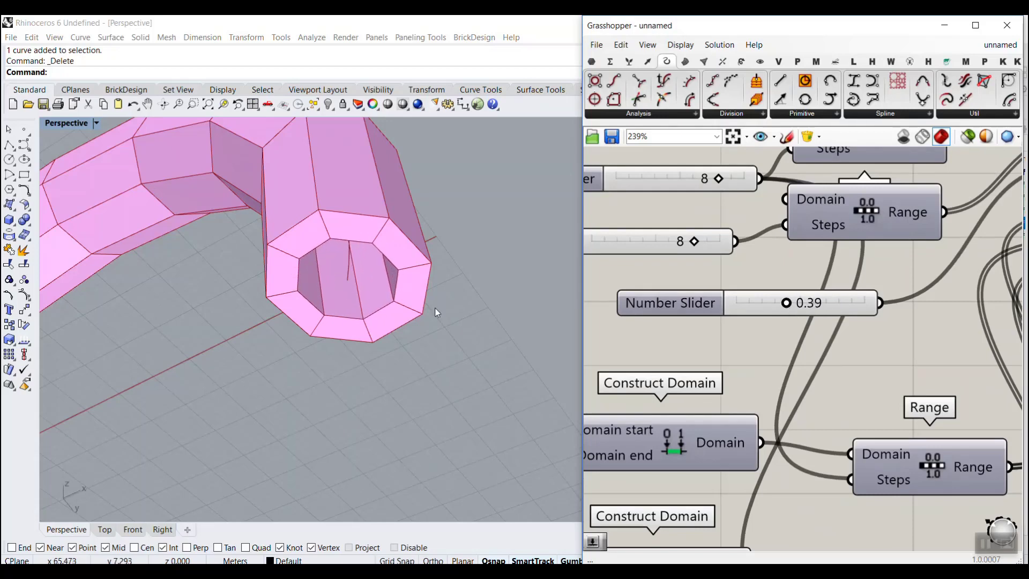
scroll(469, 226, "down", 12)
right_click_drag(429, 246, 389, 256)
scroll(255, 326, "up", 12)
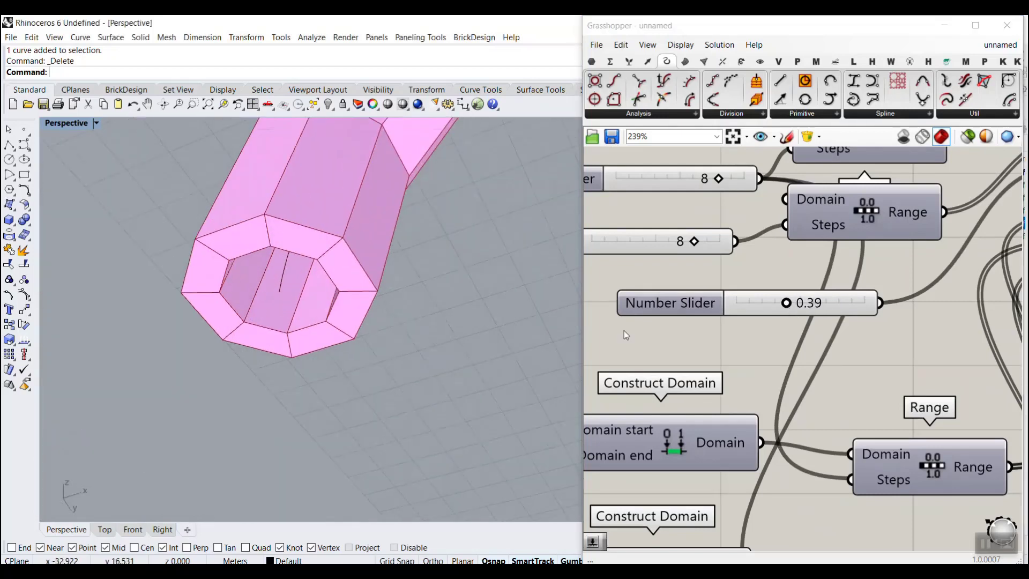
- Increase the thickness domain's end slider while watching the wall at the pipe's end
scroll(825, 410, "down", 5)
right_click_drag(825, 410, 811, 267)
scroll(638, 330, "up", 8)
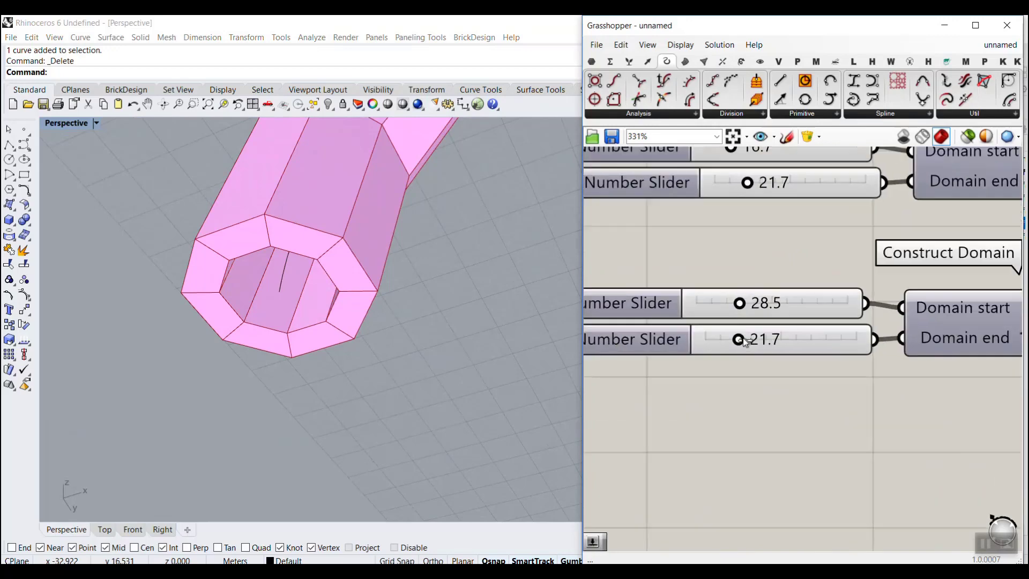
left_click_drag(740, 342, 807, 339)
scroll(807, 338, "down", 8)
right_click_drag(865, 303, 735, 320)
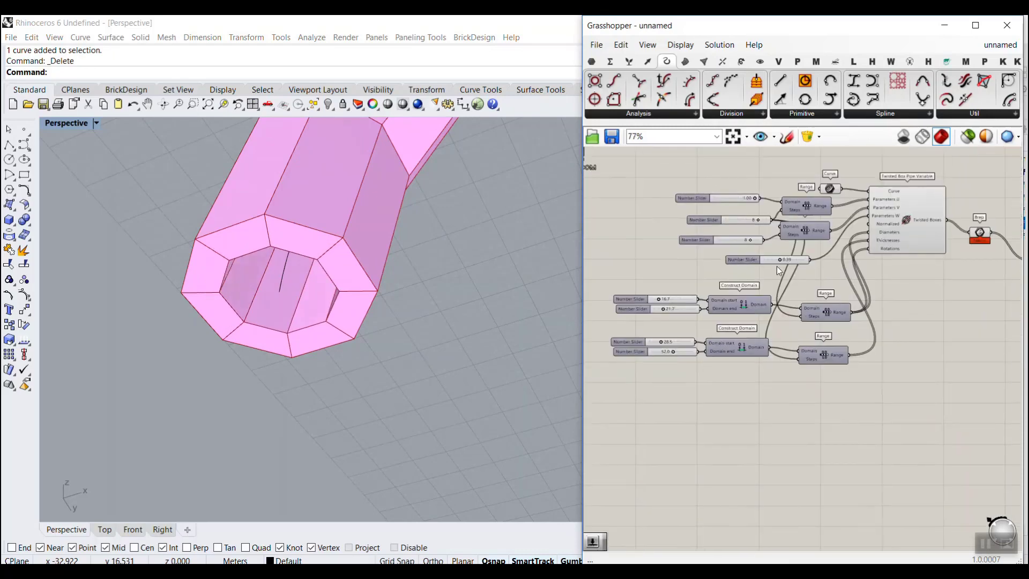
- Delete the thickness domain, its sliders and Range, and connect the original Range back to the Thicknesses input
scroll(777, 264, "up", 4)
scroll(793, 267, "down", 5)
left_click_drag(845, 391, 688, 329)
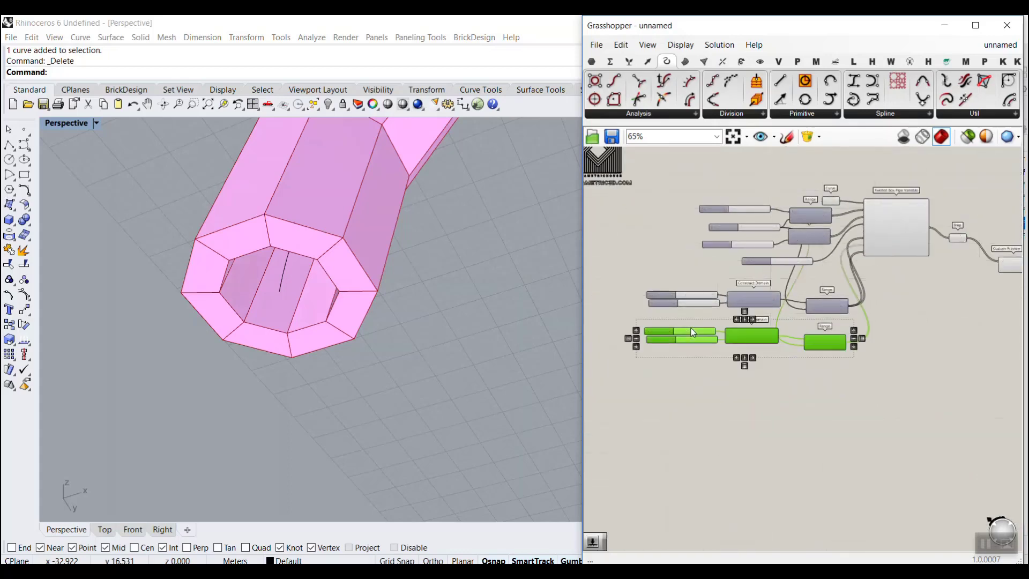
key("Delete")
right_click_drag(840, 296, 821, 321)
scroll(820, 321, "up", 4)
left_click_drag(839, 337, 867, 221)
scroll(895, 354, "down", 2)
scroll(866, 346, "down", 2)
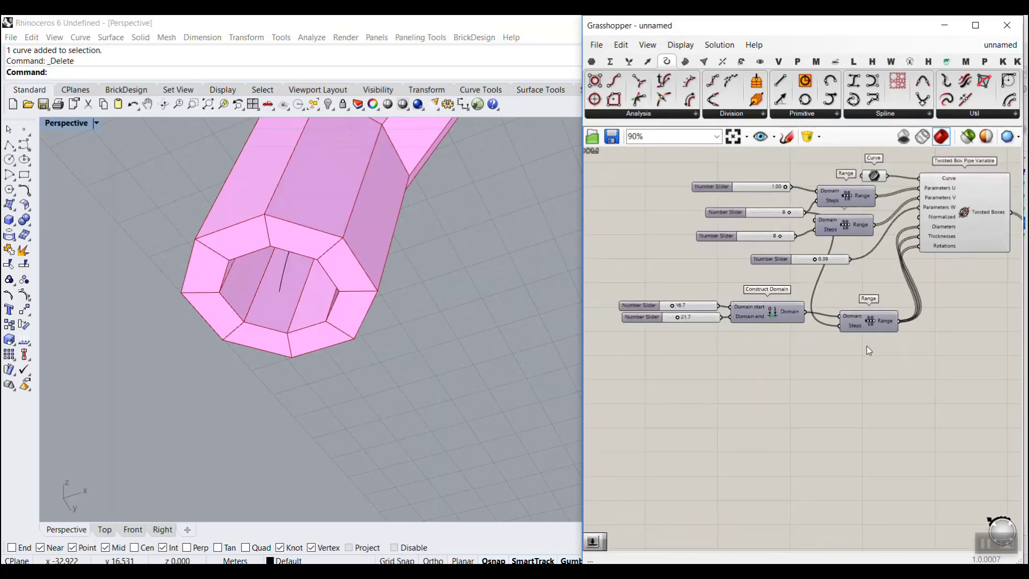
- Duplicate the Construct Domain and Range below the originals, and connect the copied Range to the Rotations input
left_click_drag(866, 346, 689, 295)
left_click_drag(918, 369, 784, 307)
key("ctrl+c")
key("ctrl+v")
left_click(922, 365)
left_click_drag(860, 344, 917, 208)
- Read the description of the Rotations input and the unit it expects
scroll(922, 364, "up", 2)
mouse_move(917, 207)
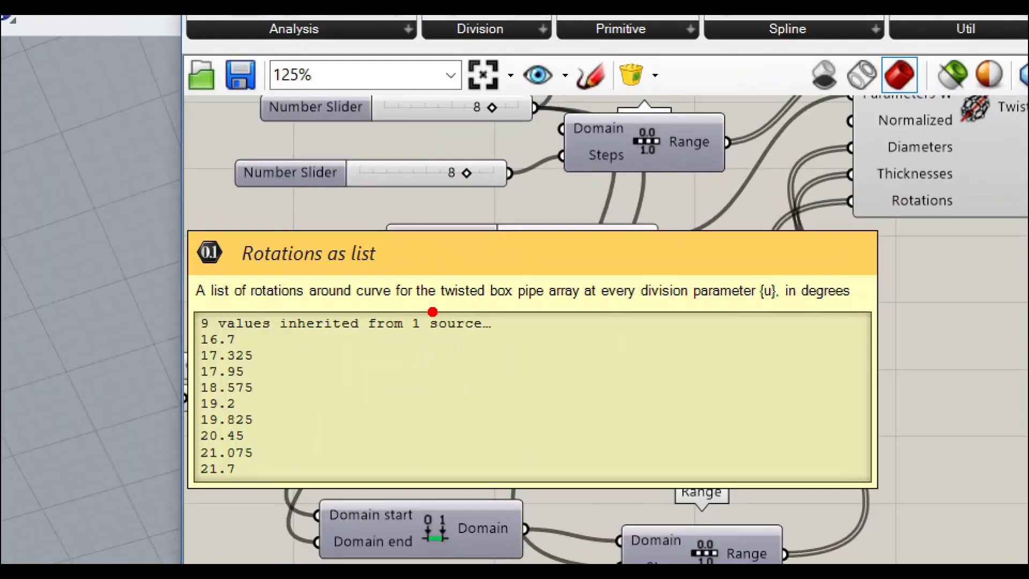
left_click_drag(433, 311, 524, 304)
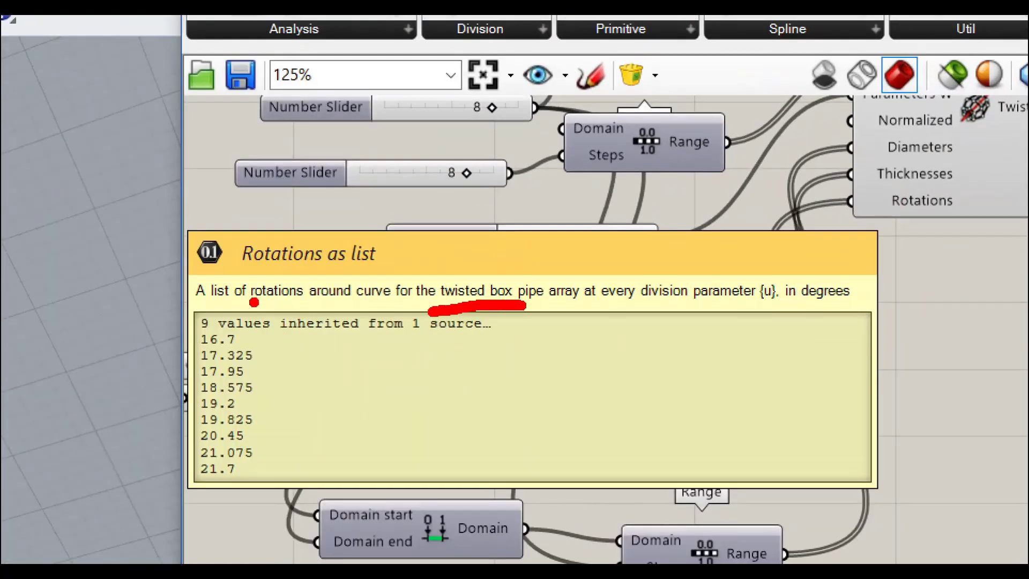
left_click_drag(254, 302, 327, 302)
key("Escape")
- Create a number slider of 0 and connect it to the second Construct Domain's Domain start input
right_click_drag(719, 369, 883, 376)
scroll(777, 374, "up", 2)
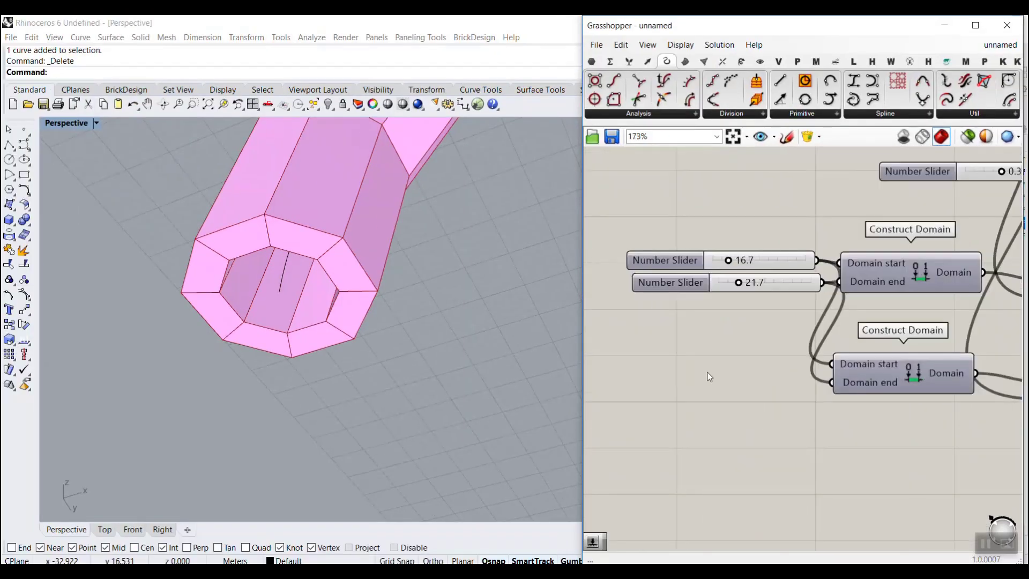
double_click(708, 376)
type("0")
key("Return")
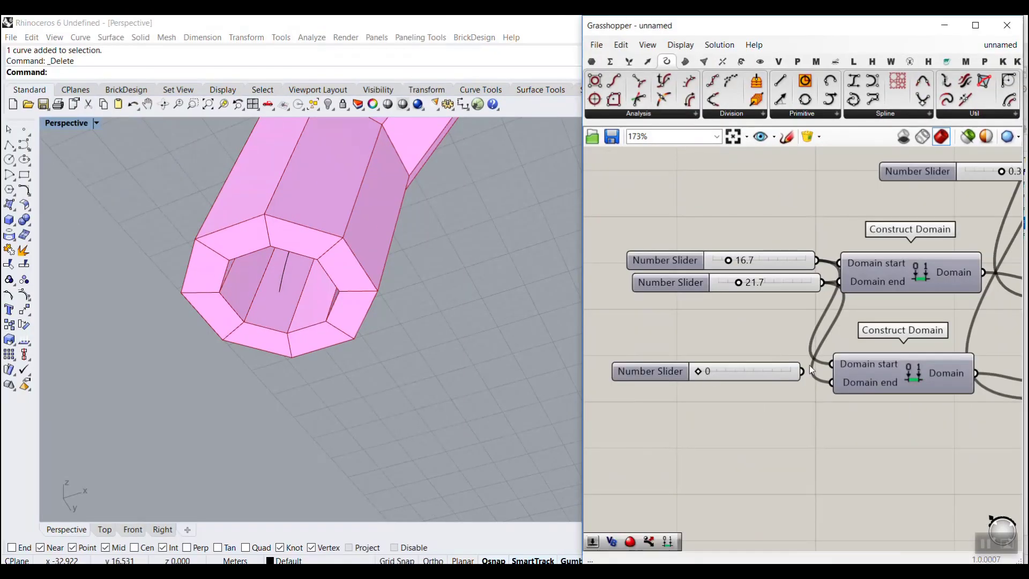
left_click_drag(809, 370, 831, 364)
- Create a number slider of 360, connect it to the second Construct Domain's Domain end input and inspect the twisted arch
double_click(701, 406)
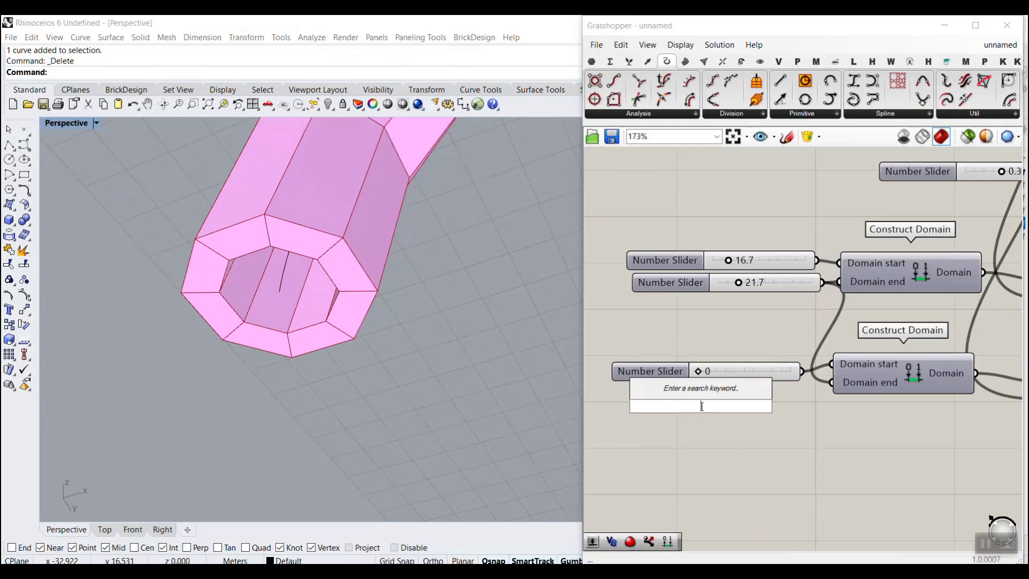
type("360")
key("Return")
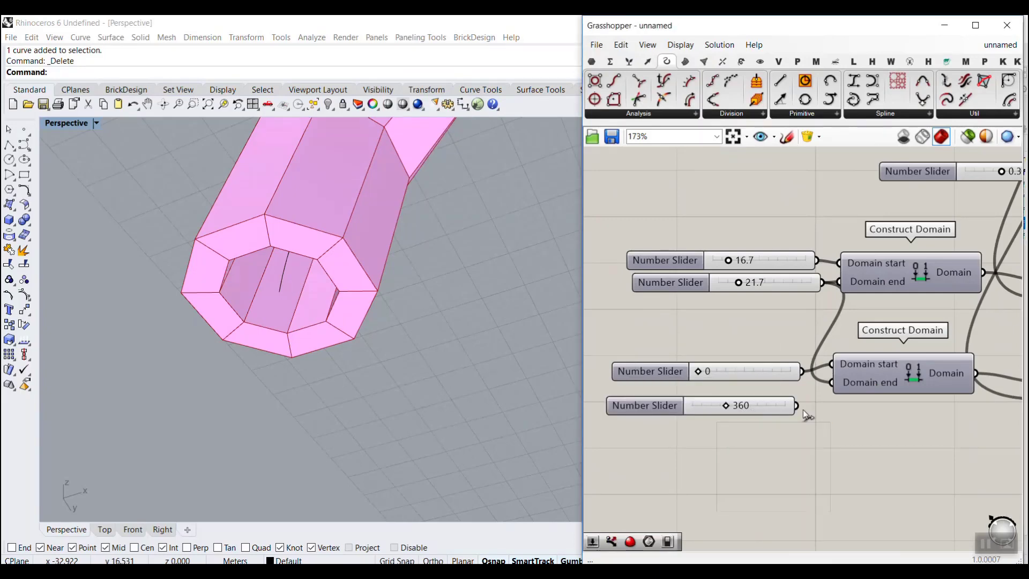
left_click_drag(831, 391, 838, 390)
scroll(394, 233, "down", 7)
right_click_drag(393, 232, 300, 284)
scroll(723, 415, "up", 3)
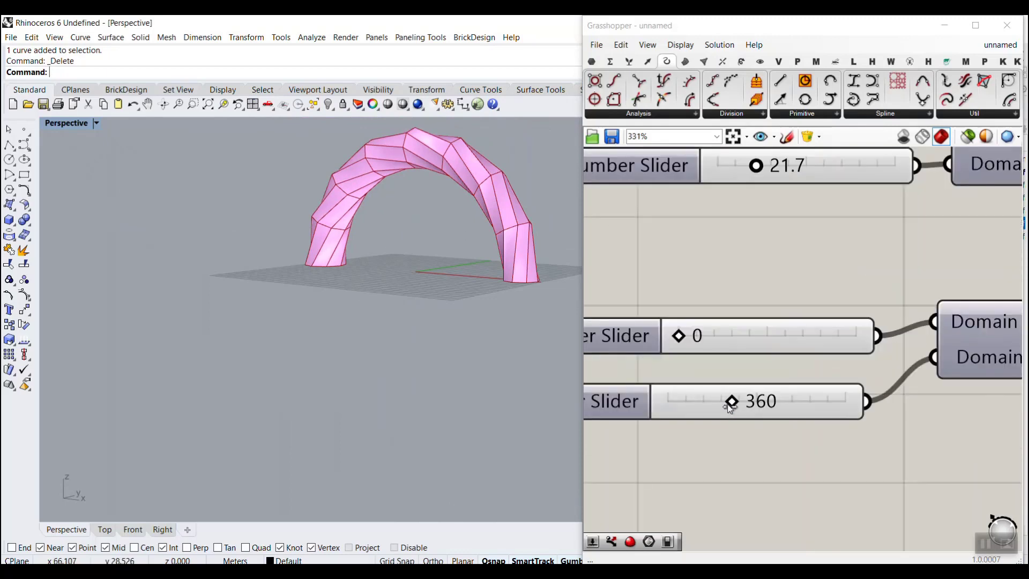
- Set the rotation domain's end slider to 363 and inspect the twisted arch from several sides
left_click_drag(726, 402, 692, 407)
left_click_drag(651, 406, 732, 401)
right_click_drag(521, 312, 447, 266)
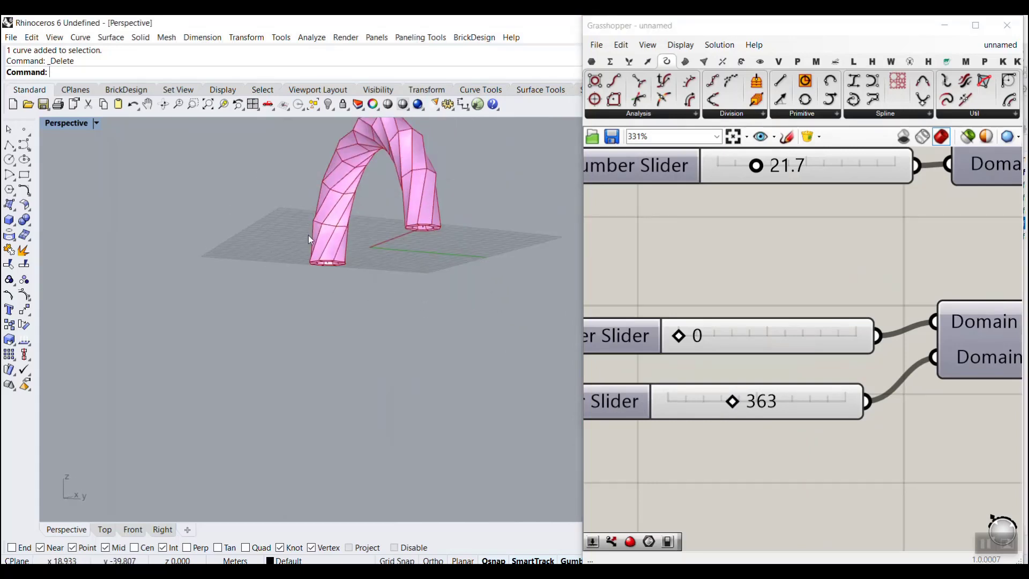
scroll(326, 263, "up", 6)
right_click_drag(327, 264, 340, 325)
scroll(339, 324, "down", 6)
right_click_drag(402, 275, 410, 272)
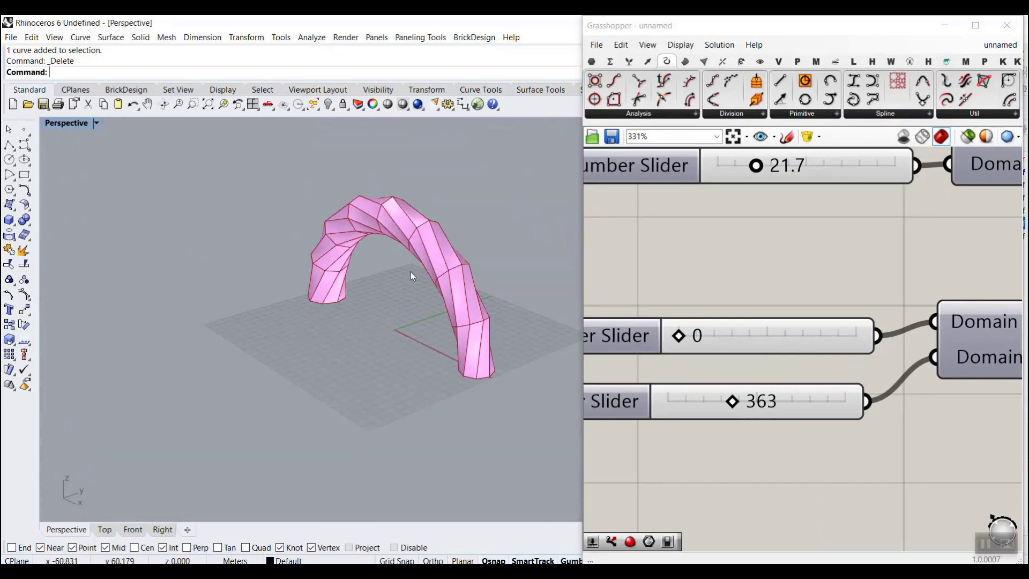
- Raise the upper Range's Steps slider to add more divisions and inspect the twisted arch and its foot
scroll(731, 450, "down", 4)
scroll(743, 272, "up", 3)
left_click_drag(747, 324, 770, 325)
right_click_drag(322, 321, 383, 321)
scroll(414, 297, "up", 4)
right_click_drag(770, 257, 761, 330)
scroll(761, 330, "down", 4)
scroll(841, 268, "up", 3)
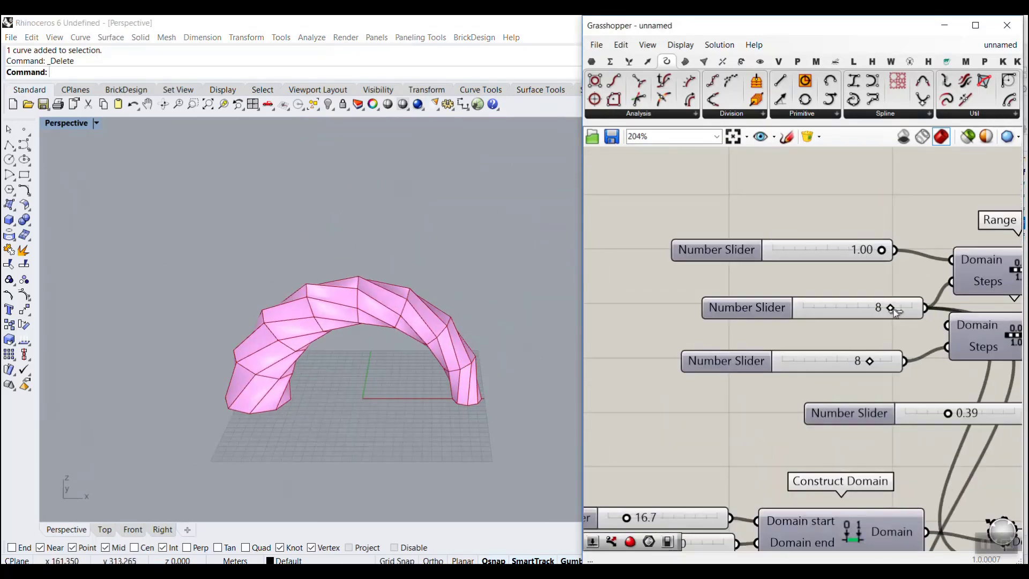
left_click_drag(894, 311, 934, 314)
right_click_drag(428, 326, 377, 226)
scroll(374, 233, "up", 5)
right_click_drag(783, 306, 656, 296)
scroll(655, 296, "down", 4)
- Bake the twisted boxes from the Twisted Box Pipe Variable component and look closely at the arch's leg
right_click_drag(979, 307, 818, 309)
scroll(818, 310, "up", 2)
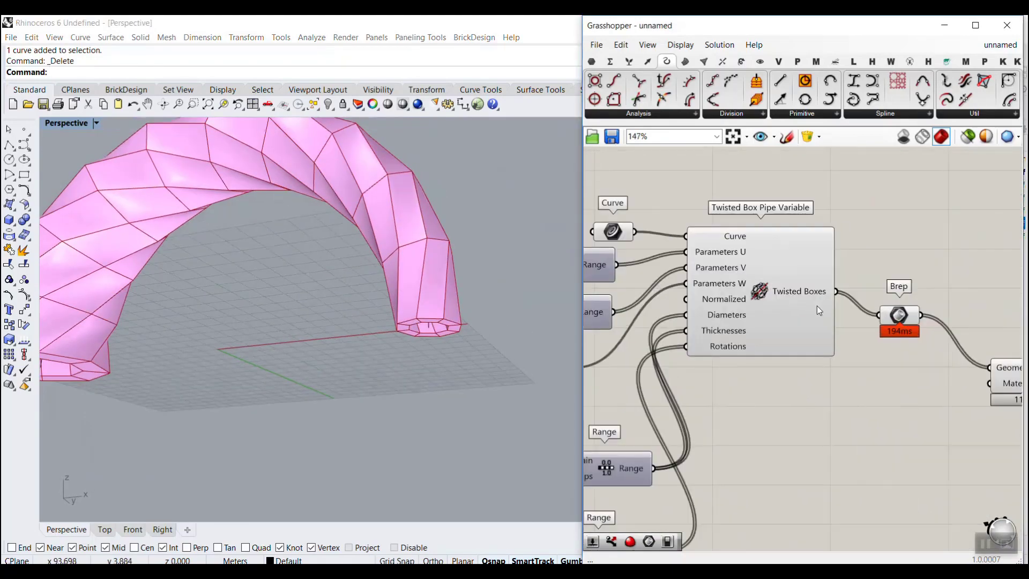
right_click(824, 295)
left_click(838, 310)
left_click(849, 434)
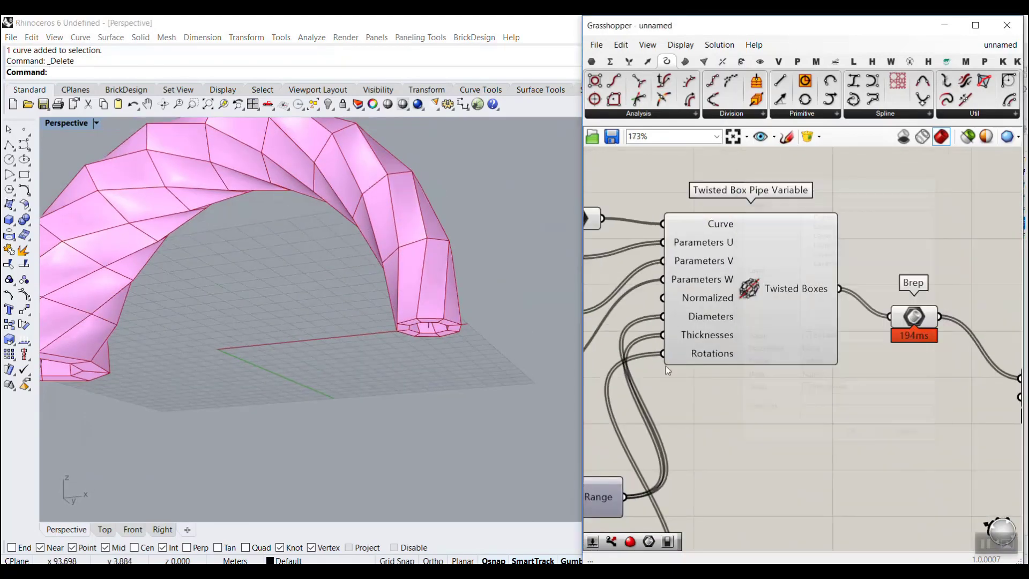
mouse_move(400, 183)
right_mouse_down()
mouse_move(409, 236)
mouse_move(400, 199)
right_mouse_up()
scroll(395, 163, "up", 6)
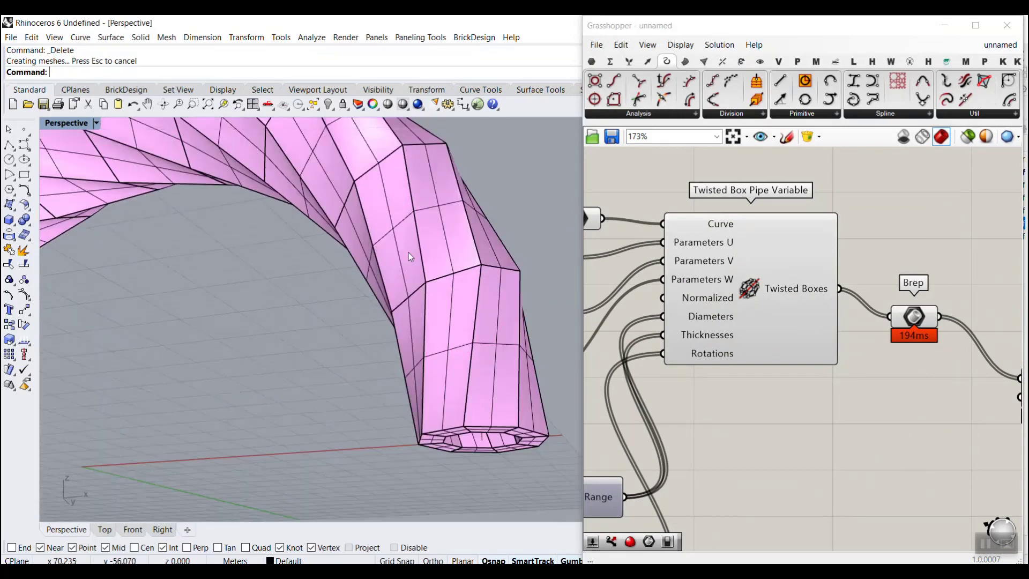
- Select single baked boxes on the arch's leg to check that they are separate, deselect them and undo the bake
left_click(453, 327)
left_click(440, 251)
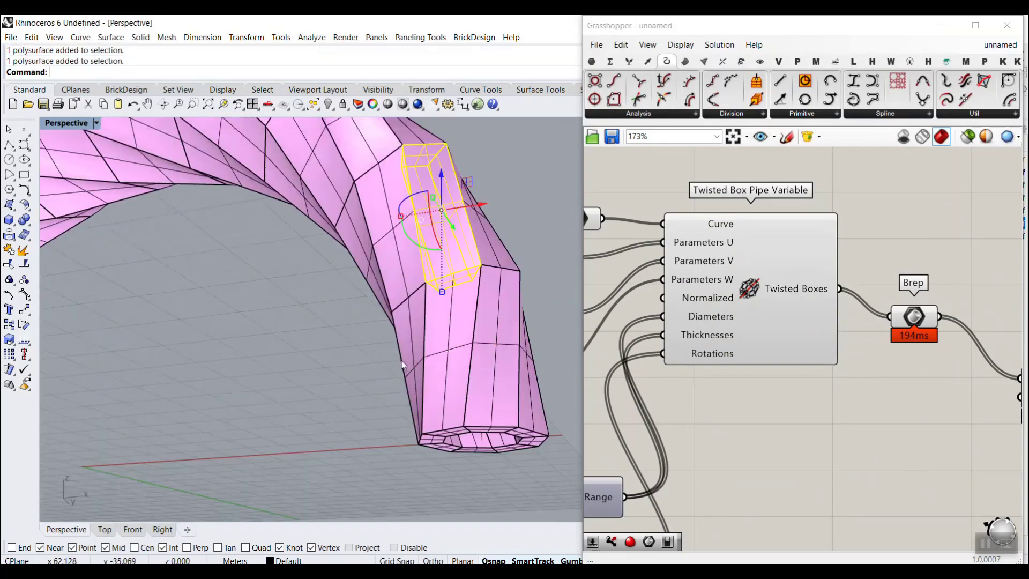
scroll(387, 352, "down", 5)
left_click(323, 371)
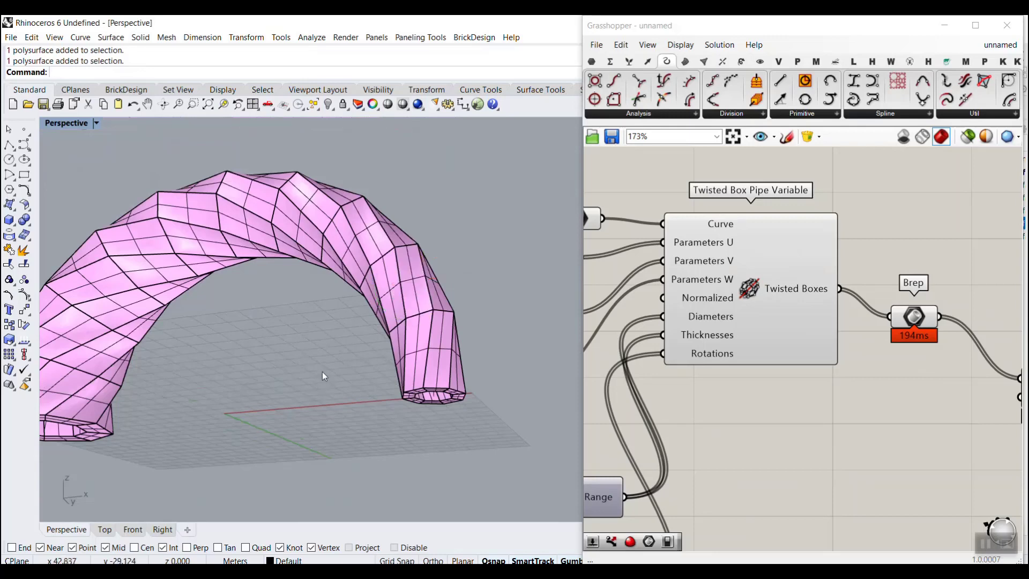
key("ctrl+z")
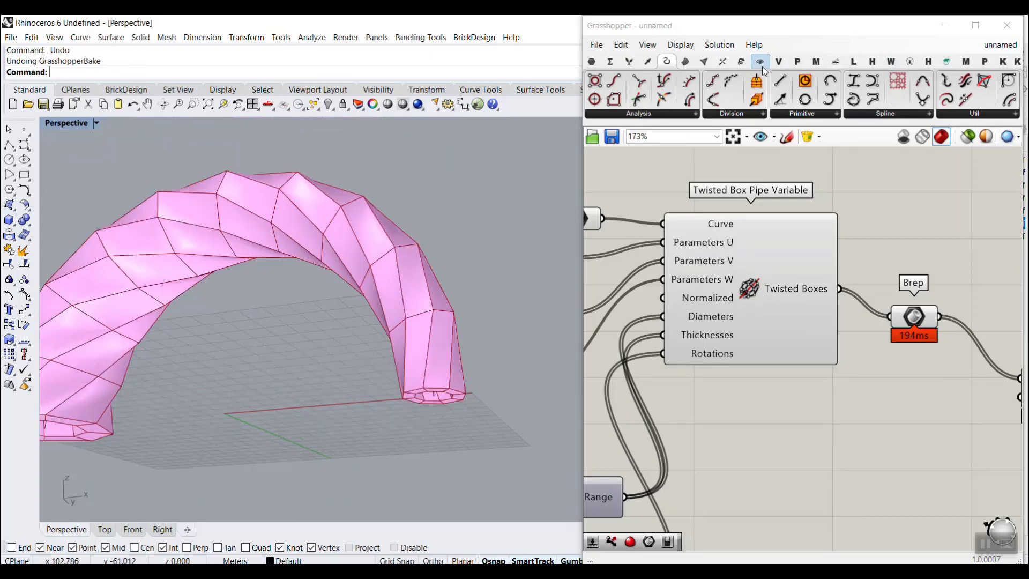
- Add a Thicken Twisted Box component to the canvas beside the Brep component
left_click(741, 62)
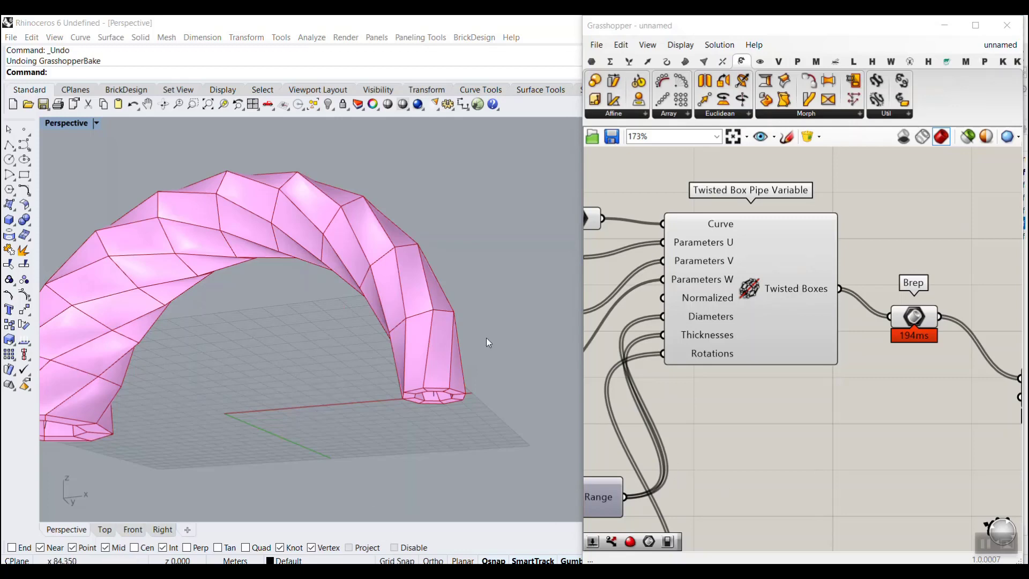
right_click_drag(486, 338, 448, 351)
scroll(434, 354, "down", 9)
scroll(416, 393, "up", 9)
scroll(854, 359, "down", 4)
right_click_drag(861, 351, 771, 303)
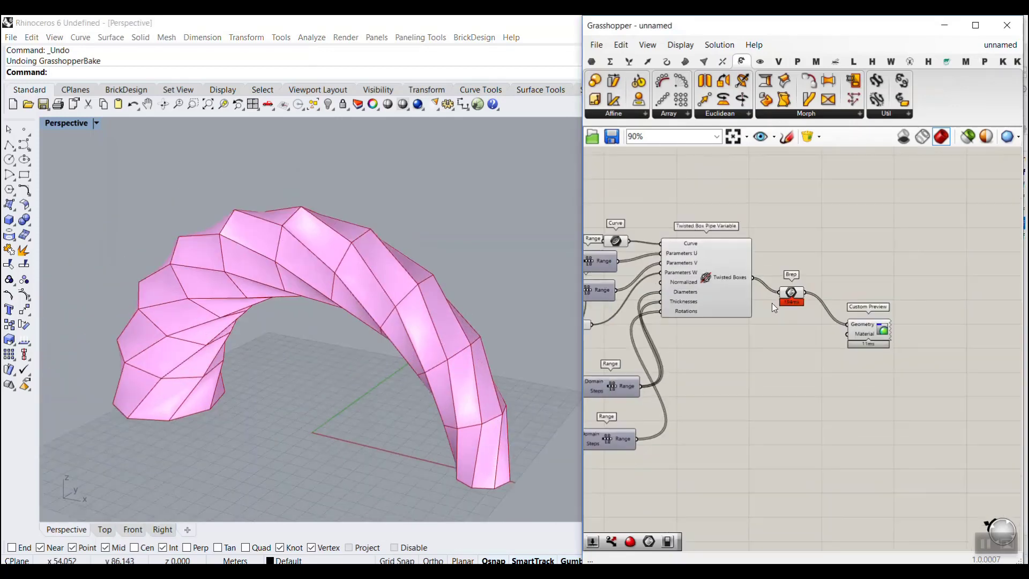
left_click(946, 62)
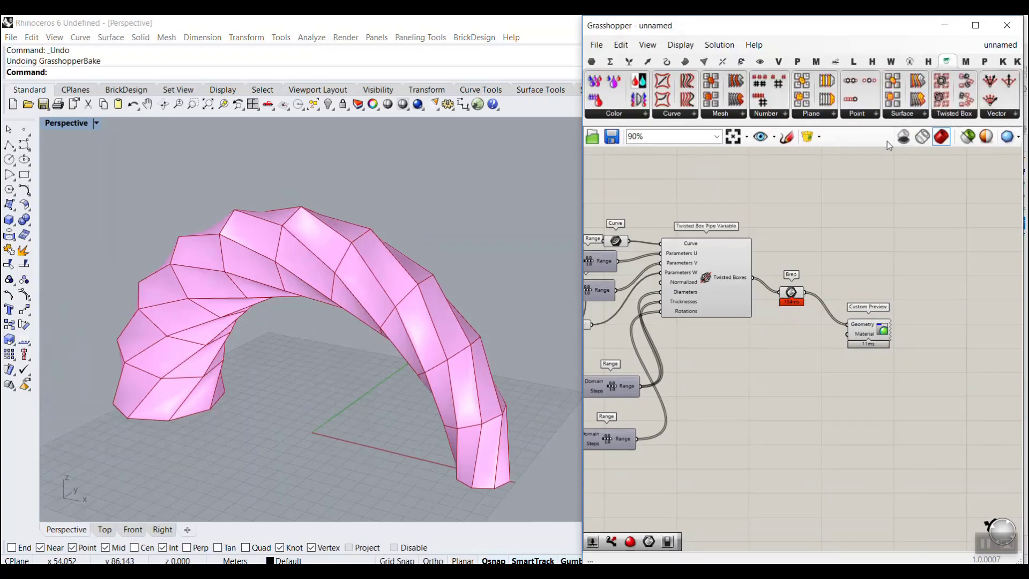
left_click(958, 115)
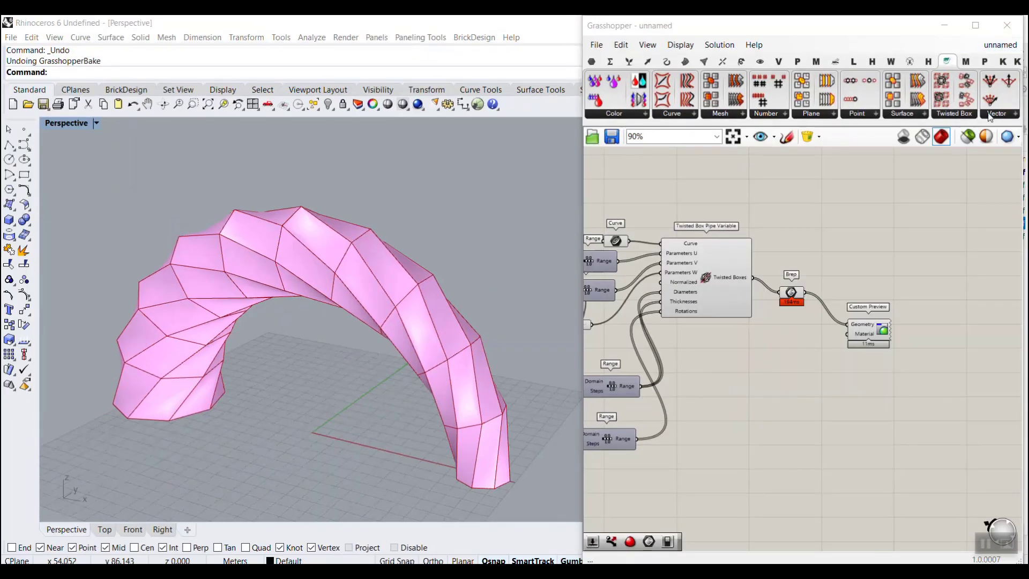
left_click(954, 114)
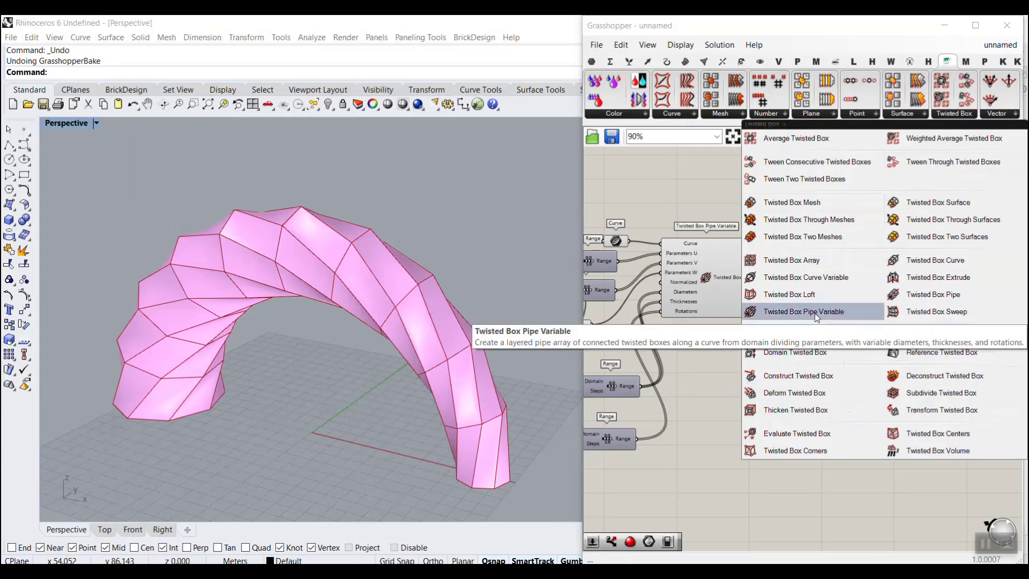
left_click(795, 410)
left_click(865, 265)
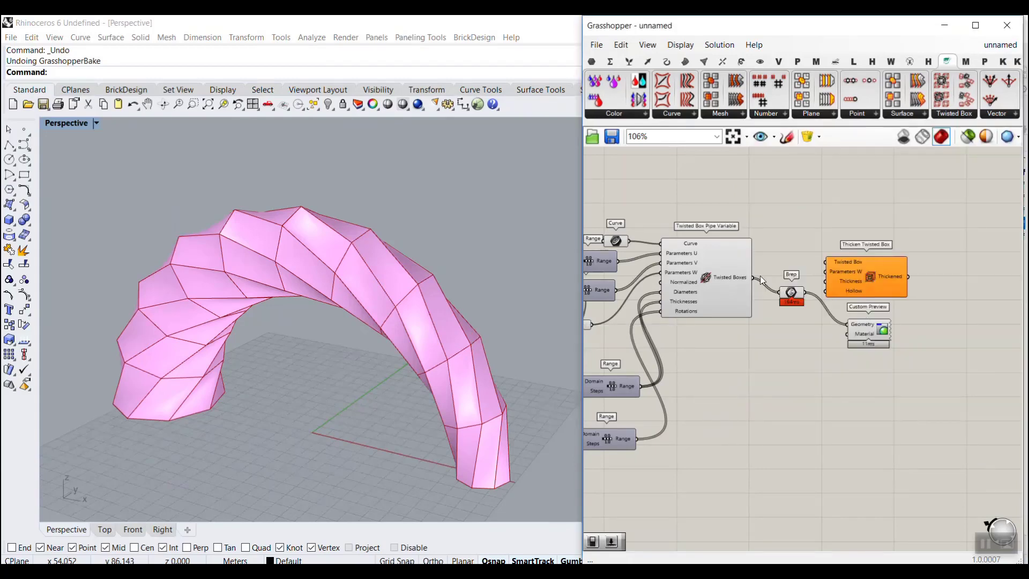
- Connect the Twisted Boxes output to the Twisted Box input of Thicken Twisted Box and delete the Custom Preview component
scroll(761, 280, "up", 3)
left_click_drag(744, 279, 884, 250)
left_click_drag(971, 440, 872, 442)
right_click_drag(944, 387, 780, 420)
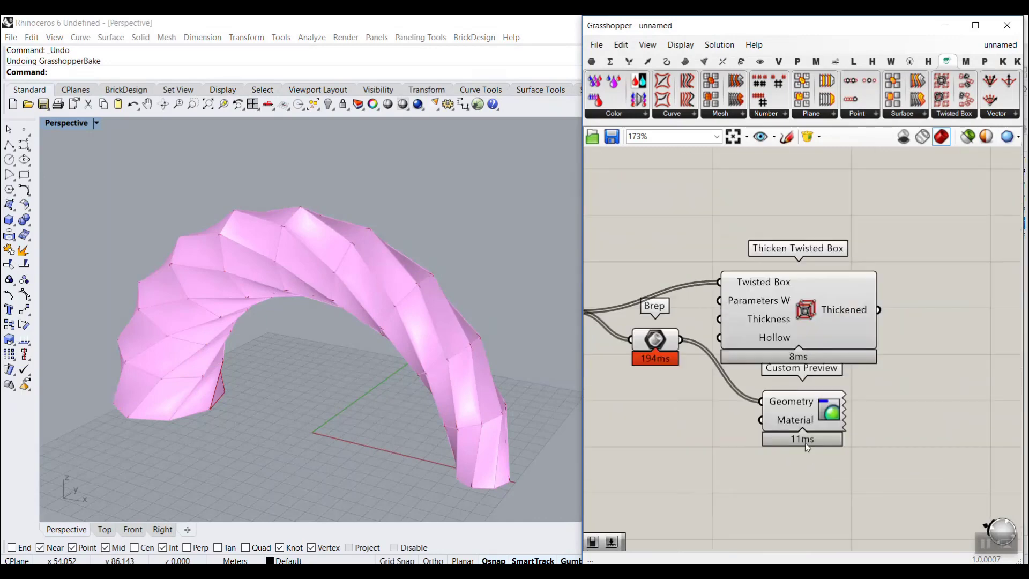
left_click(796, 413)
key("Delete")
- Move the Brep component beyond Thicken Twisted Box and connect the Thickened output to it
left_click_drag(655, 339, 953, 402)
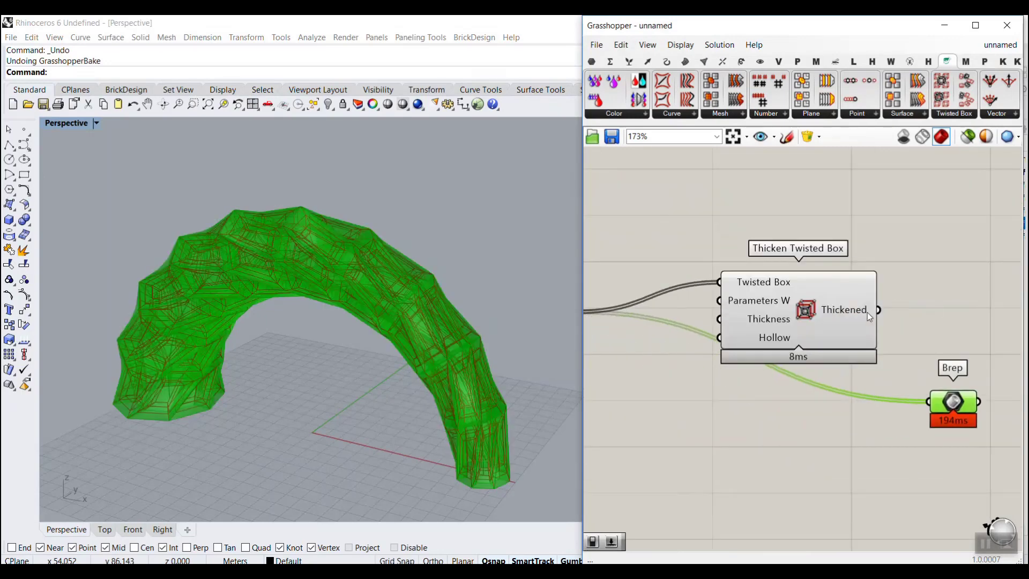
left_click_drag(877, 310, 930, 402)
right_click_drag(684, 338, 788, 344)
scroll(750, 338, "down", 4)
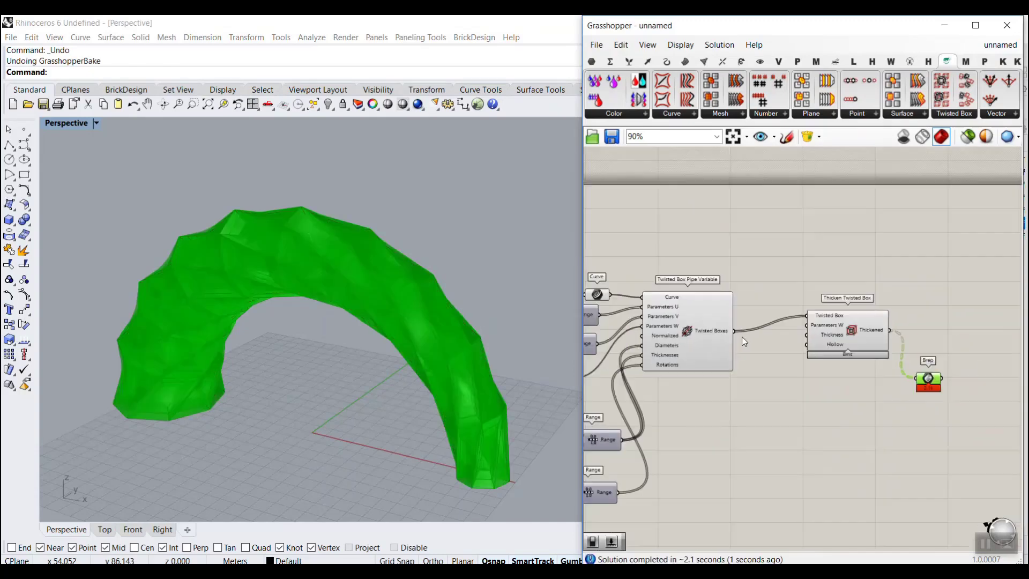
- Turn off the preview of both Twisted Box Pipe Variable and Thicken Twisted Box
left_click(755, 335)
left_click_drag(842, 319, 729, 346)
right_click(746, 234)
left_click(807, 255)
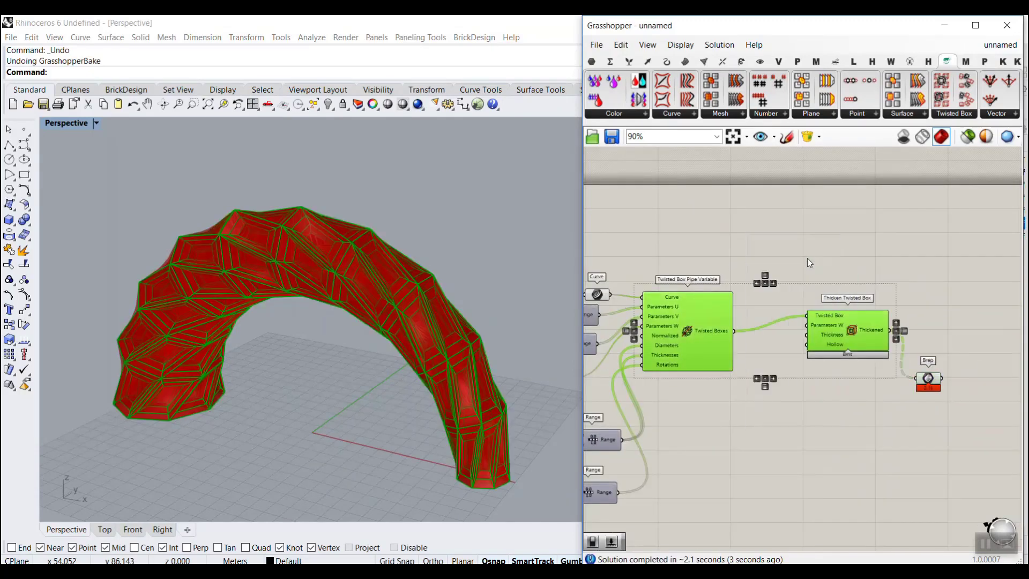
left_click(806, 255)
scroll(414, 301, "up", 5)
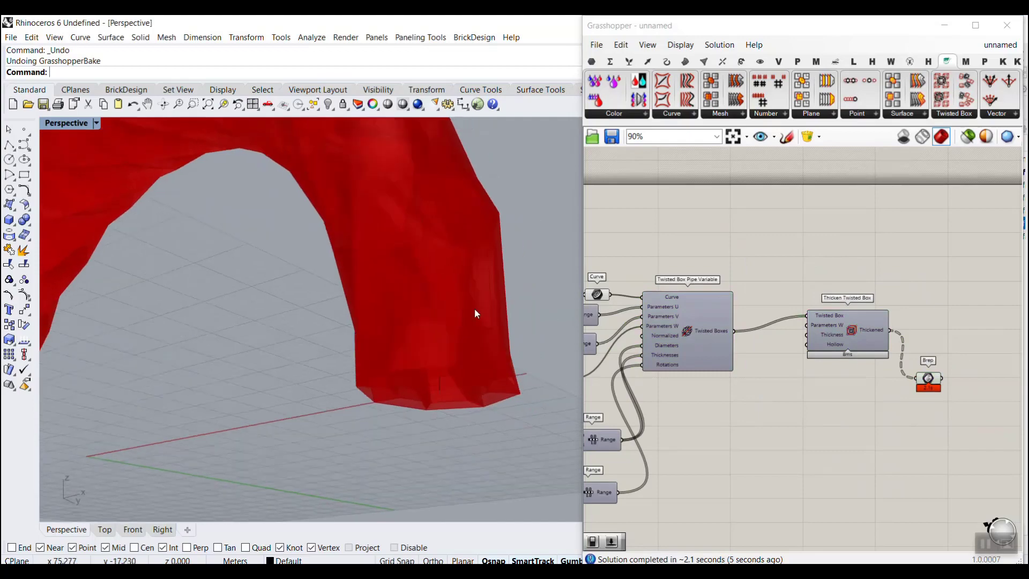
- Delete the Brep component, turn the preview of Thicken Twisted Box back on and inspect its wireframe
left_click(926, 379)
key("Delete")
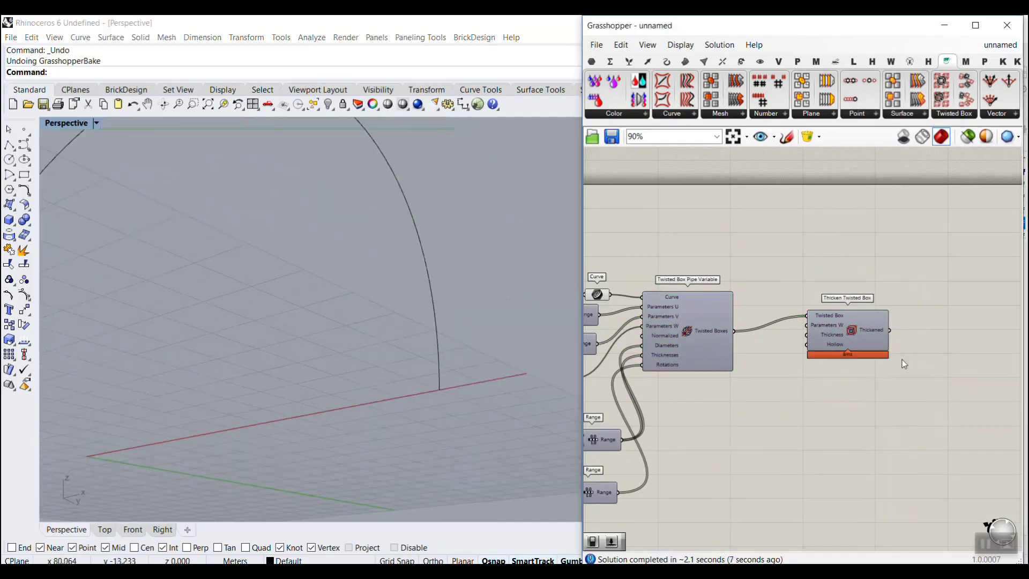
right_click(852, 328)
left_click(889, 348)
scroll(434, 338, "down", 5)
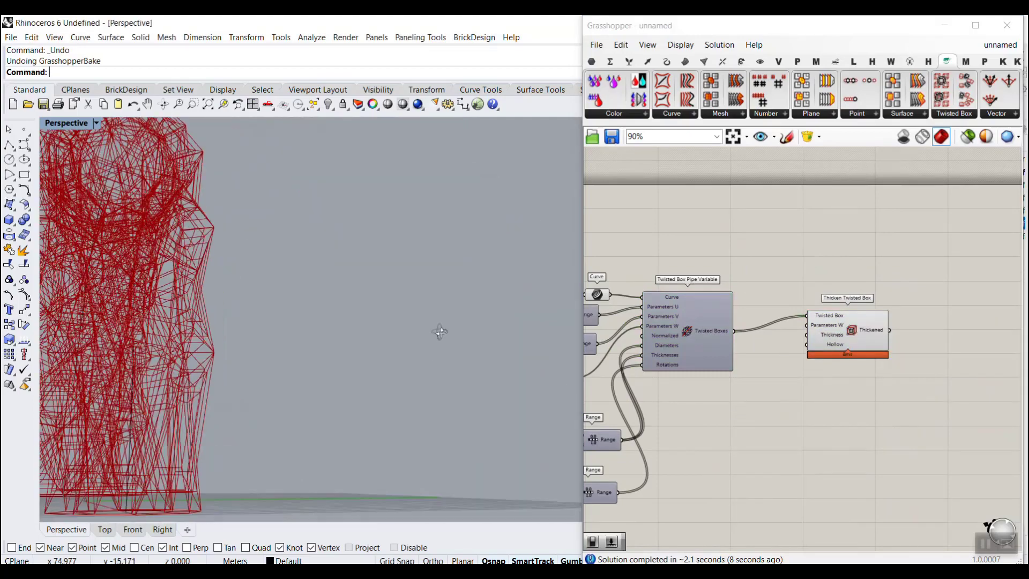
scroll(450, 435, "up", 8)
right_click_drag(398, 359, 431, 428)
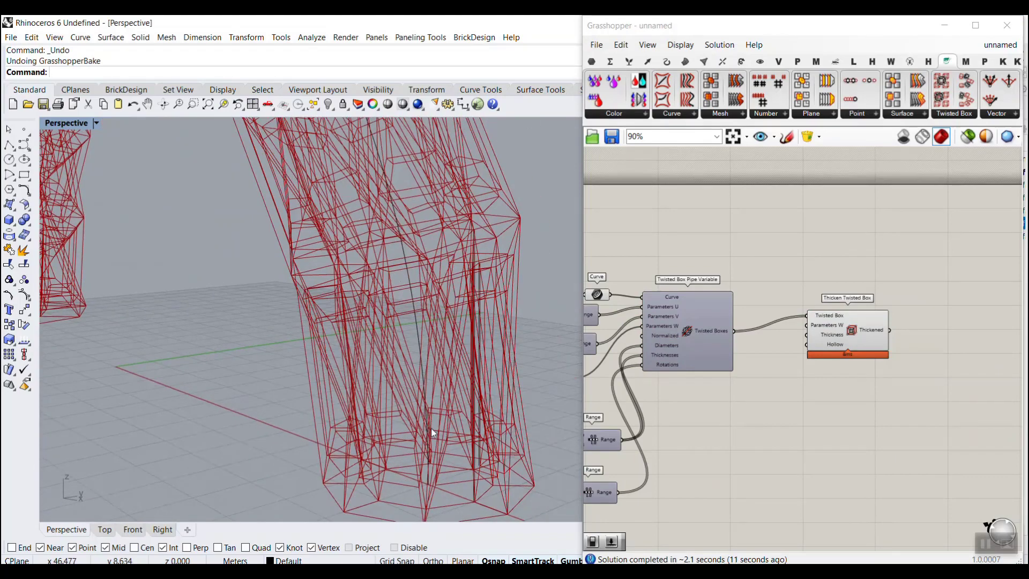
- Read the description and default values of Thicken Twisted Box's Parameters W input
scroll(860, 407, "up", 5)
right_click_drag(896, 346, 848, 318)
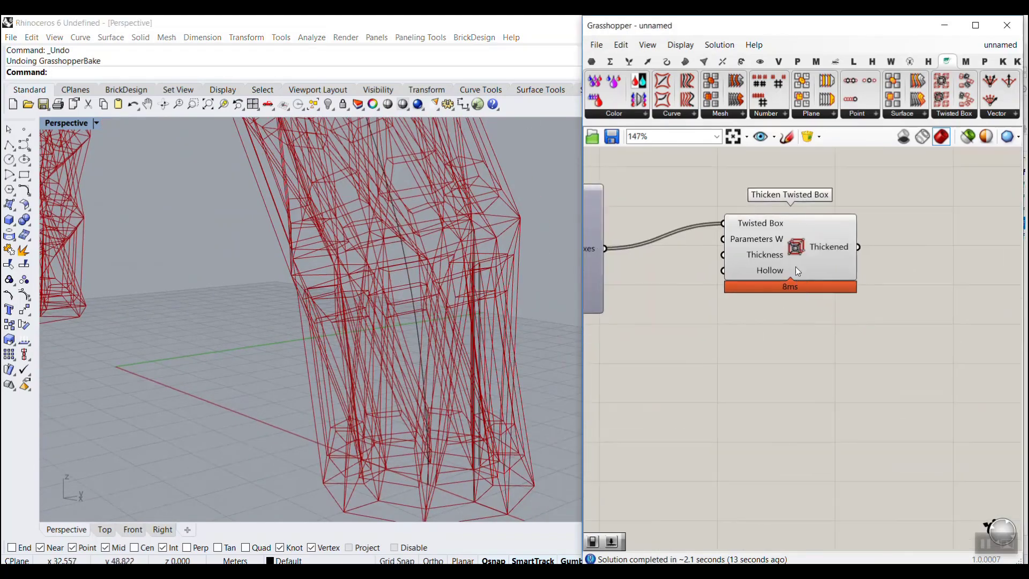
left_click_drag(782, 266, 871, 325)
mouse_move(854, 288)
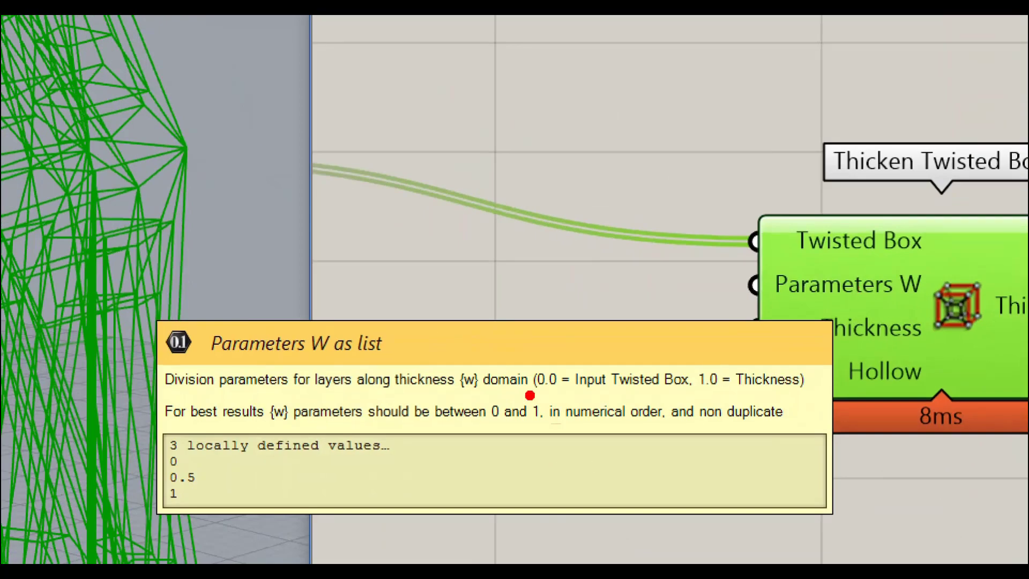
left_click_drag(529, 396, 792, 399)
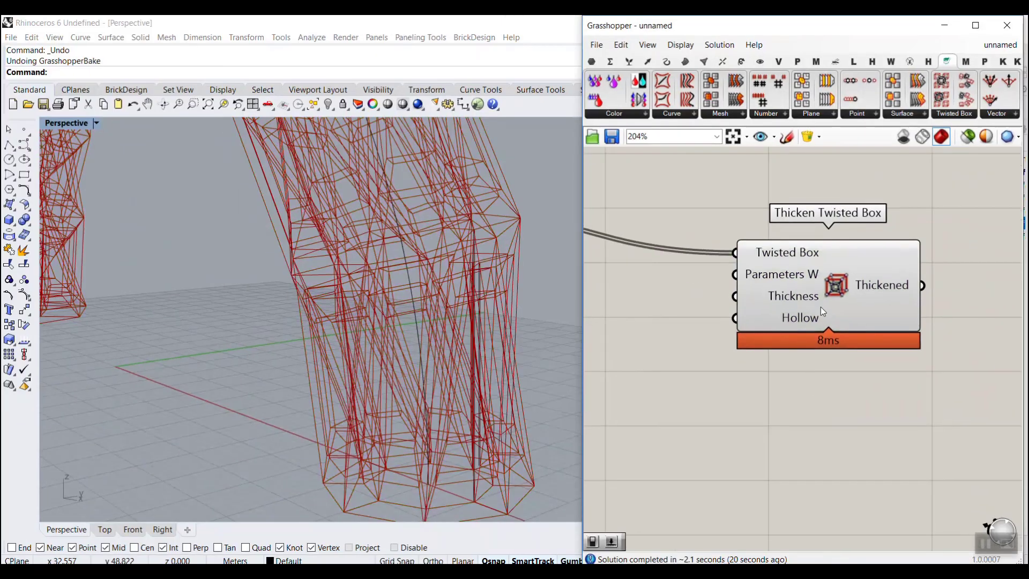
- Create a number slider from 0.25, set it to 0.00, duplicate it and connect both sliders to Parameters W
left_click_drag(821, 307, 893, 345)
double_click(695, 339)
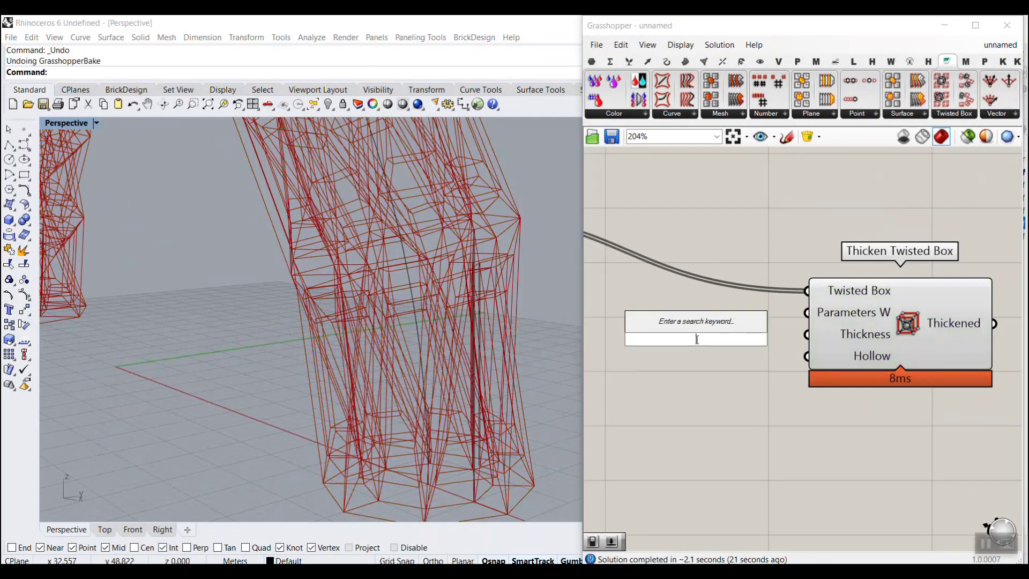
type("0.25")
key("Return")
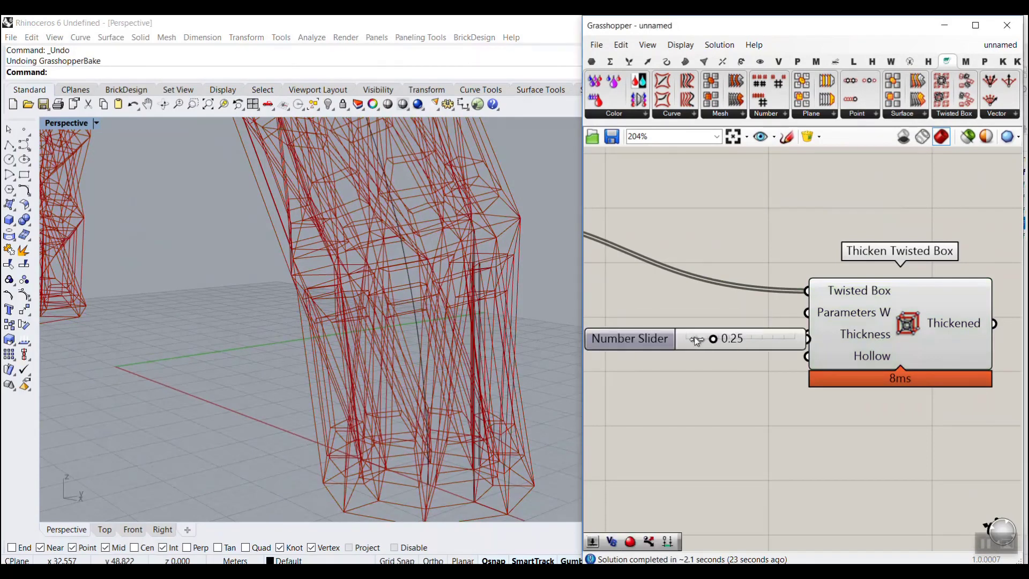
left_click_drag(696, 340, 610, 338)
left_click_drag(797, 332, 807, 312)
- Set the second Parameters W slider to 0.39 and inspect the thickened frame at the arch's foot
left_click_drag(642, 353, 684, 352)
right_click_drag(360, 366, 368, 352)
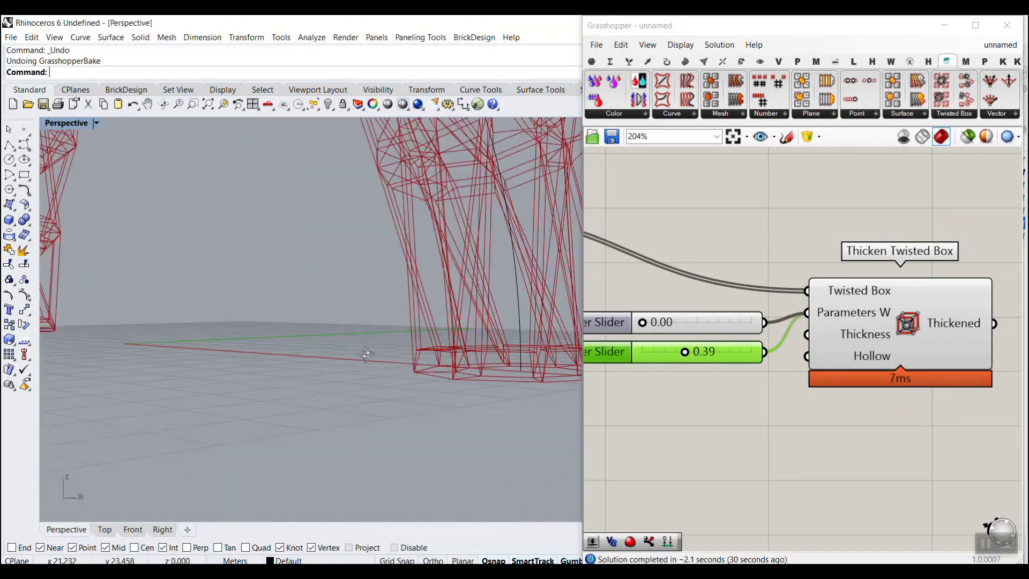
scroll(420, 368, "down", 10)
scroll(277, 344, "up", 10)
scroll(277, 344, "up", 8)
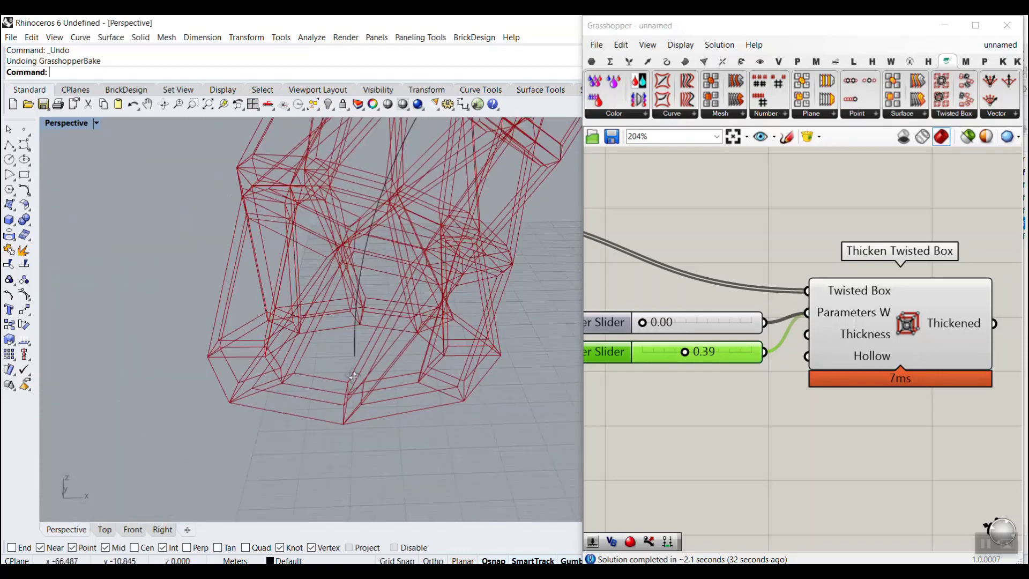
- Set the second Parameters W slider to 1.00 and examine how far the boxes extend inward at the arch's foot
left_click_drag(685, 352, 779, 355)
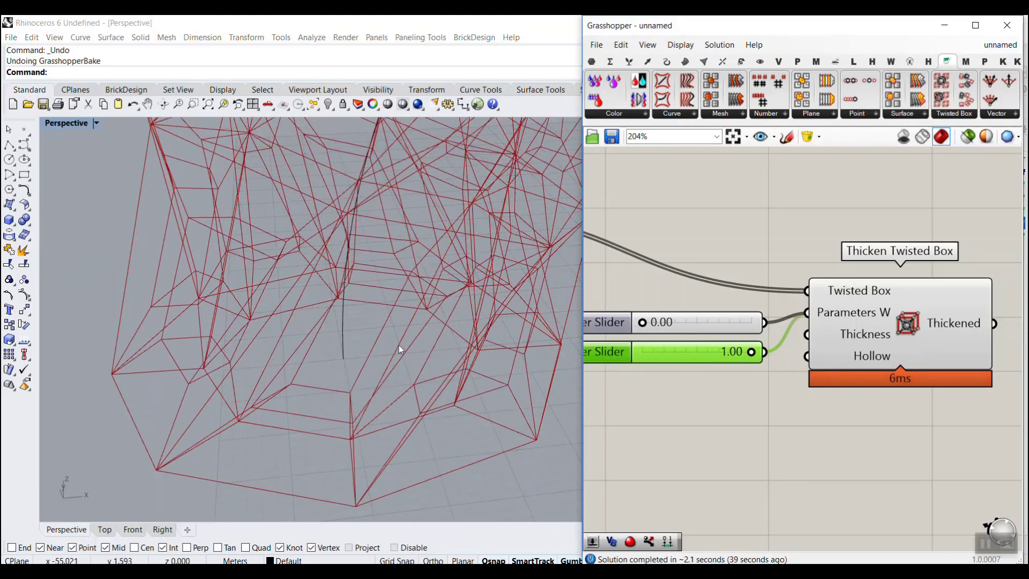
right_click_drag(400, 349, 343, 316)
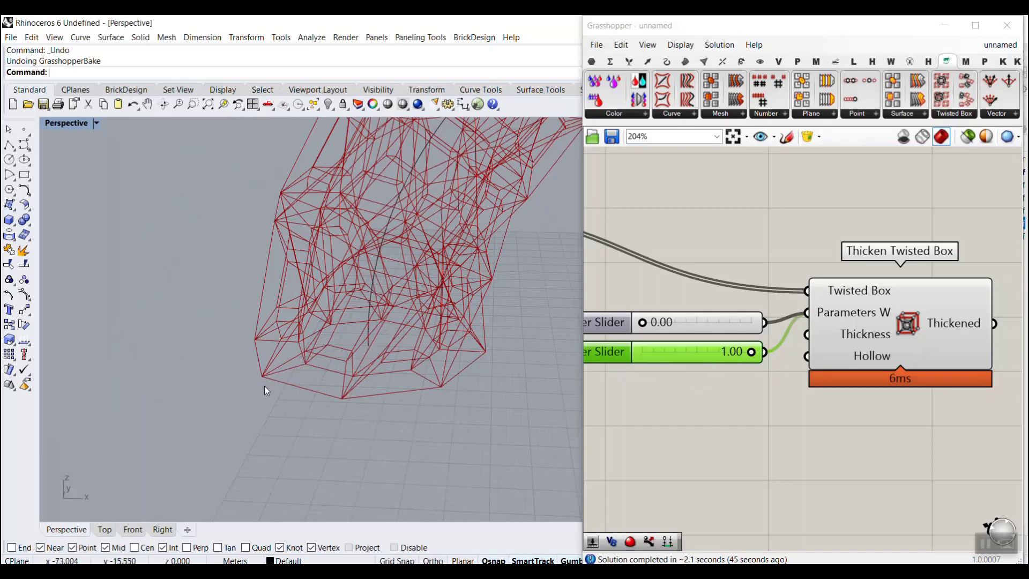
left_click_drag(255, 378, 338, 336)
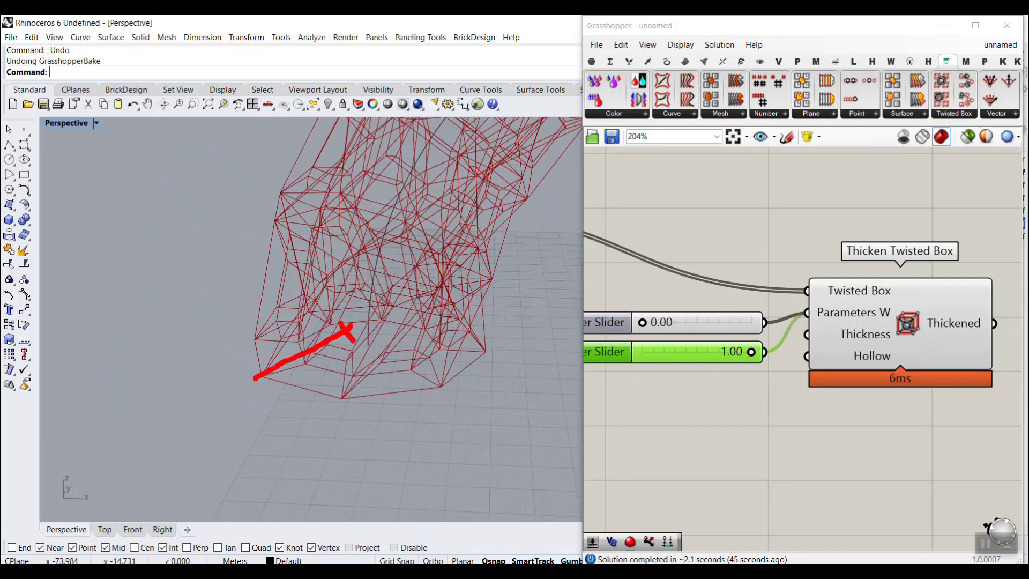
mouse_move(319, 368)
left_mouse_down()
mouse_move(341, 296)
mouse_move(337, 374)
left_mouse_up()
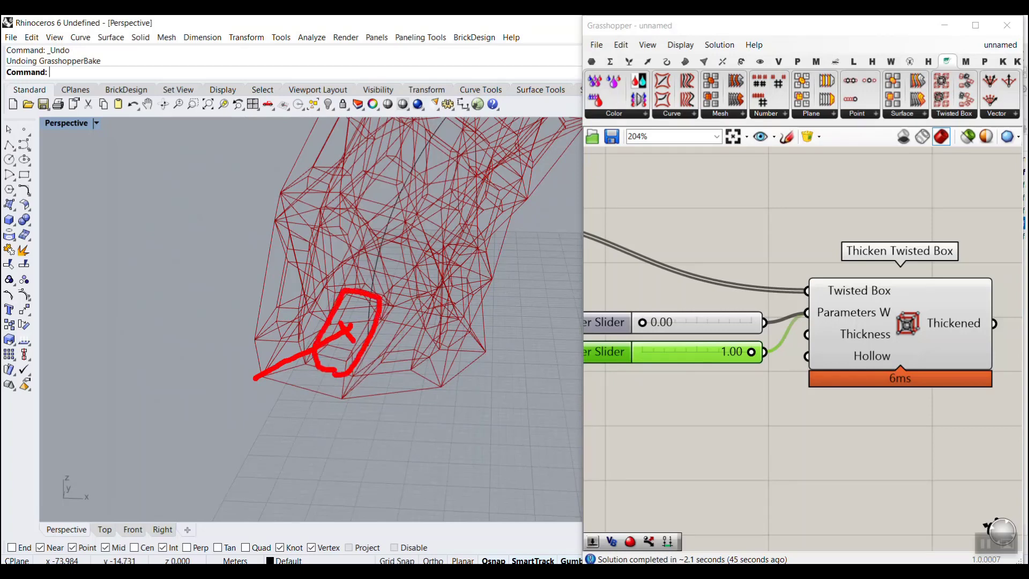
key("Escape")
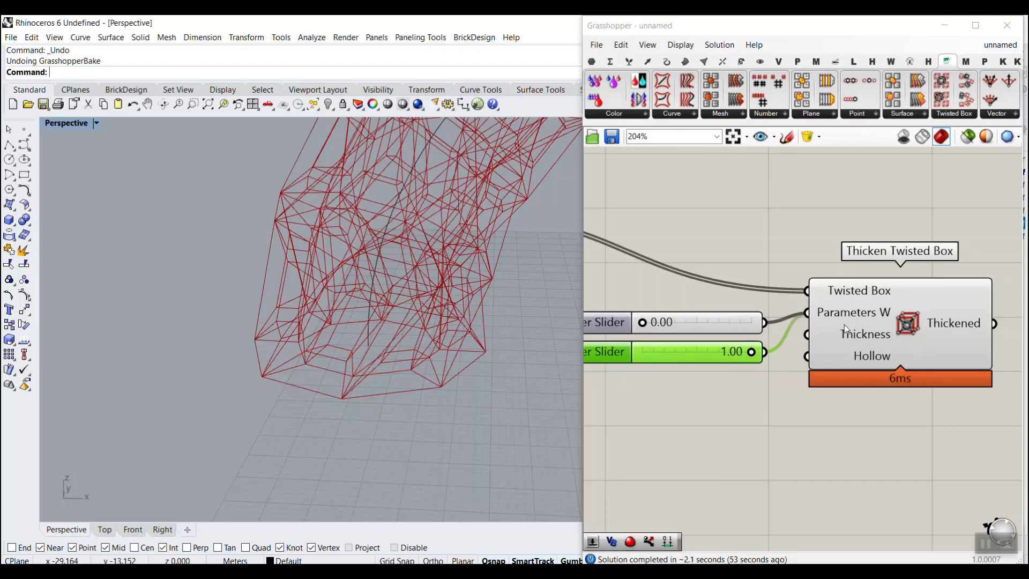
- Read the description of Thicken Twisted Box's Thickness input, create a number slider from 0.25 and connect it to Thickness
mouse_move(844, 327)
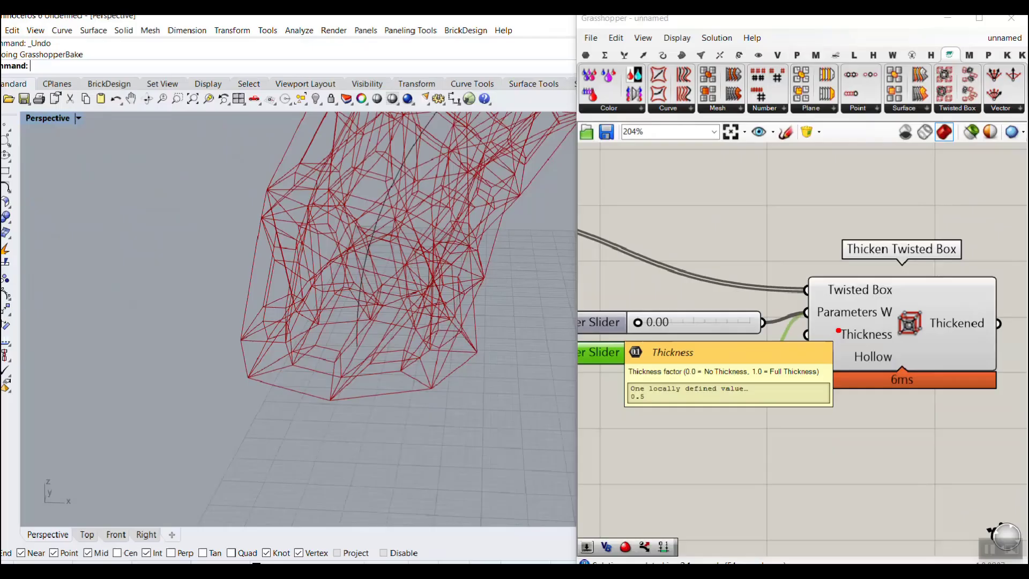
double_click(676, 419)
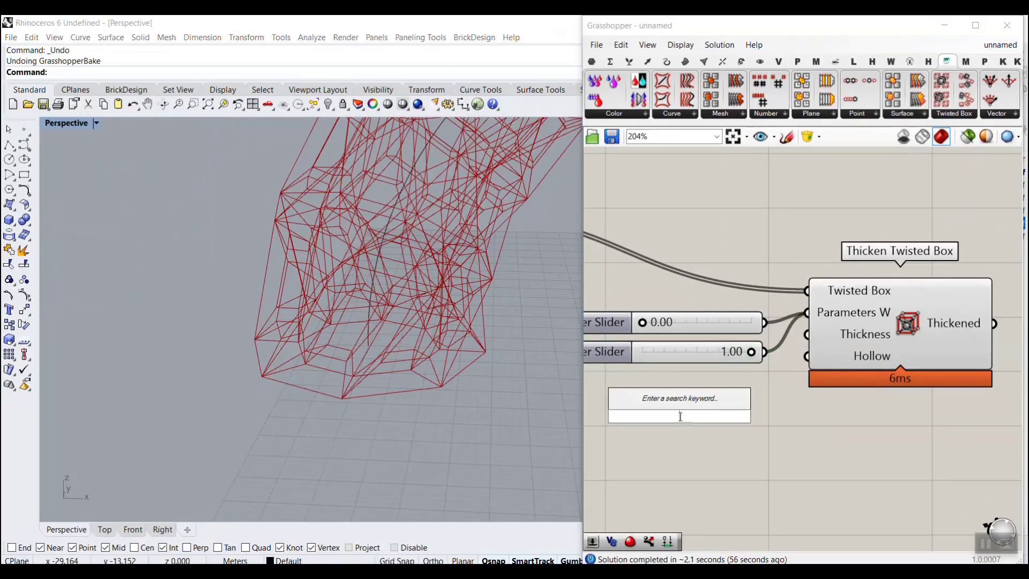
type("0.25")
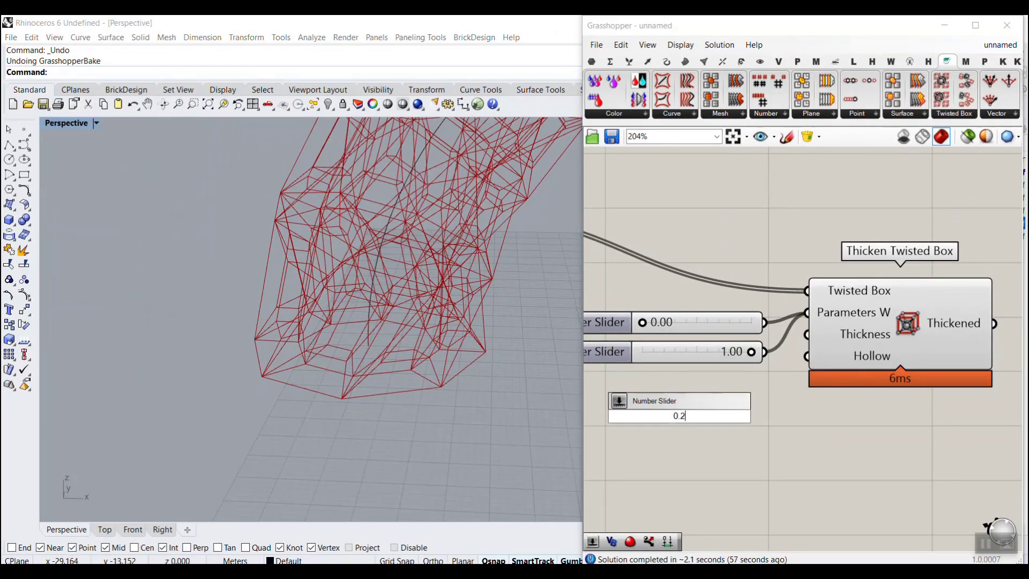
key("Return")
left_click_drag(792, 418, 803, 333)
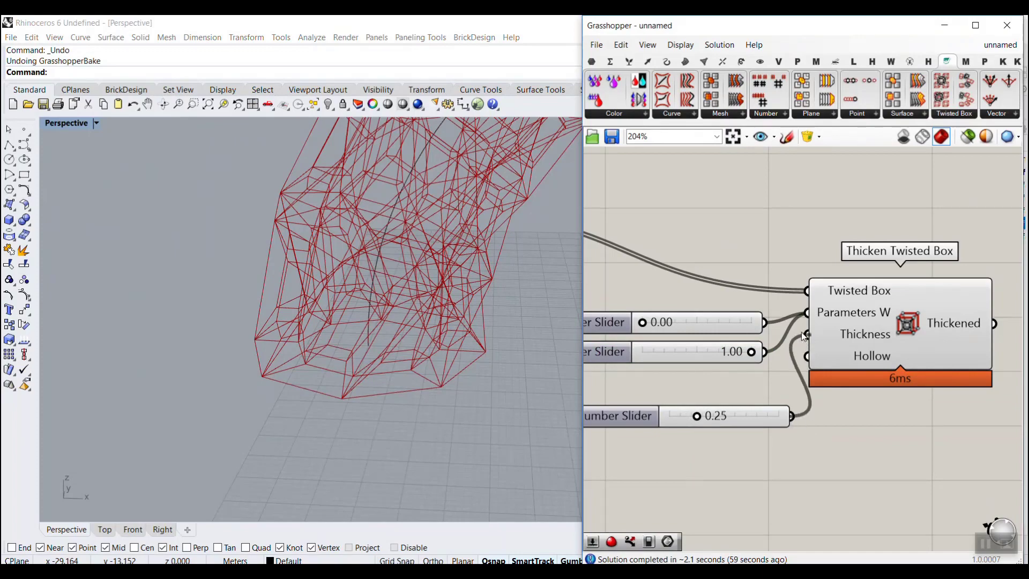
- Set the Thickness slider to 1.00 and compare the frame with the second Parameters W slider at 0.74 and 1.00
left_click_drag(697, 415, 796, 406)
right_click_drag(387, 310, 426, 369)
scroll(417, 365, "up", 4)
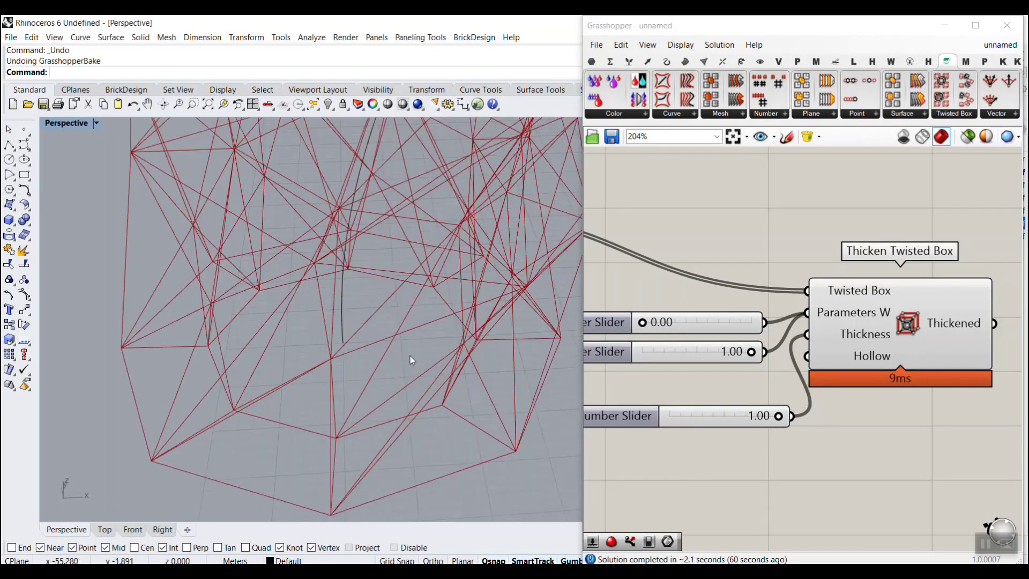
left_click_drag(751, 352, 723, 352)
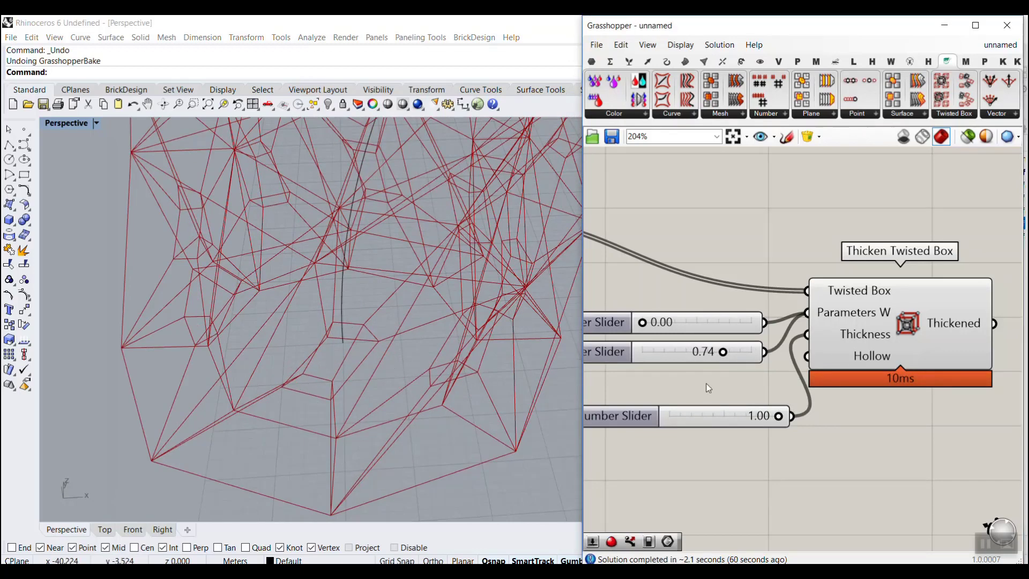
left_click_drag(723, 352, 785, 361)
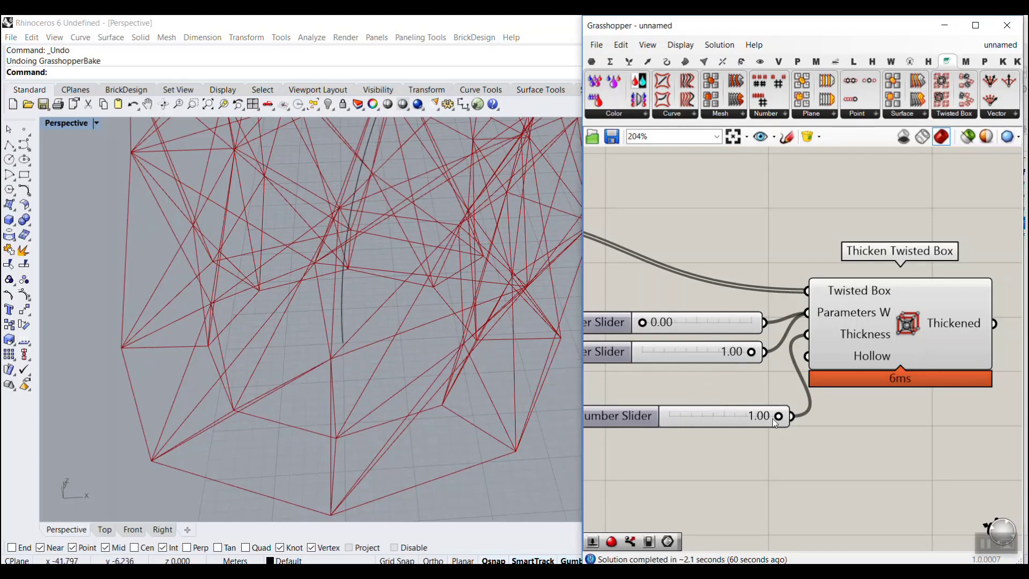
- Set the Thickness slider to 0.28, inspect the arch's foot, and place the slider directly beneath the Parameters W sliders
left_click_drag(779, 420, 702, 418)
scroll(295, 324, "down", 5)
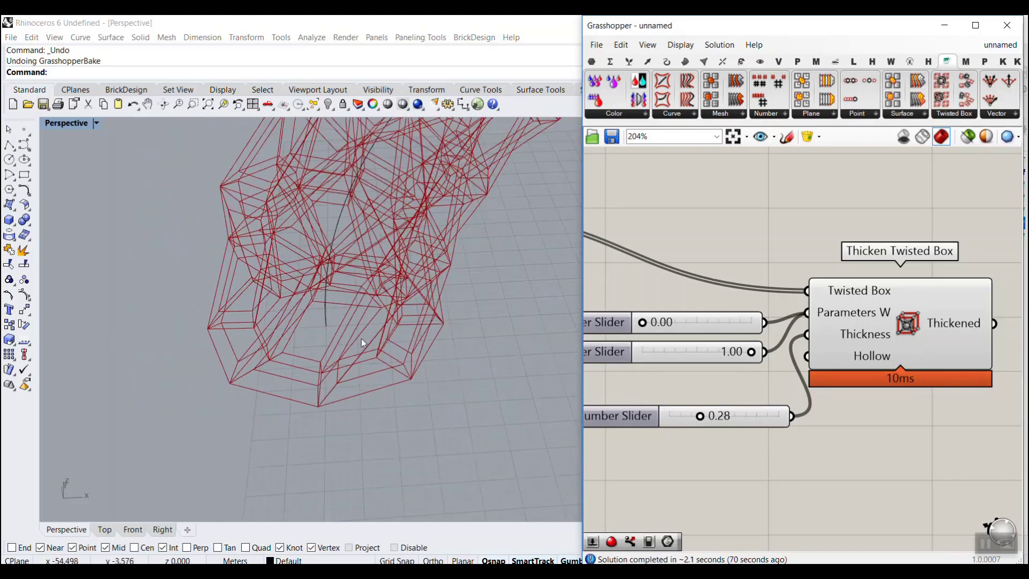
right_click_drag(362, 346, 352, 304)
left_click_drag(751, 425, 722, 384)
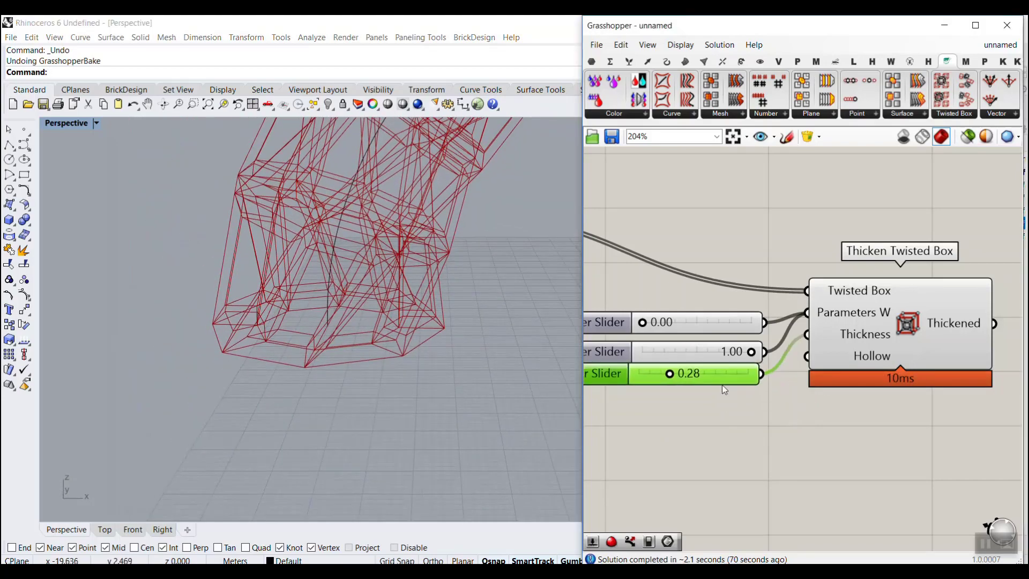
- Bake the thickened twisted boxes from the Thickened output into the Rhino model
right_click(959, 323)
left_click(943, 340)
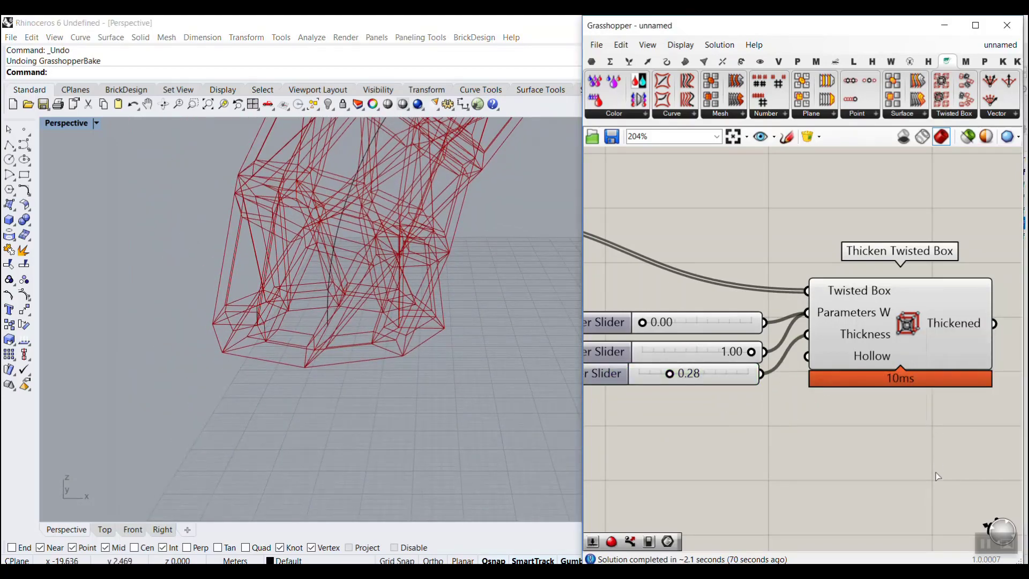
left_click(934, 466)
left_click(281, 326)
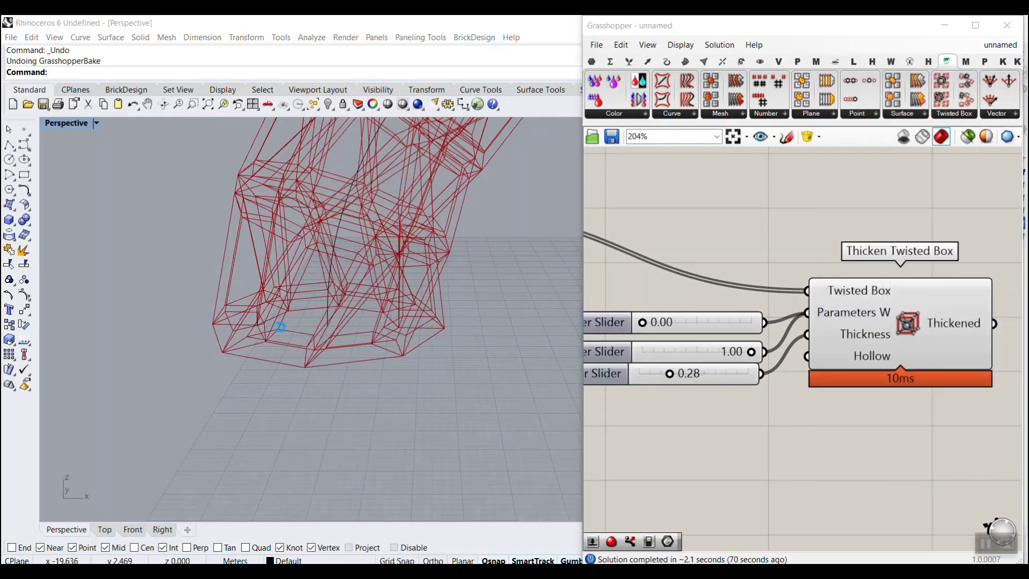
- Pull one outer panel away from the baked frame at the arch's foot to expose the layers behind it
scroll(295, 309, "up", 4)
mouse_move(306, 289)
left_mouse_down()
mouse_move(269, 354)
mouse_move(188, 358)
mouse_move(146, 342)
left_mouse_up()
scroll(323, 290, "down", 6)
left_click_drag(282, 299, 212, 298)
left_click(313, 372)
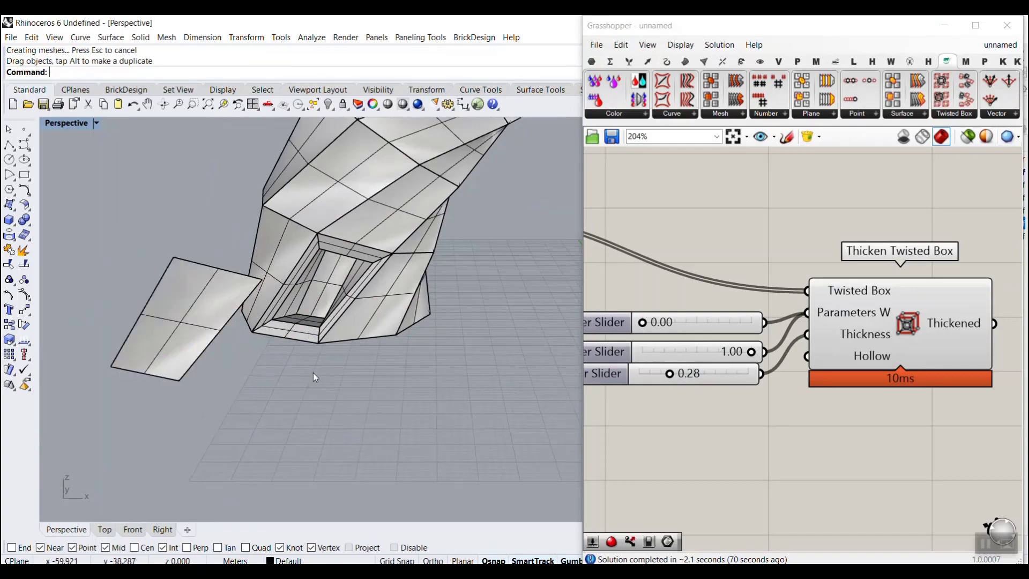
- Pull a framing piece out of the opening behind the removed panel and inspect how the baked pieces fit together
scroll(318, 343, "up", 7)
left_click_drag(330, 243, 477, 406)
left_click(300, 367)
scroll(301, 368, "down", 7)
right_click_drag(338, 305, 317, 316)
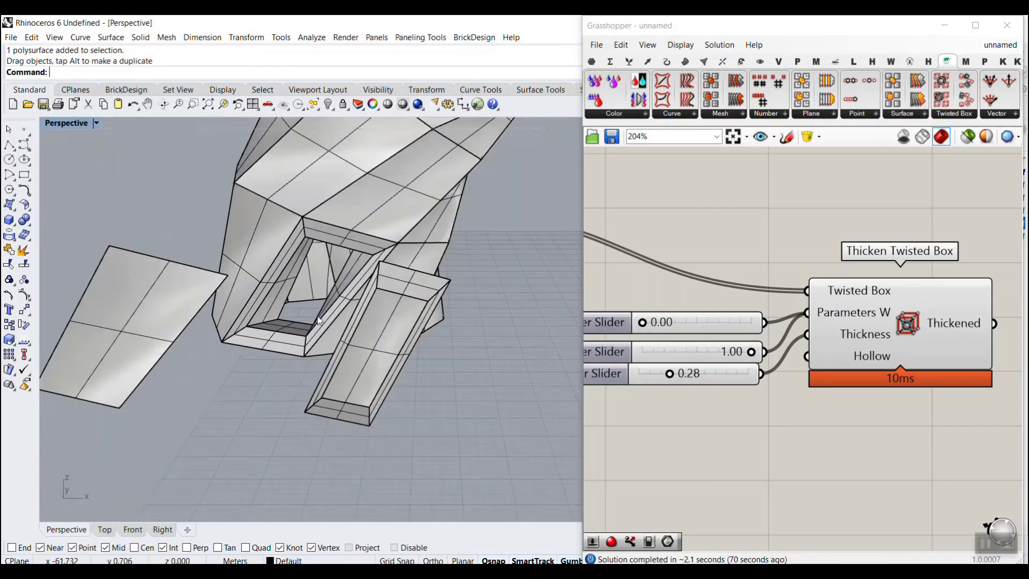
scroll(299, 252, "up", 6)
scroll(350, 300, "down", 7)
- Undo the moves of the pulled-out pieces and the bake
left_click(354, 347)
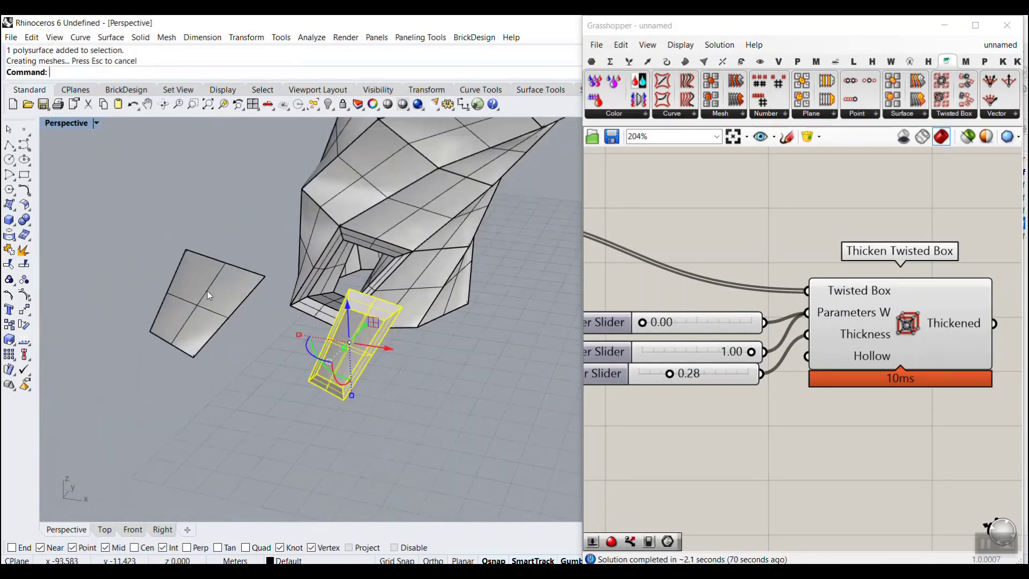
left_click(207, 290)
left_click(359, 355)
key("ctrl+z")
key("ctrl+z")
key("ctrl+z")
key("ctrl+z")
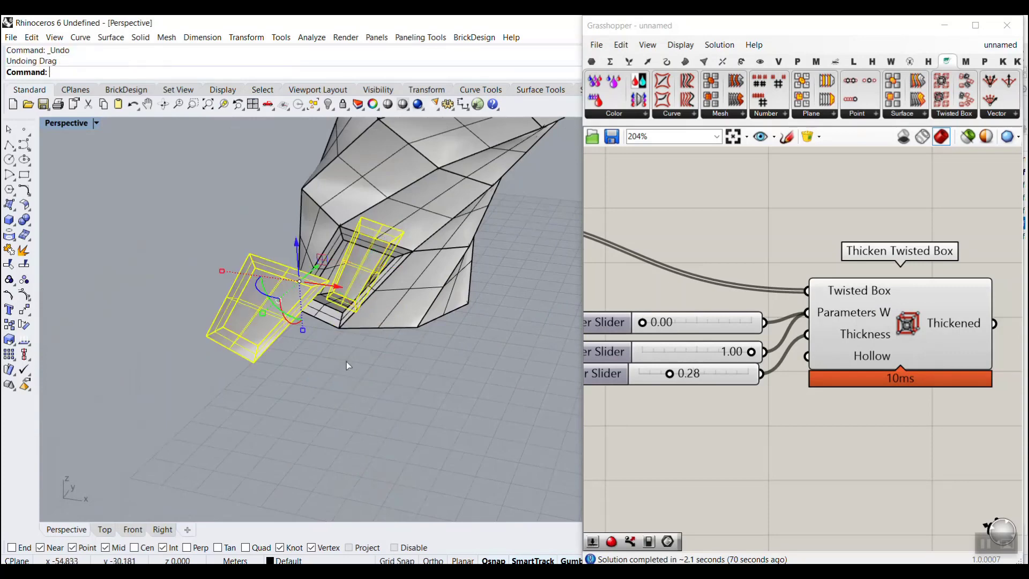
scroll(343, 320, "up", 7)
right_click_drag(343, 322, 392, 265)
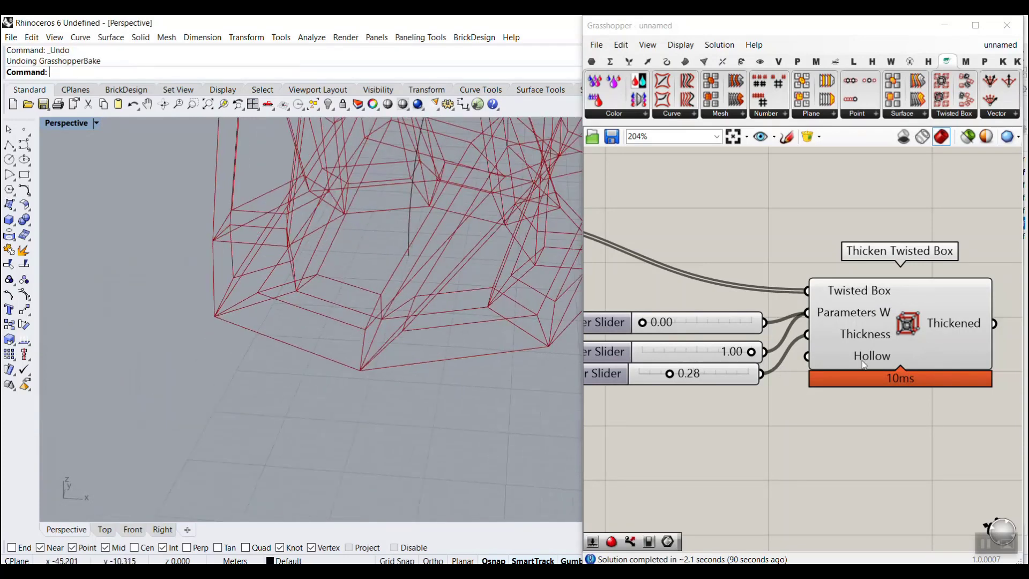
- Read the Hollow input's description, add a Boolean Toggle connected to Hollow and set it to True
mouse_move(862, 356)
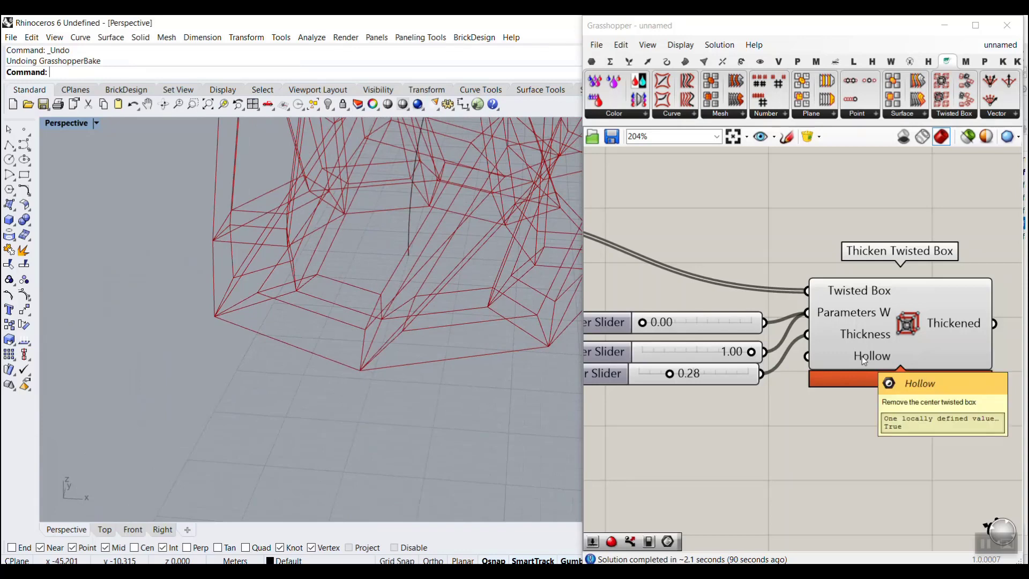
double_click(745, 422)
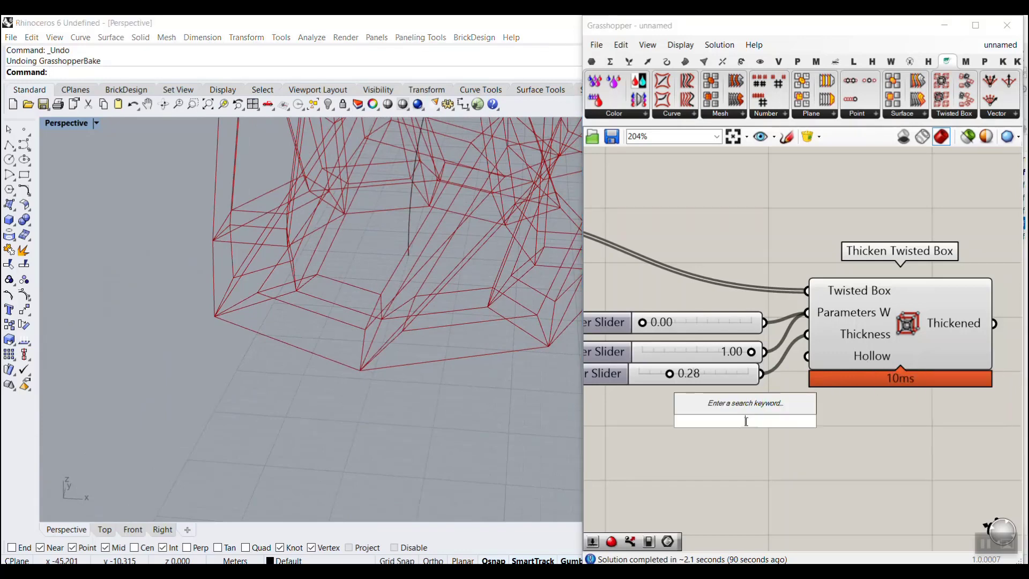
type("tog")
key("Return")
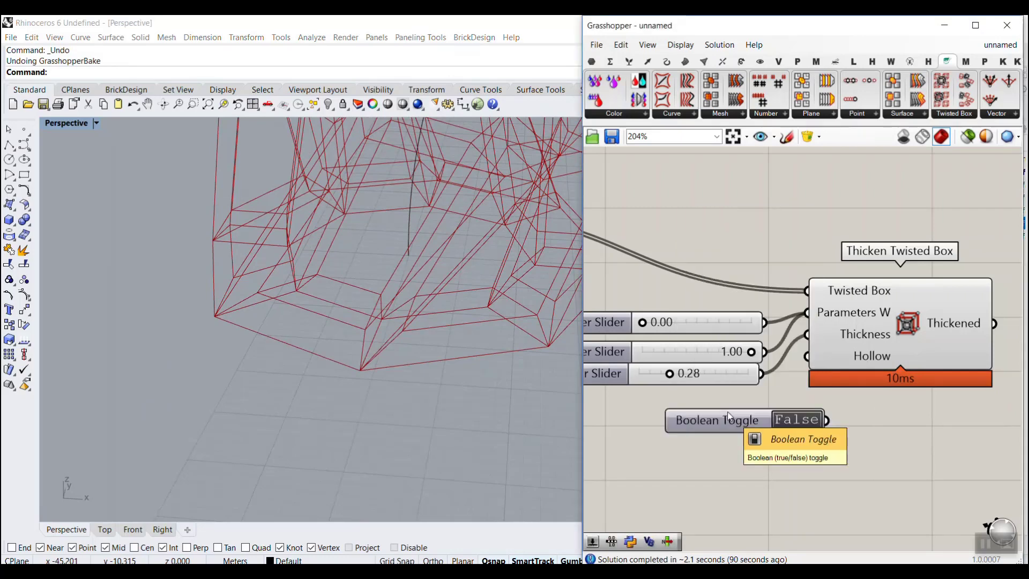
left_click_drag(826, 420, 812, 367)
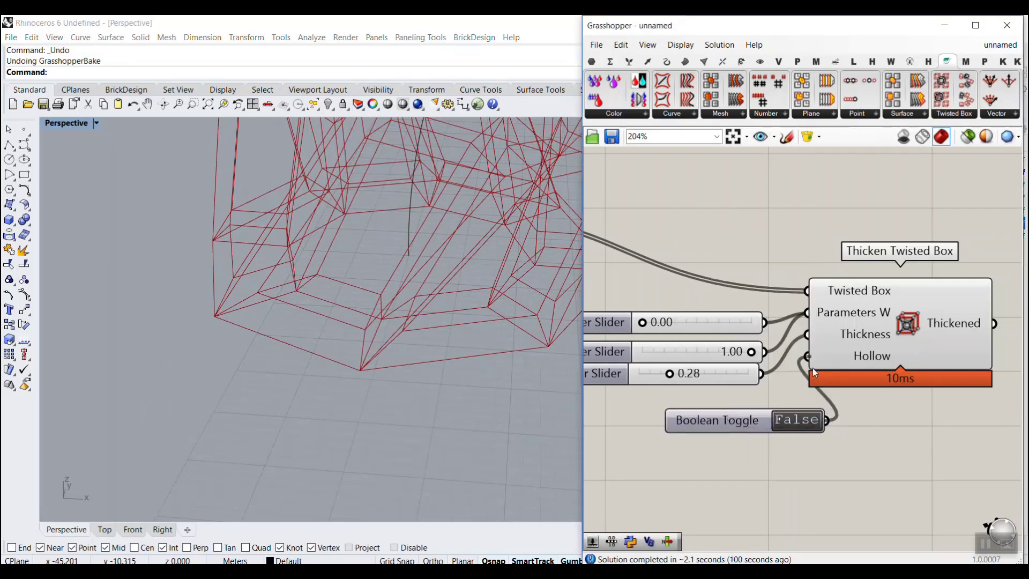
double_click(783, 423)
- Bake the Thickened output with Hollow set to True and pull an outer panel away to inspect the opening behind it
right_click(945, 324)
left_click(956, 346)
left_click(938, 471)
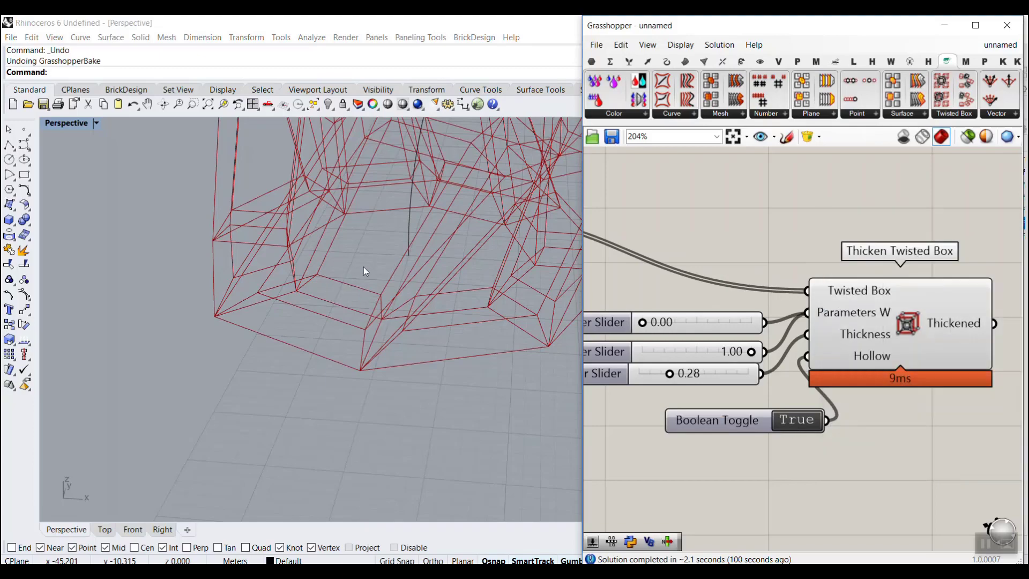
left_click_drag(364, 267, 234, 365)
right_click_drag(459, 220, 334, 278)
scroll(262, 288, "up", 3)
left_click(262, 287)
scroll(253, 317, "down", 5)
scroll(373, 336, "down", 4)
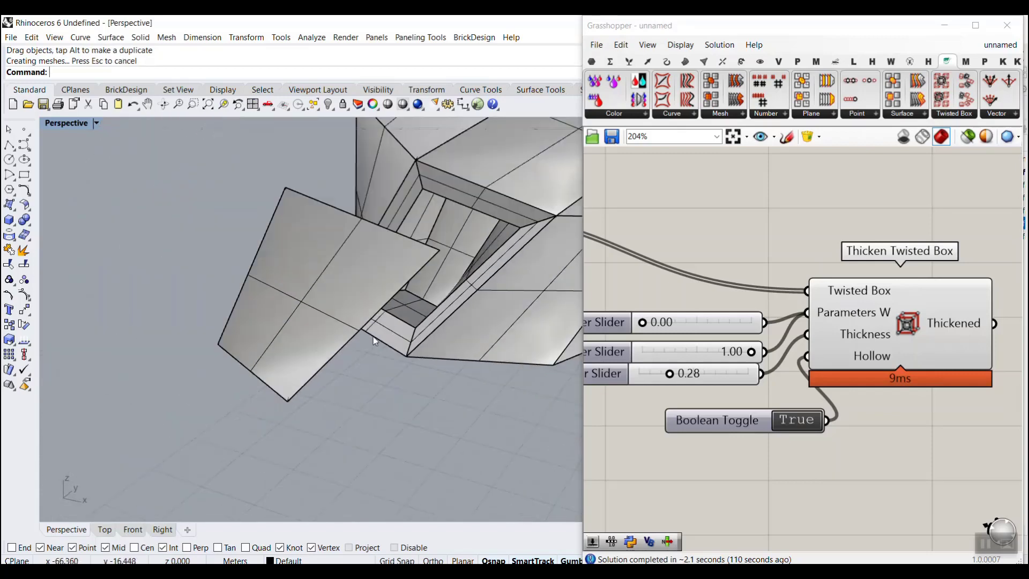
- Undo the panel move and the bake, and delete the Boolean Toggle connected to Hollow
key("ctrl+z")
key("ctrl+z")
left_click(756, 413)
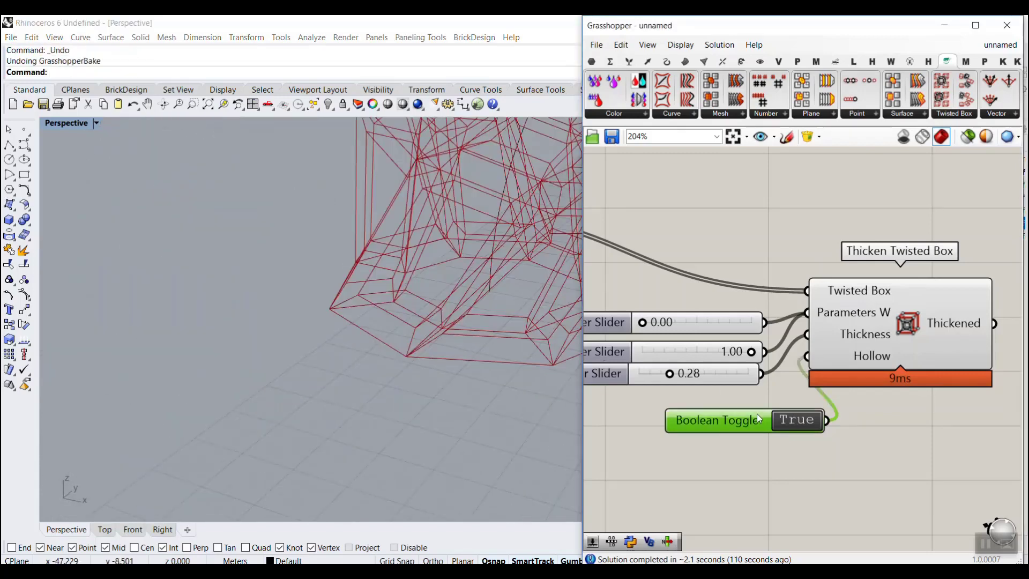
key("Delete")
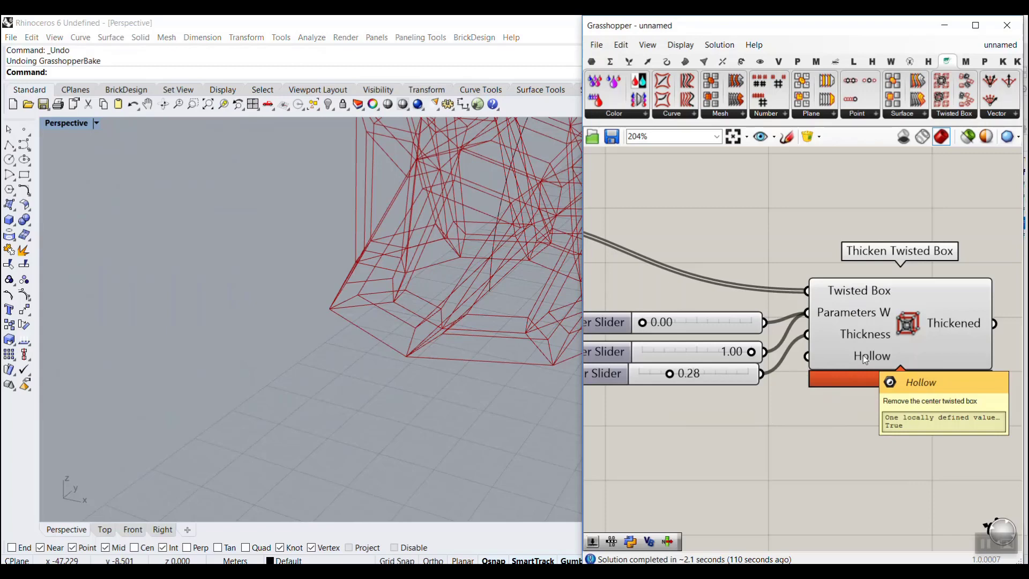
- Add a List Item component and connect Thicken Twisted Box's Thickened output to its List input
right_click_drag(930, 324, 727, 348)
left_click(714, 346)
right_click_drag(440, 346, 272, 369, "shift")
left_click(846, 342)
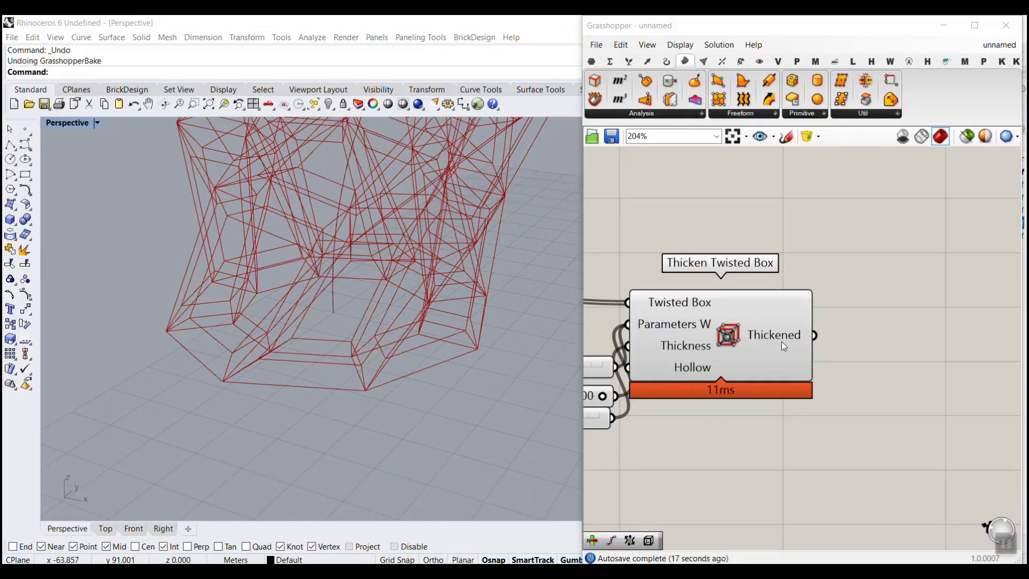
mouse_move(784, 333)
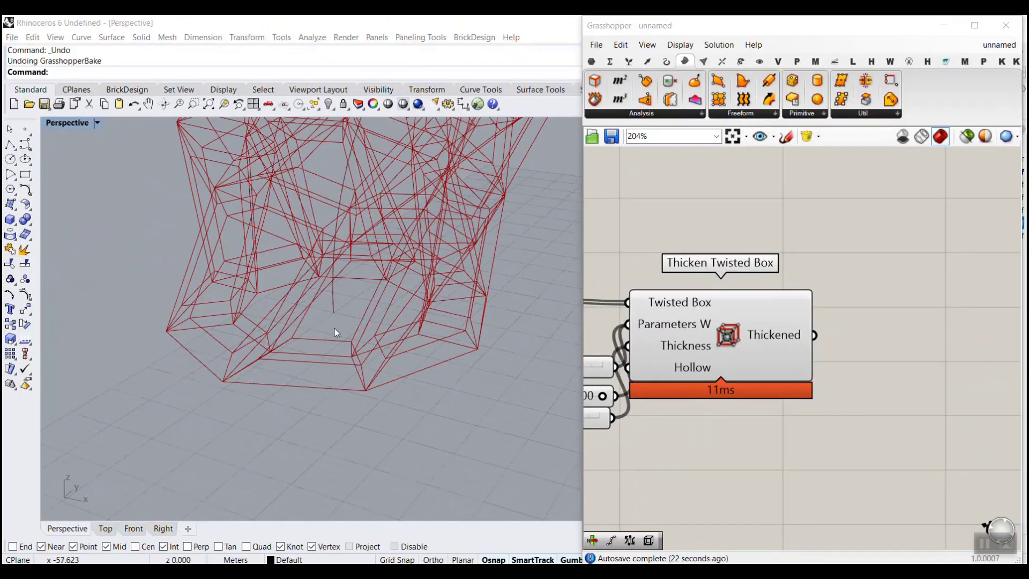
left_click(628, 61)
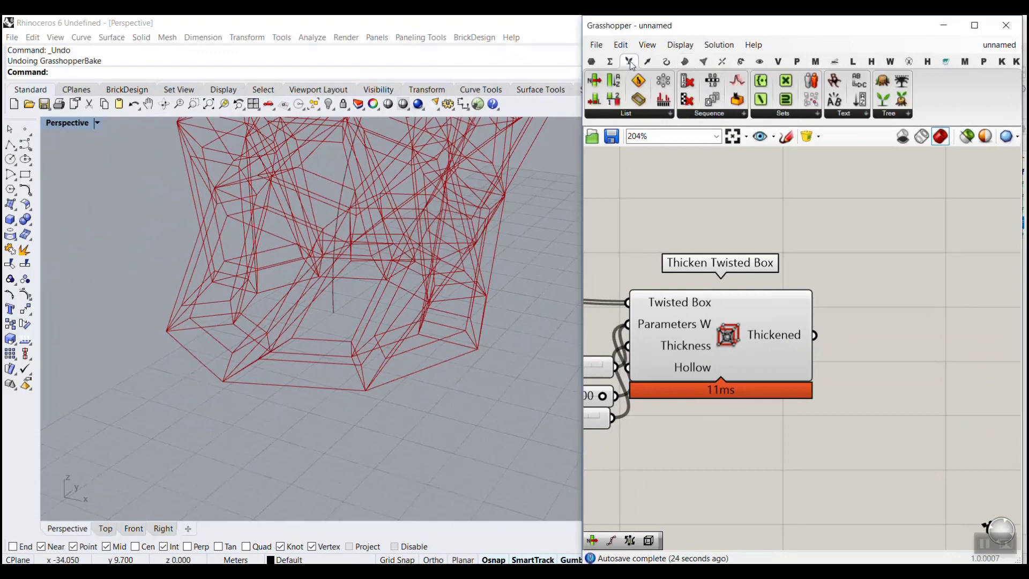
left_click_drag(594, 80, 921, 332)
left_click_drag(813, 334, 892, 369)
- Examine the twisted boxes that List Item picks near the arch's foot, and delete the List Item component
scroll(354, 345, "down", 7)
right_click_drag(354, 345, 339, 269)
scroll(338, 268, "up", 7)
right_click_drag(443, 274, 422, 335)
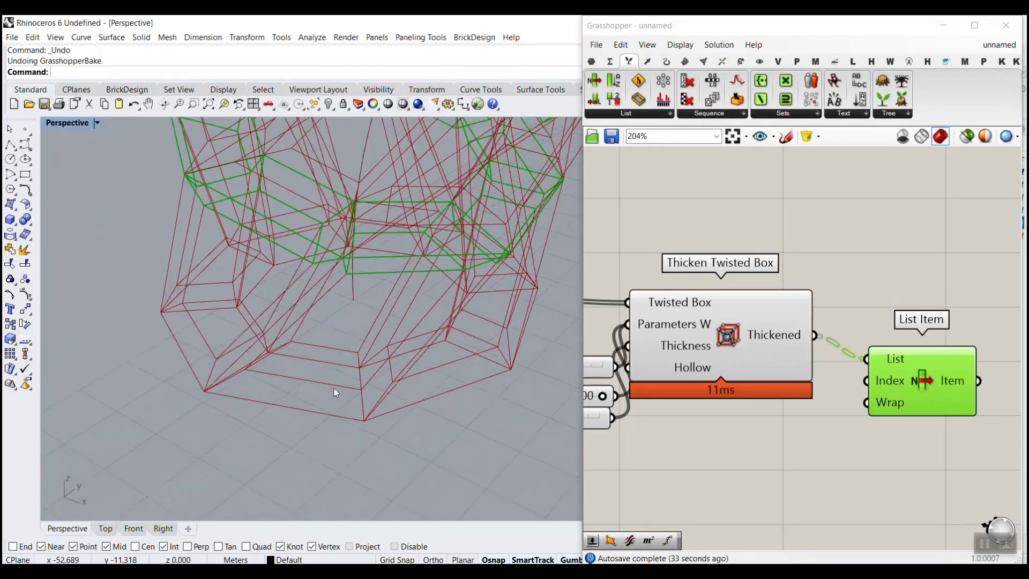
right_click_drag(334, 393, 395, 307)
scroll(395, 307, "up", 3)
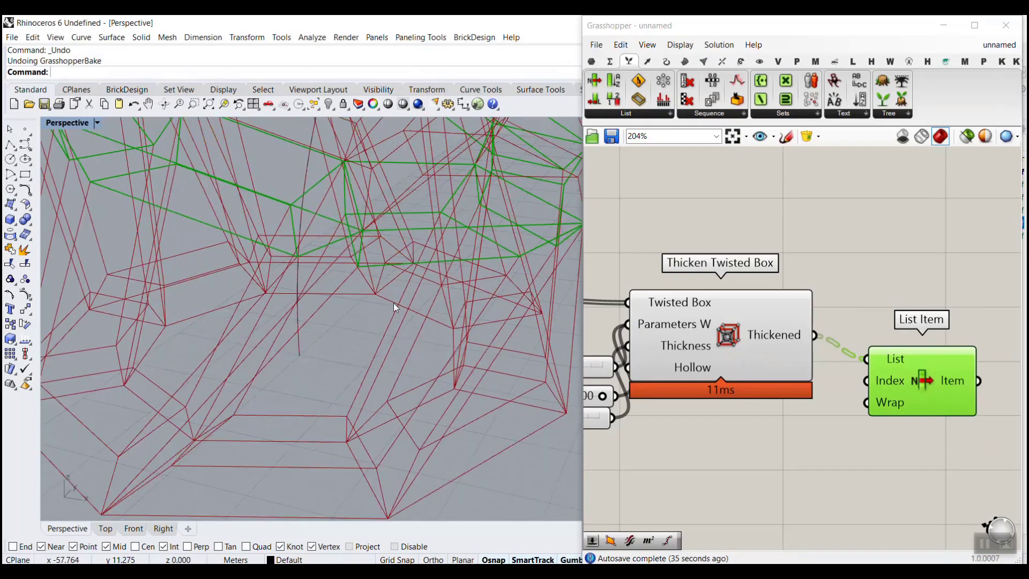
right_click_drag(890, 356, 807, 336)
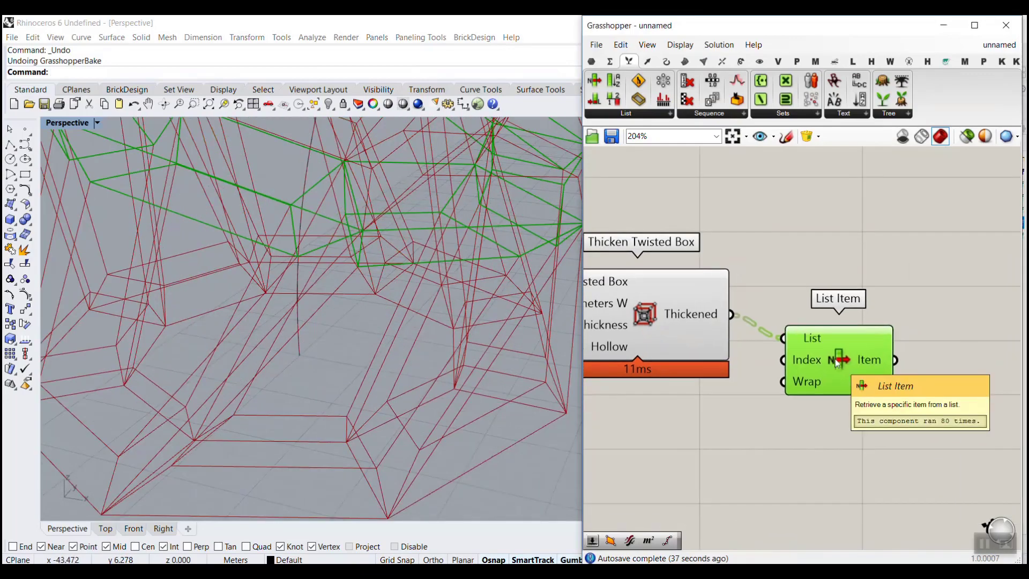
key("Delete")
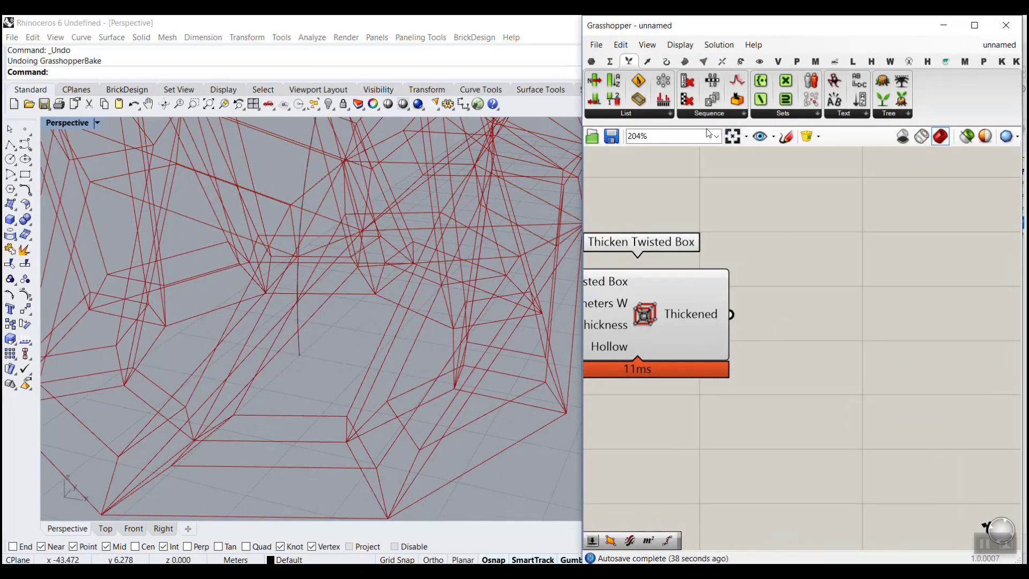
- Try connecting the Thickened output directly to a Volume component's Geometry input, and delete the Volume component
left_click(684, 61)
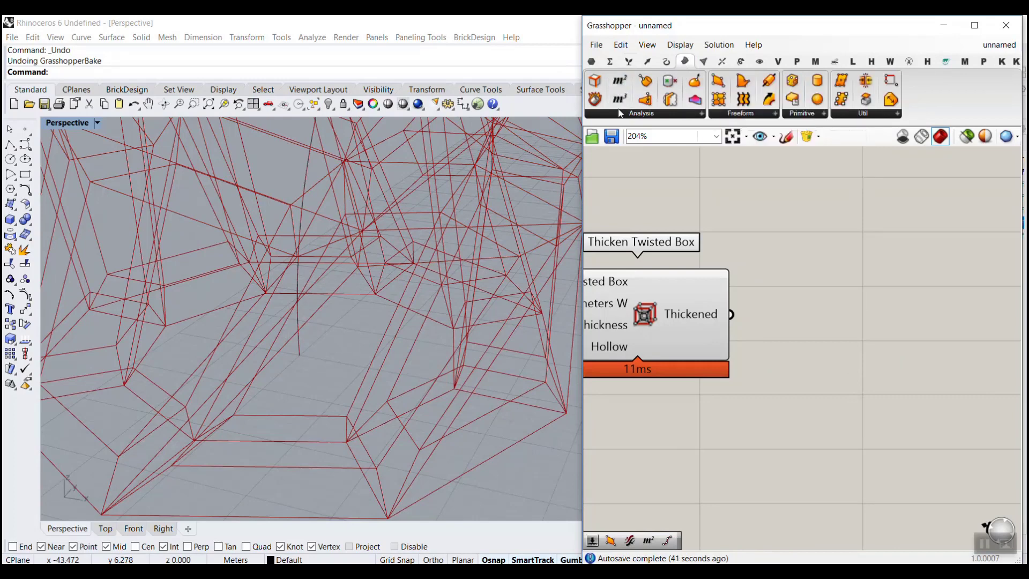
left_click_drag(619, 99, 861, 369)
left_click_drag(731, 314, 781, 370)
key("Delete")
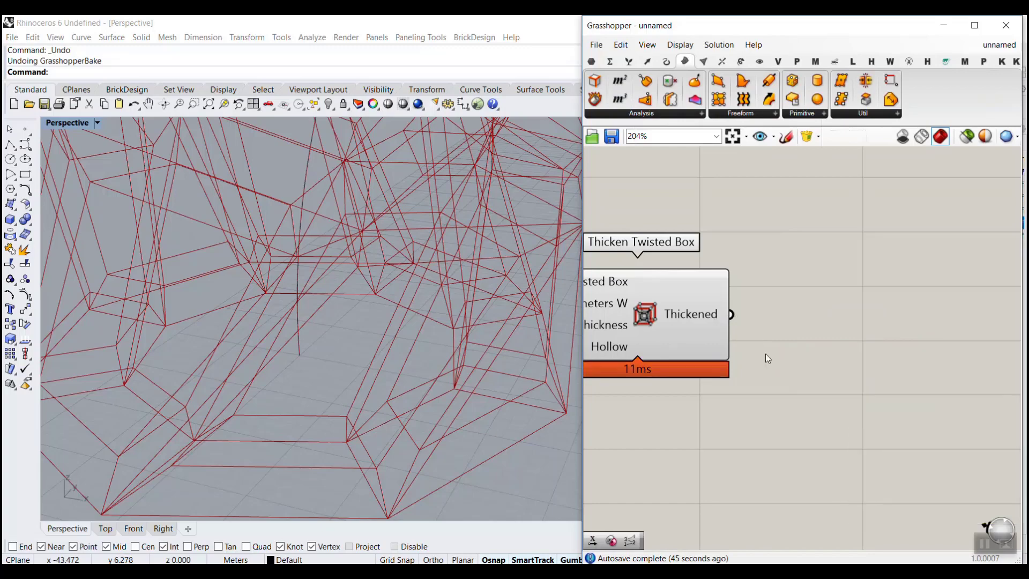
- Add a Brep parameter, connect the Thickened output to it and inspect the resulting solid preview
left_click(669, 317)
right_click_drag(375, 348, 230, 421)
left_click(591, 61)
left_click_drag(701, 99, 806, 313)
left_click_drag(729, 319, 790, 346)
left_click(849, 299)
right_click_drag(856, 289, 825, 283)
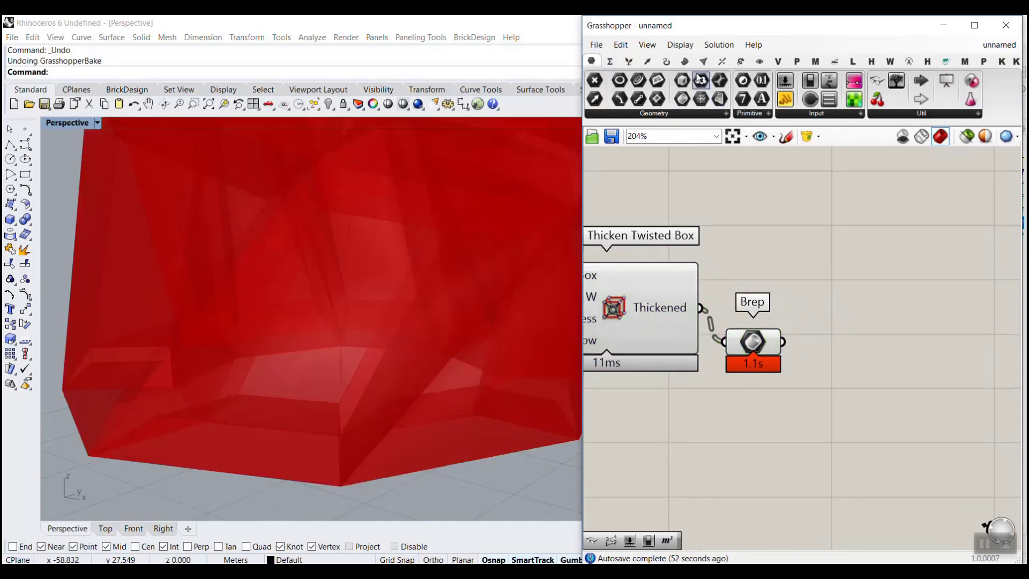
- Add a Volume component and connect the Brep parameter's output to its Geometry input
left_click(684, 61)
left_click_drag(620, 98, 909, 394)
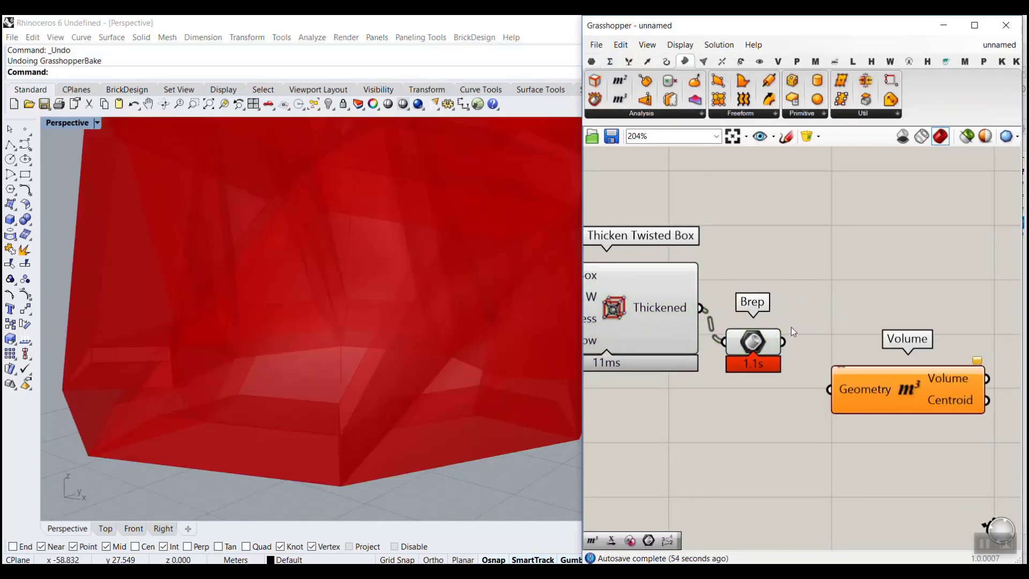
left_click_drag(783, 342, 822, 384)
right_click_drag(893, 357, 774, 350)
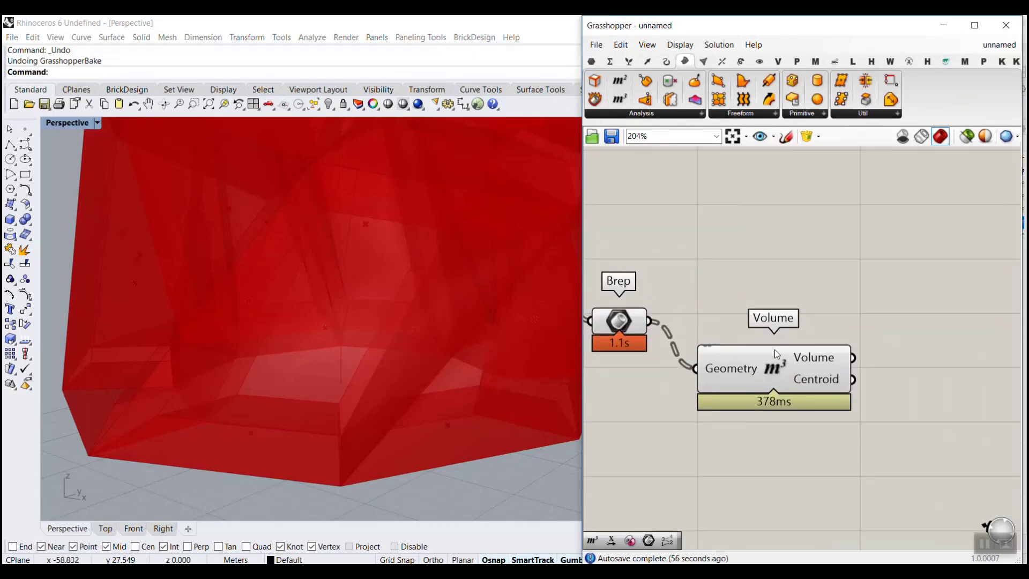
right_click_drag(895, 354, 847, 333)
- Add a Point List component and connect Volume's Centroid output to its Points input
left_click(759, 61)
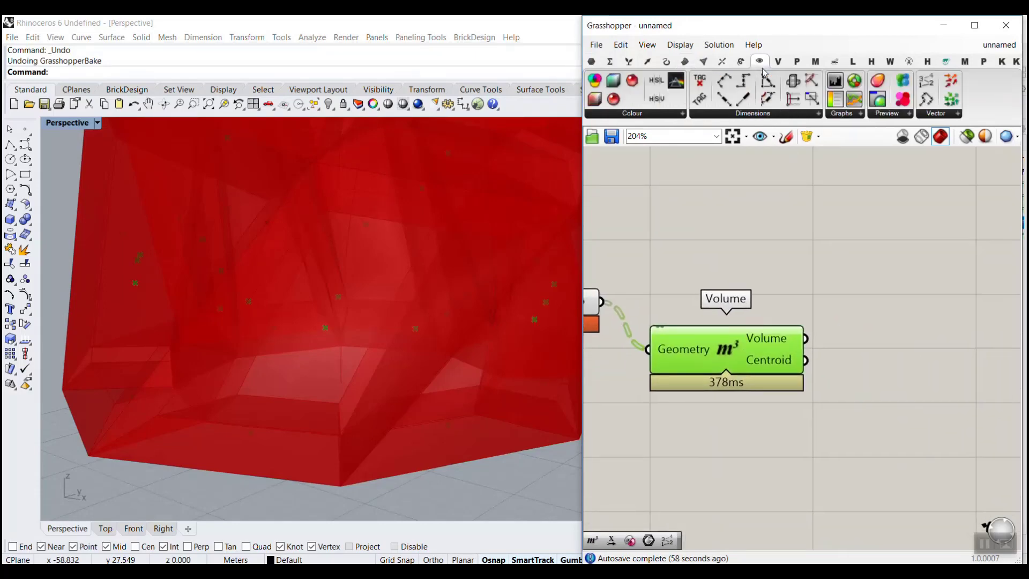
left_click(927, 83)
left_click(883, 338)
left_click_drag(806, 363, 891, 378)
- Check the data structure of the Thickened output, and bake the Point List's index labels with the default attributes
right_click_drag(662, 297, 848, 354)
mouse_move(659, 327)
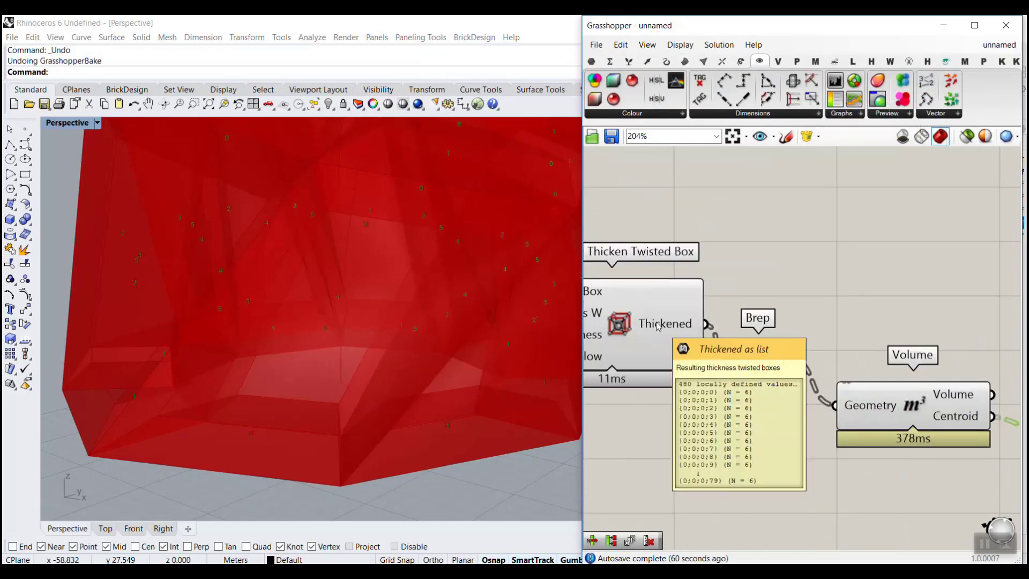
left_click(748, 355)
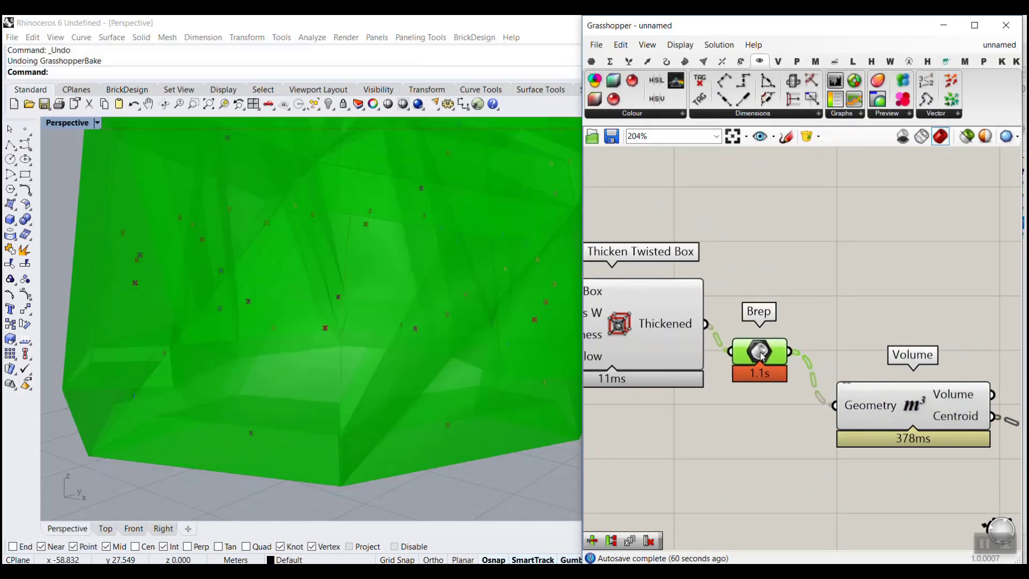
scroll(790, 350, "down", 3)
right_click_drag(882, 383, 766, 328)
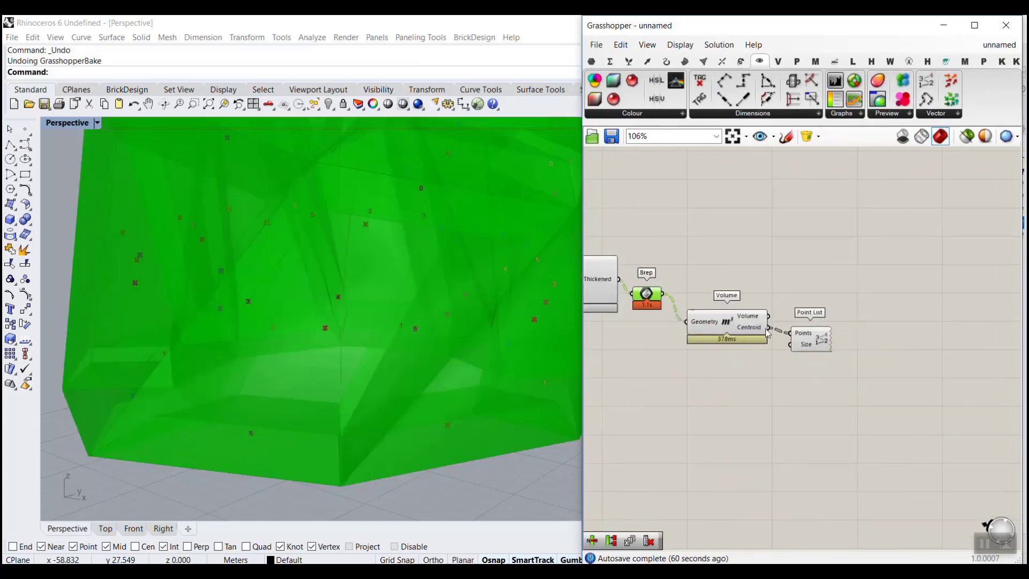
right_click(831, 343)
left_click(848, 391)
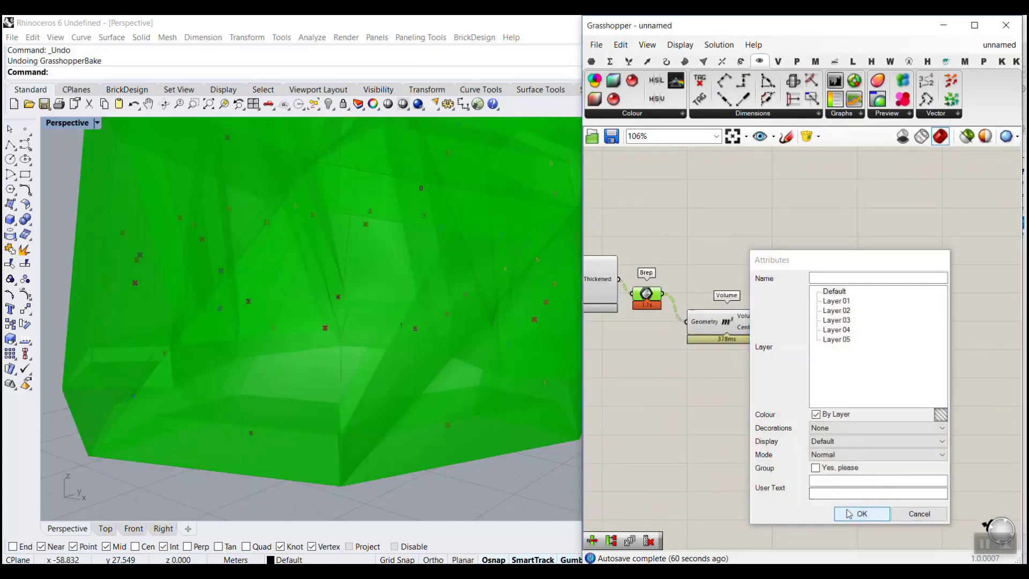
left_click(848, 513)
- Examine the numbered labels near the arch's foot to identify which list index belongs to each side of a thickened box
right_click_drag(339, 230, 324, 270)
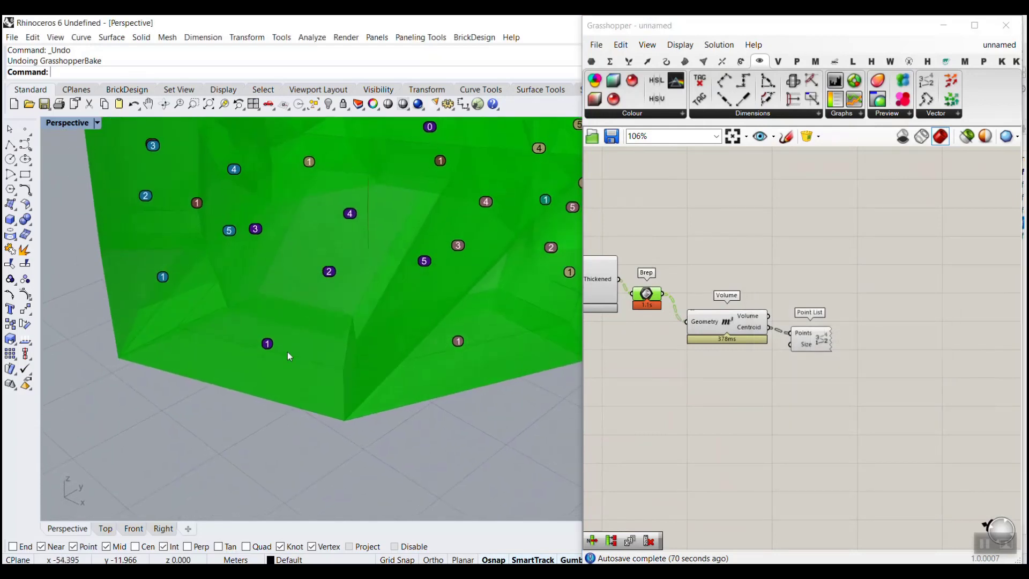
scroll(289, 356, "up", 2)
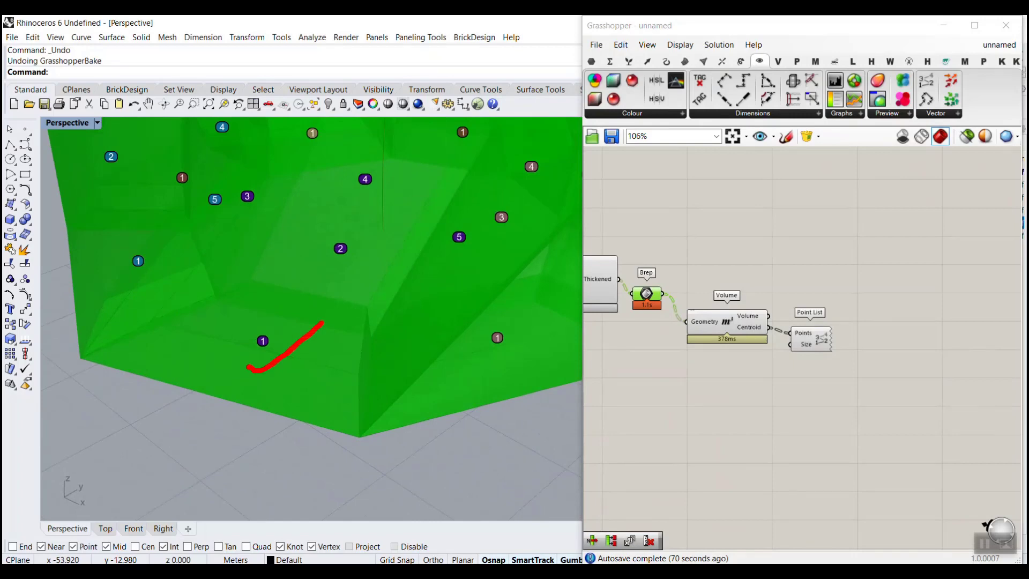
left_click_drag(287, 346, 279, 324)
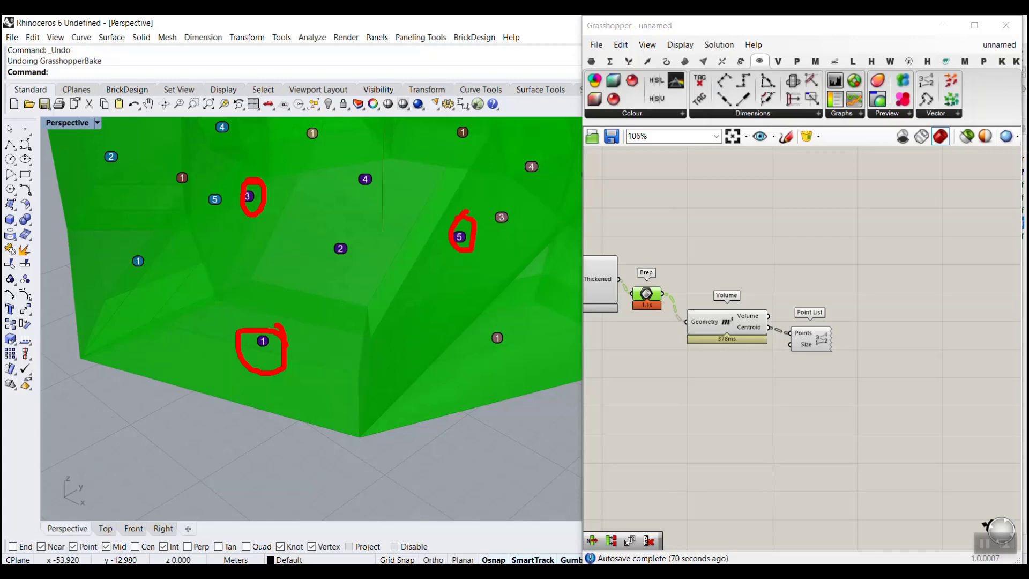
scroll(294, 356, "down", 5)
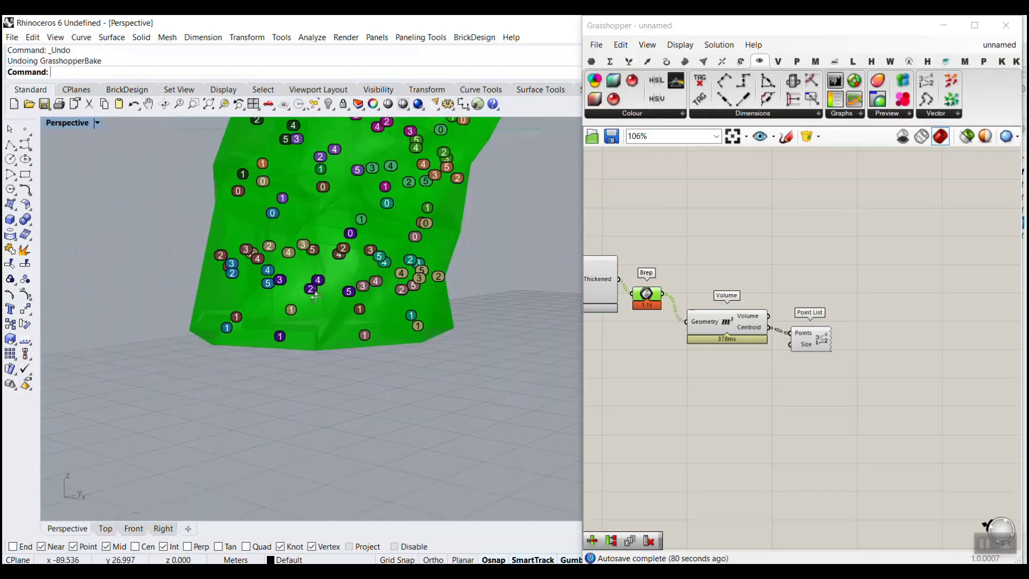
scroll(349, 242, "up", 5)
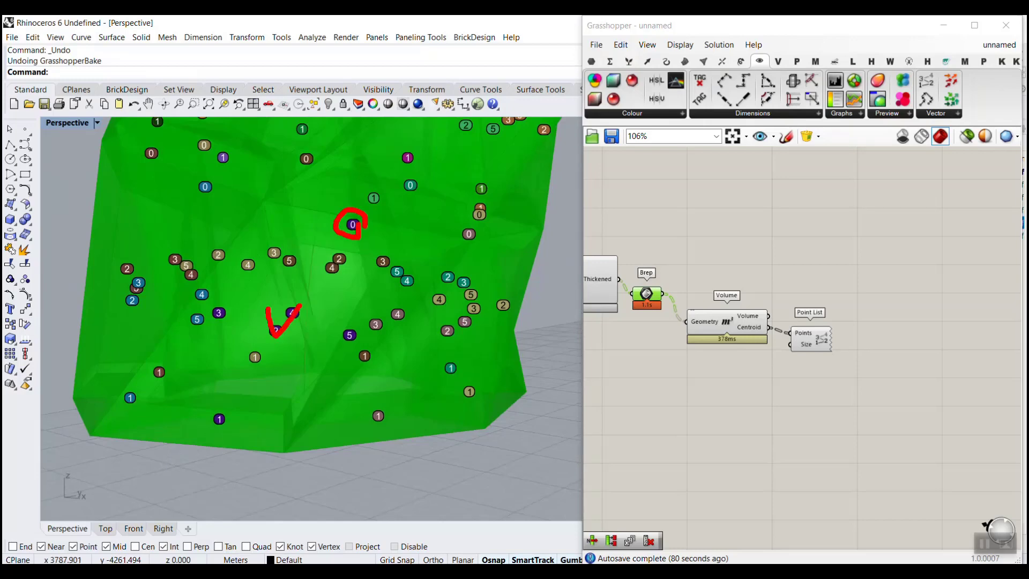
scroll(358, 251, "down", 2)
right_click_drag(298, 318, 264, 363)
scroll(289, 291, "up", 2)
left_click_drag(358, 219, 372, 221)
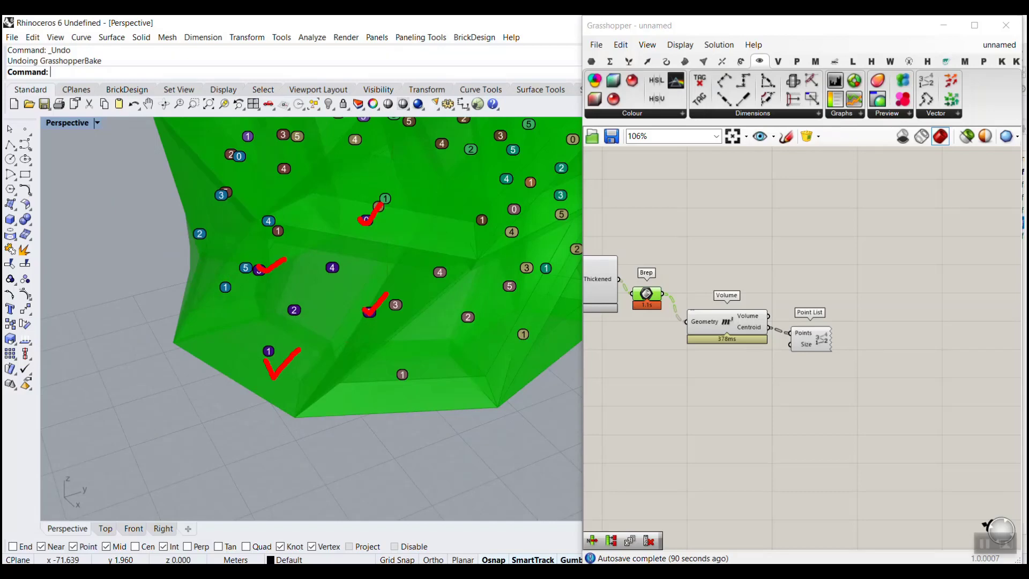
- Delete the Brep, Volume and Point List components connected after Thicken Twisted Box
key("Escape")
left_click(822, 371)
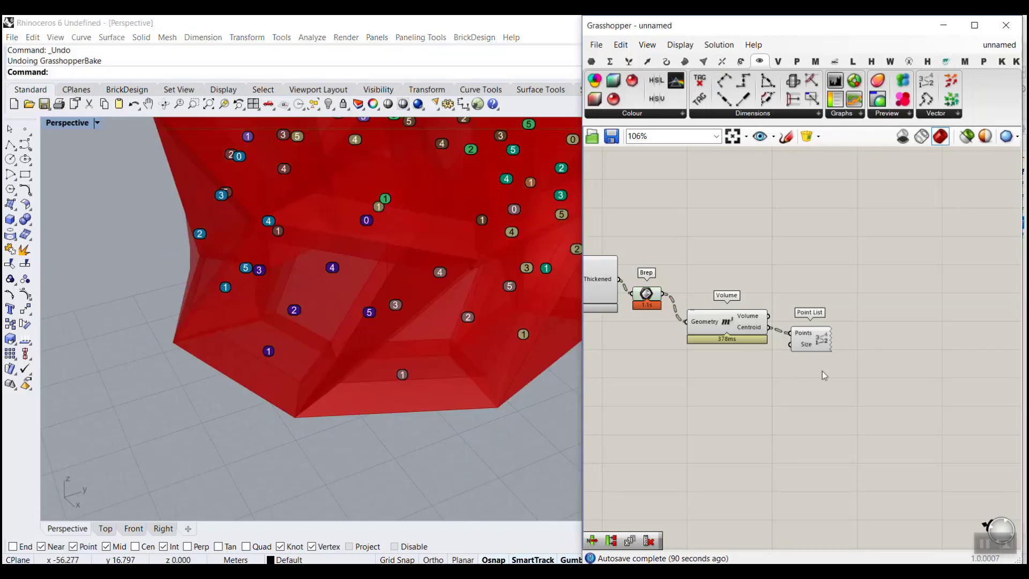
left_click_drag(822, 371, 638, 280)
key("Delete")
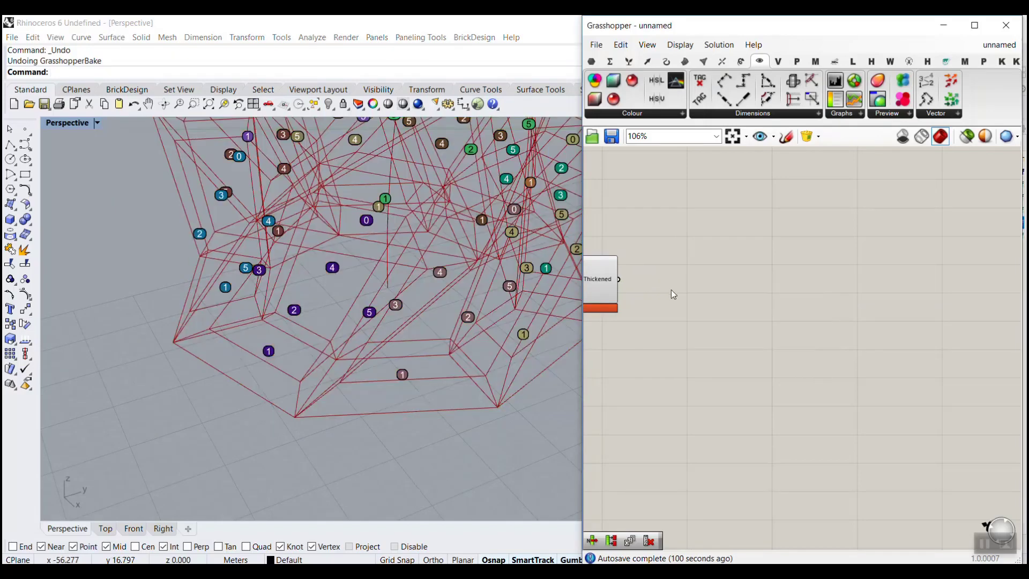
- Add a List Item component beside Thicken Twisted Box and connect the Thickened output to its List input
left_click(628, 61)
left_click_drag(593, 80, 694, 315)
scroll(623, 285, "up", 4)
left_click_drag(613, 280, 703, 332)
right_click_drag(698, 382, 806, 390)
left_click_drag(862, 371, 821, 375)
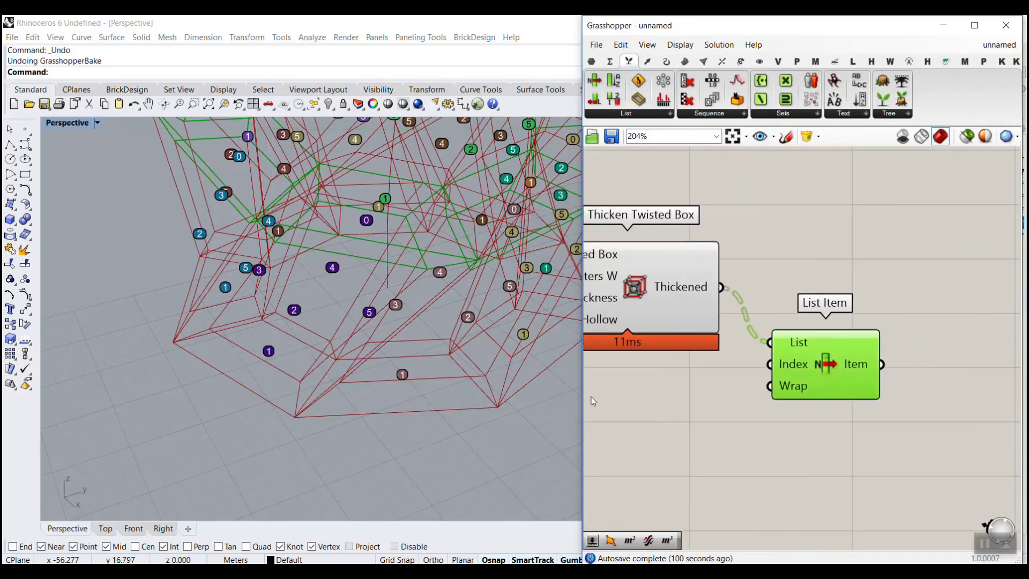
- Set multiple integers on List Item's Index input, starting with 0, 1 and 3, and commit them
right_click(796, 368)
mouse_move(851, 480)
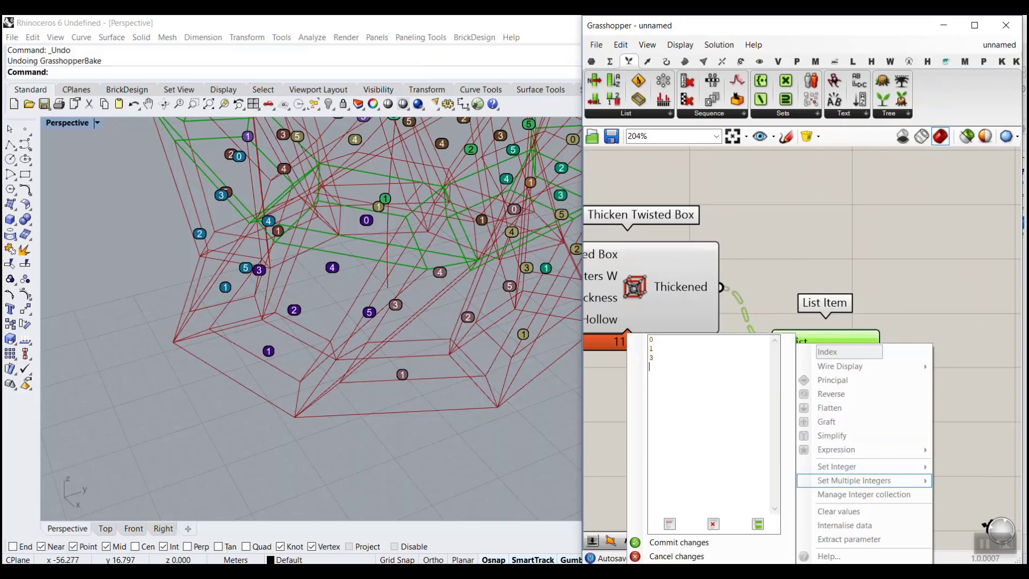
left_click(679, 543)
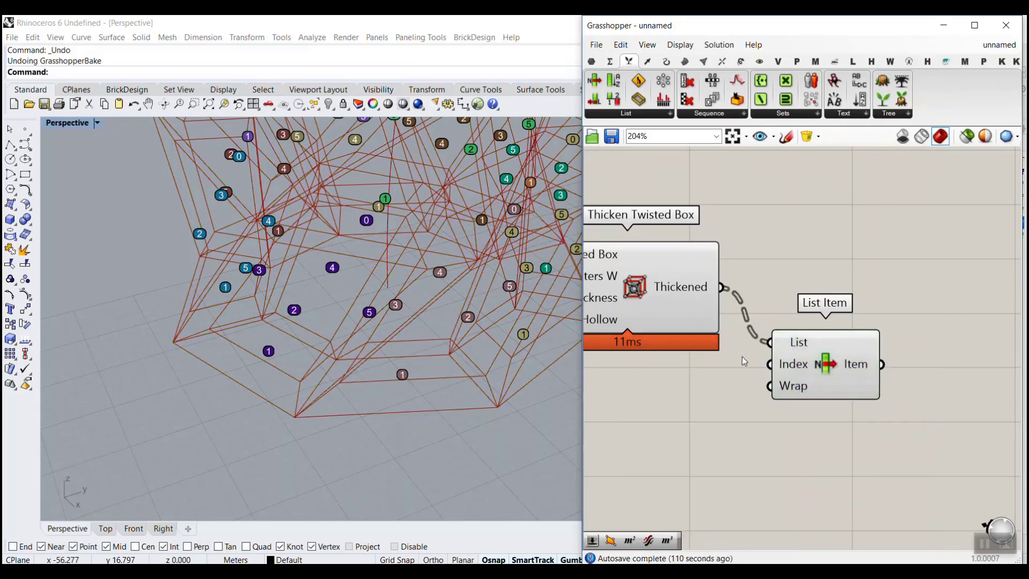
- Undo the bake of the numbered index labels in Rhino
scroll(729, 351, "down", 4)
right_click_drag(729, 351, 768, 351)
left_click(445, 427)
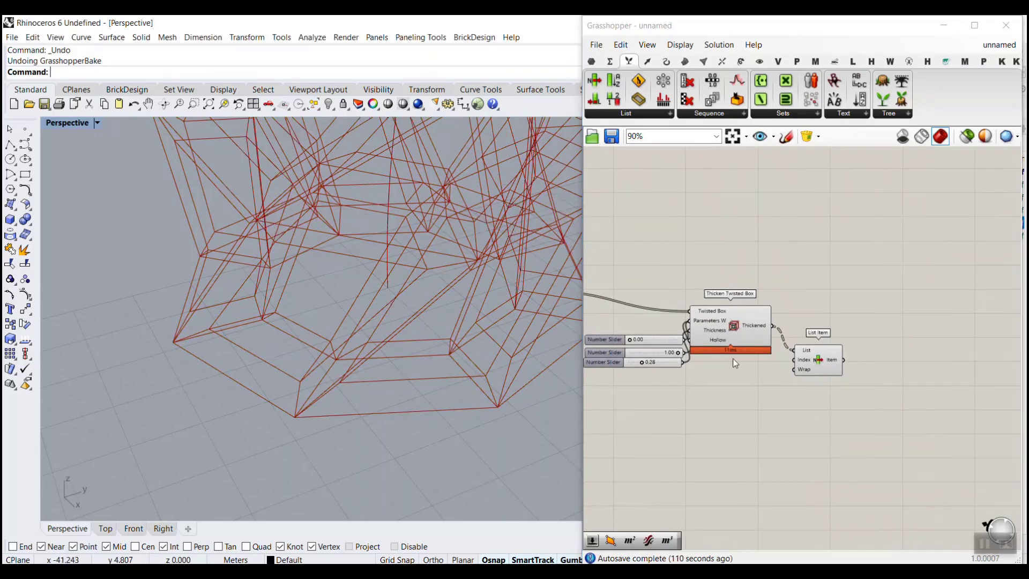
- Turn off the preview of Thicken Twisted Box and its number sliders
scroll(744, 293, "down", 1)
left_click_drag(747, 291, 662, 352)
right_click(729, 241)
left_click(746, 260)
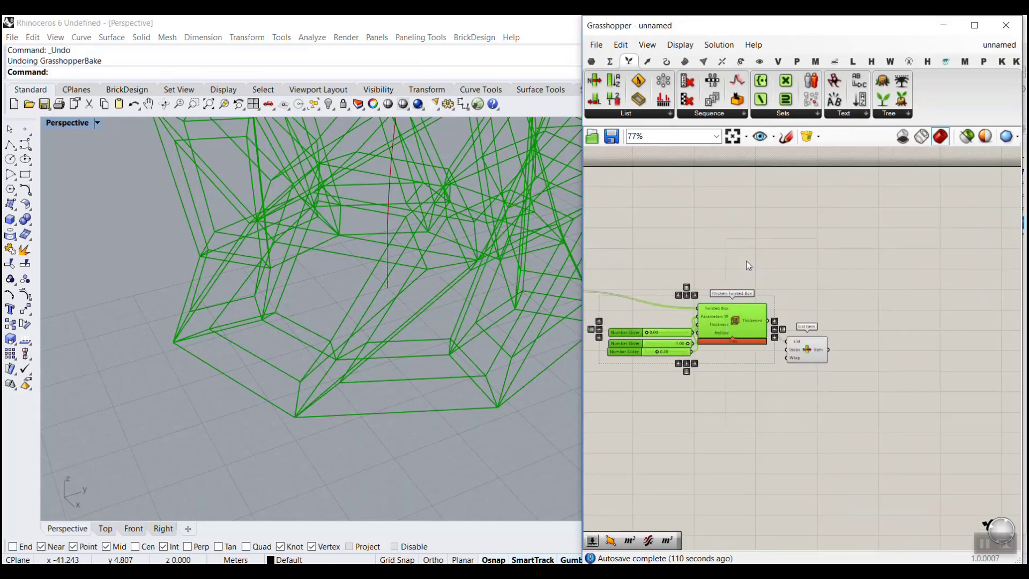
left_click(795, 282)
- Turn off the preview of the List Item component
right_click_drag(799, 283, 680, 268)
scroll(670, 320, "up", 4)
scroll(672, 321, "down", 4)
right_click_drag(676, 325, 828, 330)
scroll(836, 336, "down", 5)
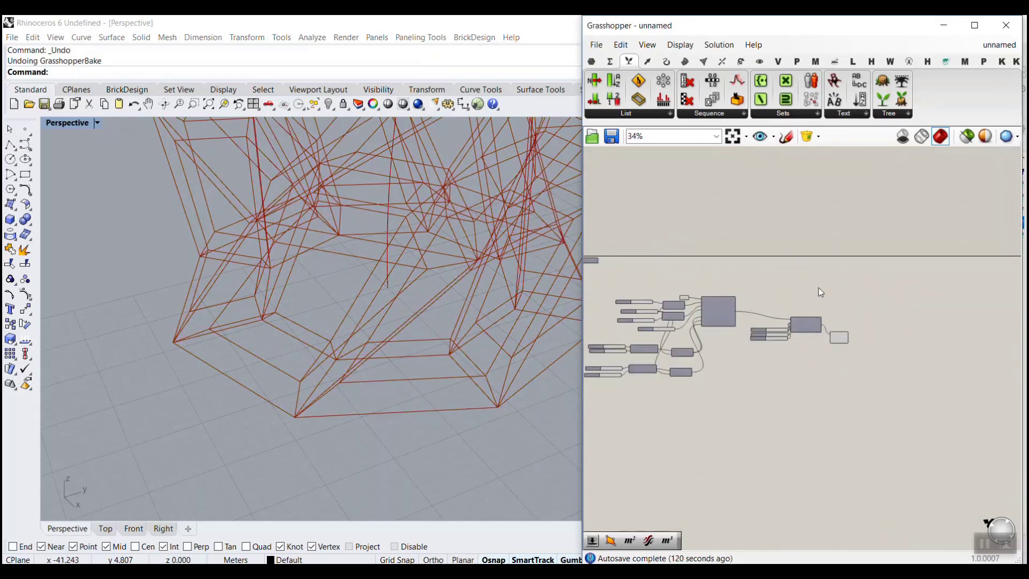
scroll(847, 339, "up", 9)
right_click(810, 340)
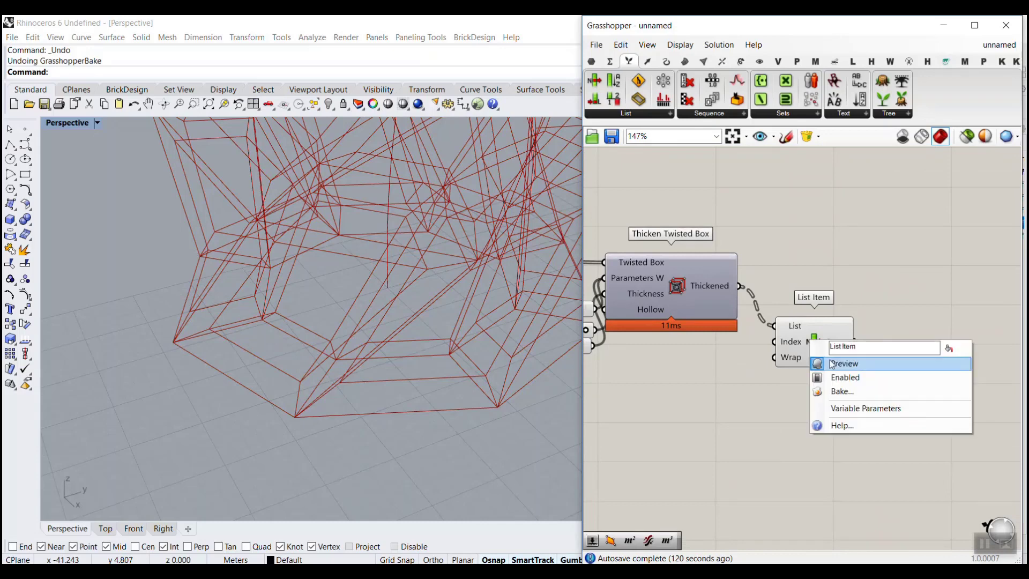
left_click(831, 363)
- Add a Brep parameter, connect List Item's Item output to it and inspect the arch preview
left_click(592, 61)
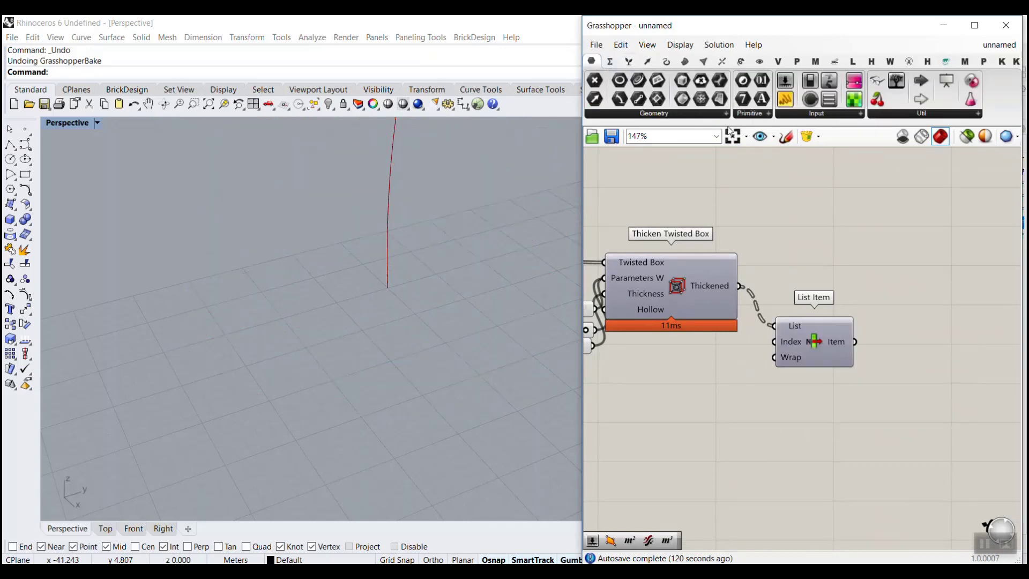
left_click_drag(729, 130, 867, 349)
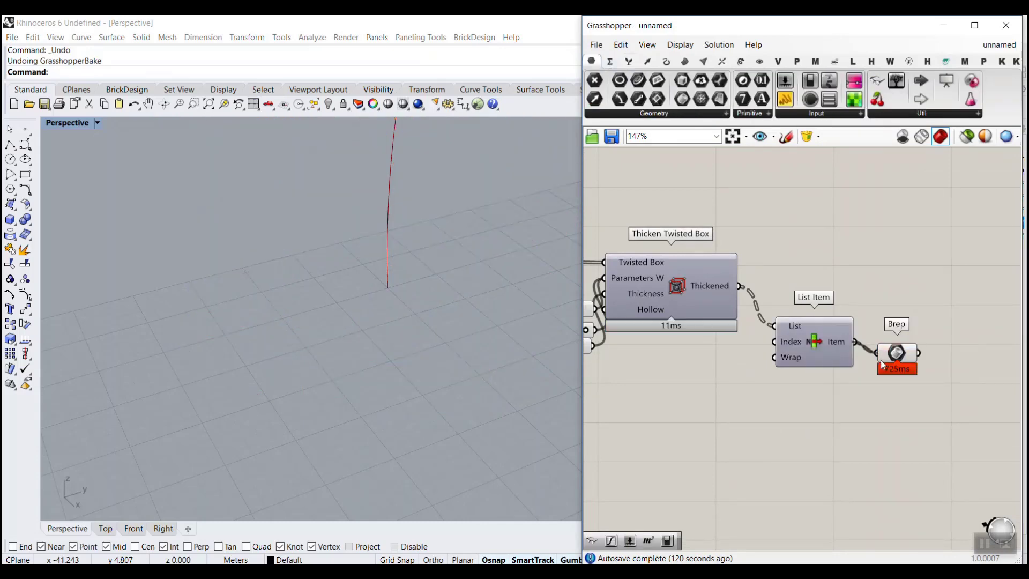
scroll(525, 337, "down", 7)
right_click_drag(452, 323, 235, 332)
scroll(905, 354, "up", 3)
- Bake the Brep parameter's geometry with the default attributes
right_click(904, 358)
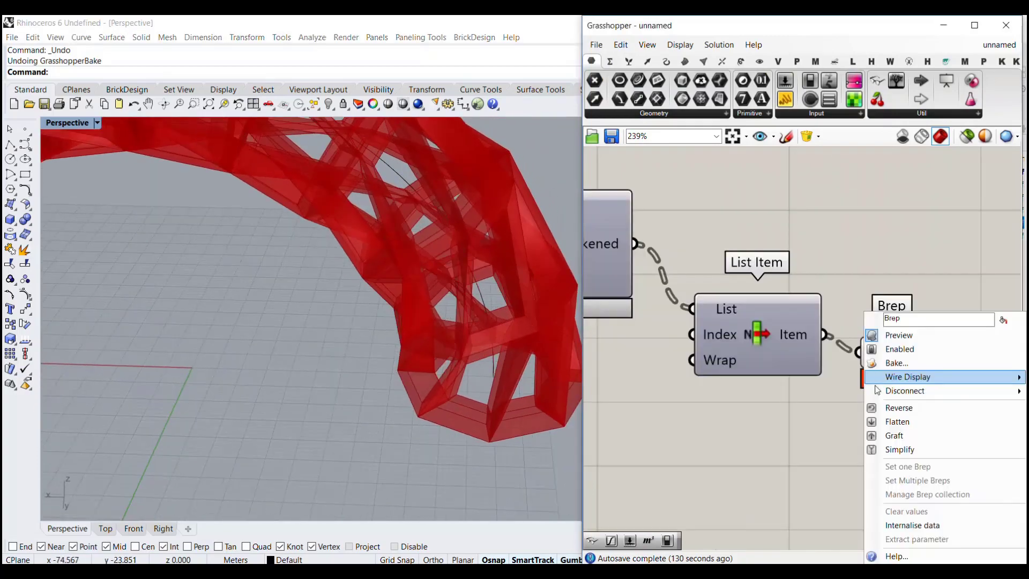
left_click(891, 363)
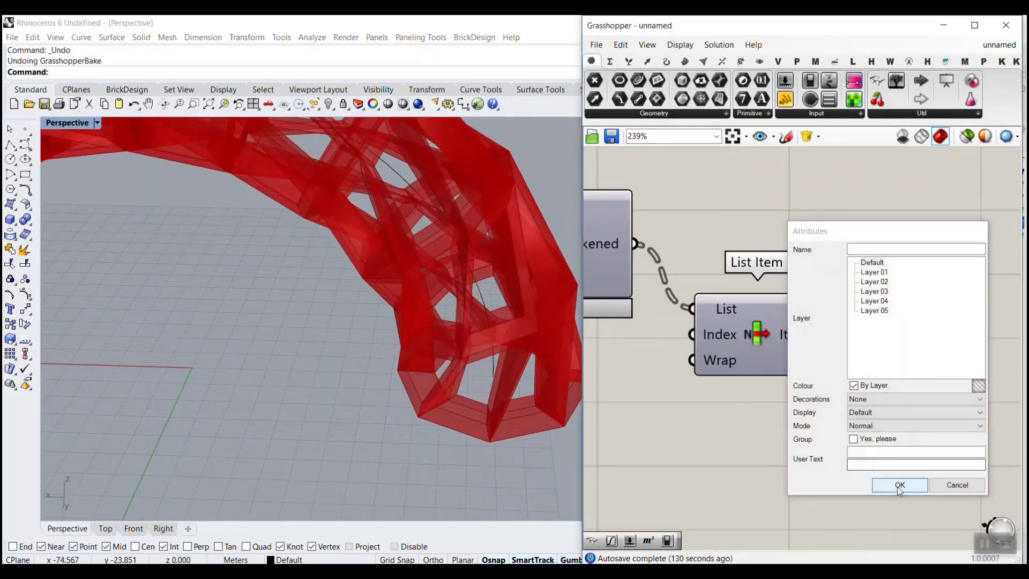
left_click(900, 484)
- Examine the baked arch frame from several sides and close up, and undo the bake
scroll(394, 298, "down", 8)
right_click_drag(394, 298, 381, 249)
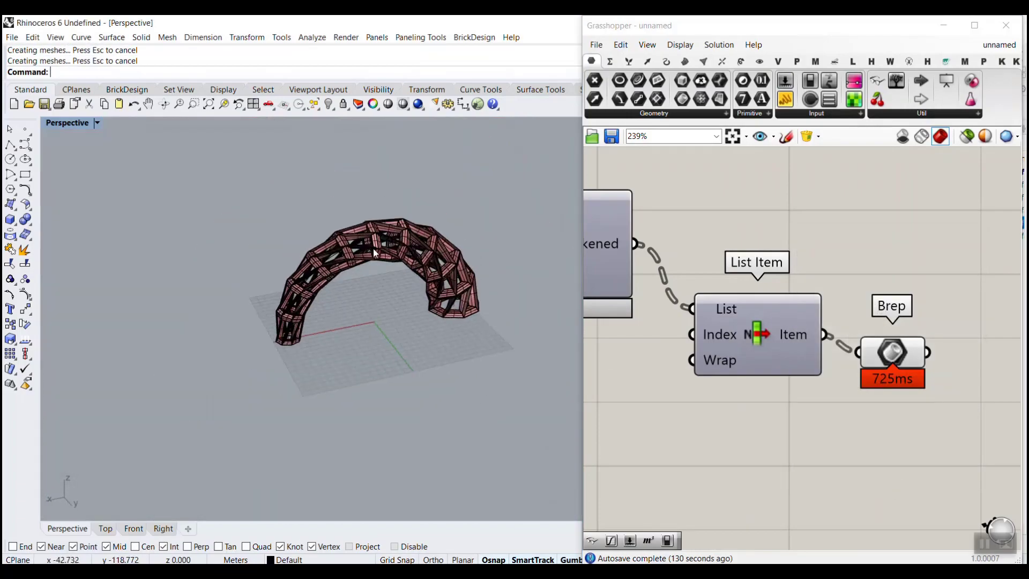
scroll(379, 249, "up", 5)
right_click_drag(409, 289, 291, 260)
scroll(375, 245, "up", 5)
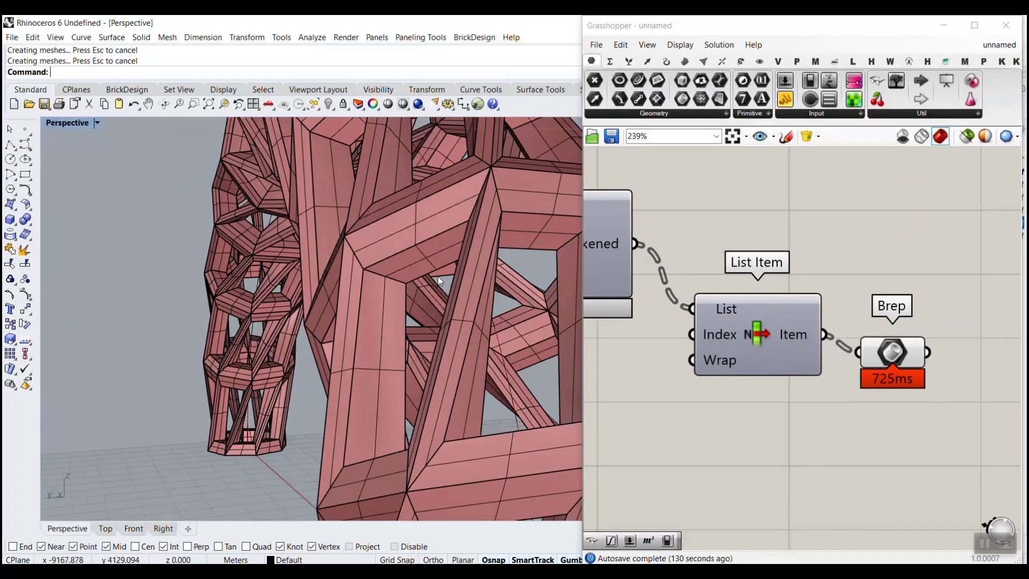
right_click_drag(375, 245, 229, 287)
scroll(230, 287, "down", 6)
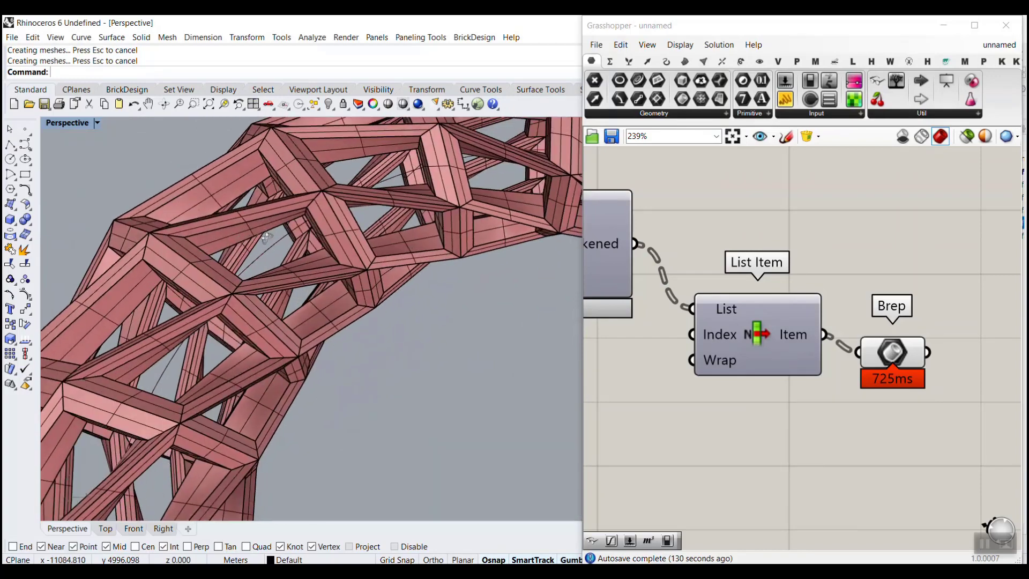
key("ctrl+z")
- Set the lowest of the three number sliders feeding Thicken Twisted Box to 0.40 and inspect the arch
scroll(731, 299, "down", 4)
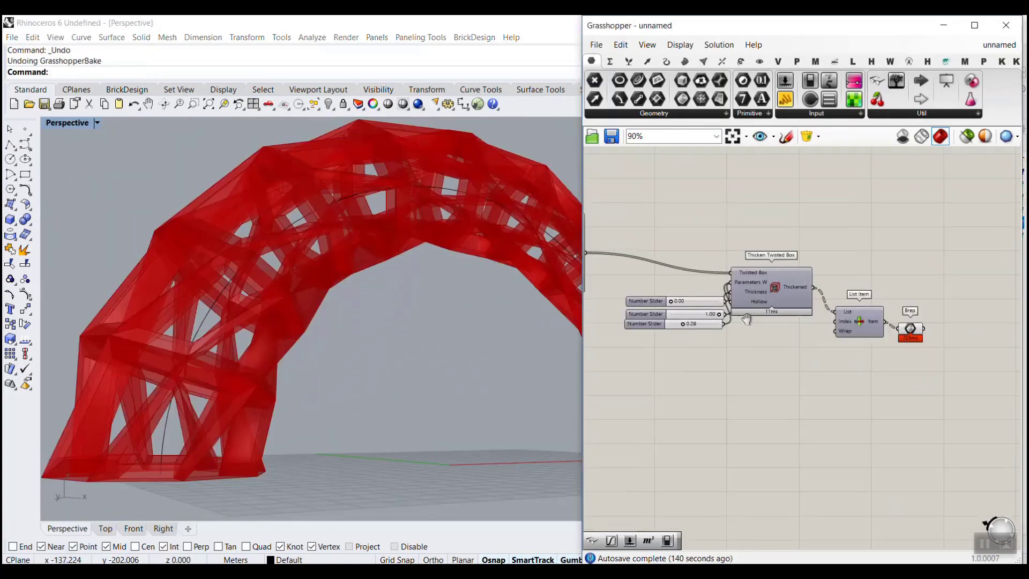
scroll(751, 351, "up", 6)
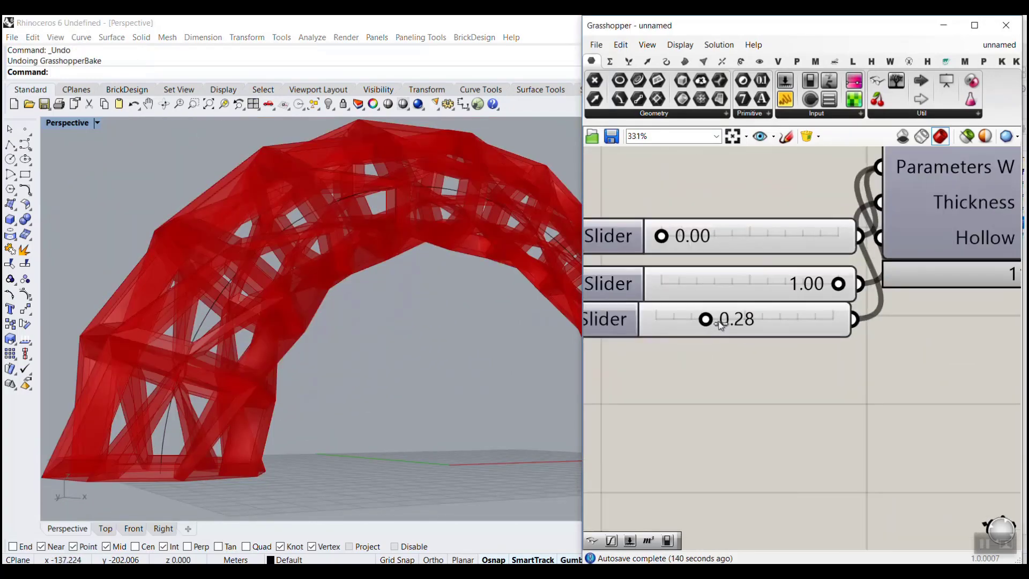
left_click_drag(719, 324, 735, 323)
right_click_drag(433, 312, 369, 361)
scroll(909, 285, "down", 6)
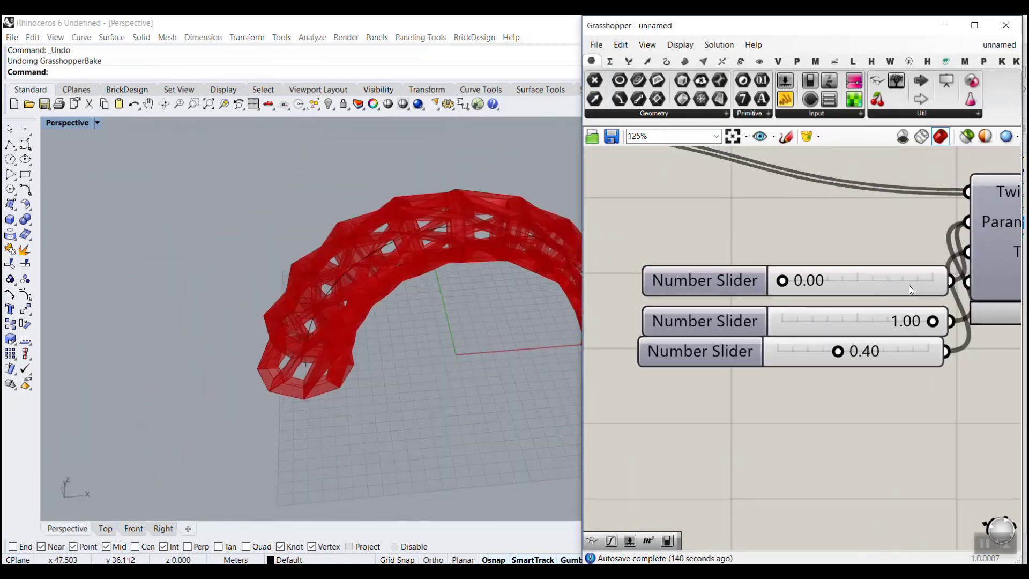
- Set the number slider feeding Steps of the Parameters V Range to 6 and inspect the arch
scroll(806, 303, "up", 4)
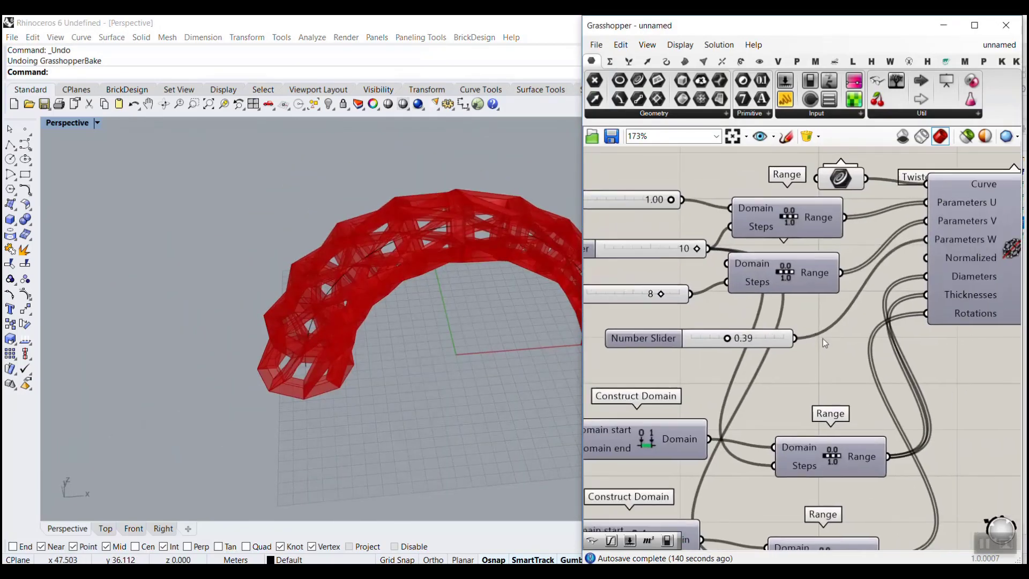
double_click(648, 295)
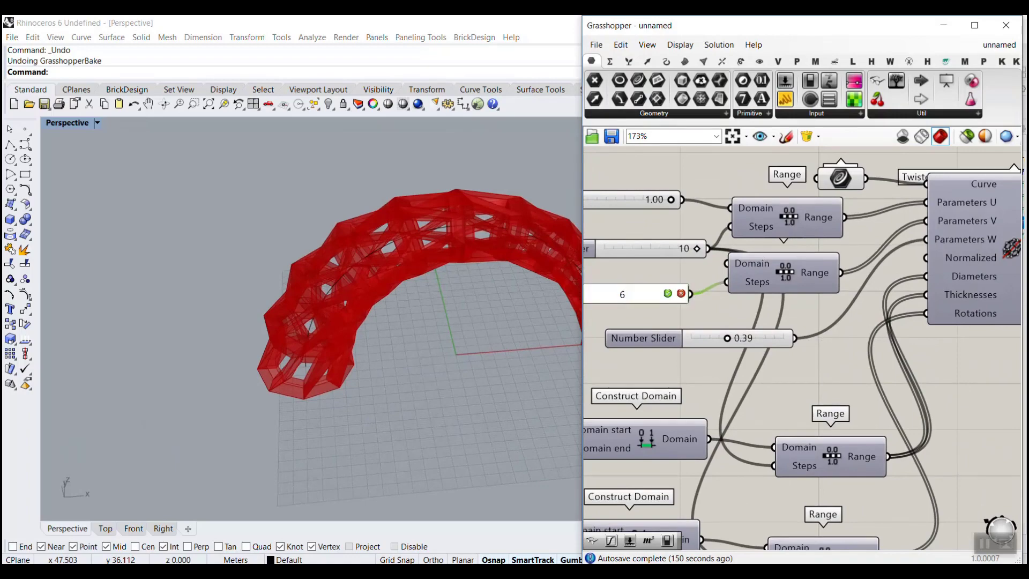
key("Return")
right_click_drag(425, 324, 360, 288)
- Examine the Twisted Box Pipe Variable component and its connected inputs in the definition
right_click_drag(768, 311, 618, 296)
scroll(635, 300, "down", 7)
scroll(702, 271, "up", 10)
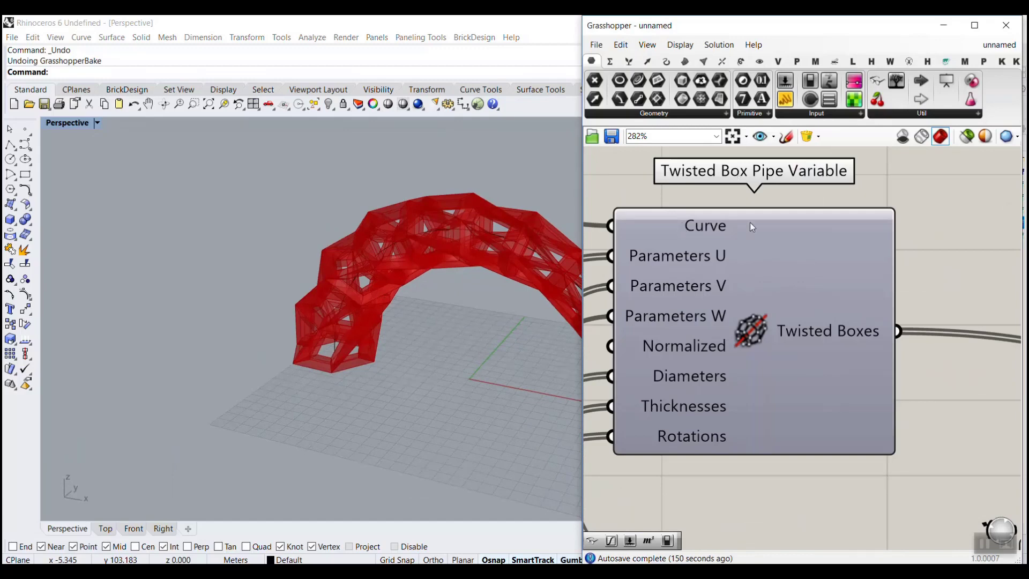
scroll(738, 260, "down", 2)
right_click_drag(784, 227, 763, 292)
scroll(756, 287, "up", 1)
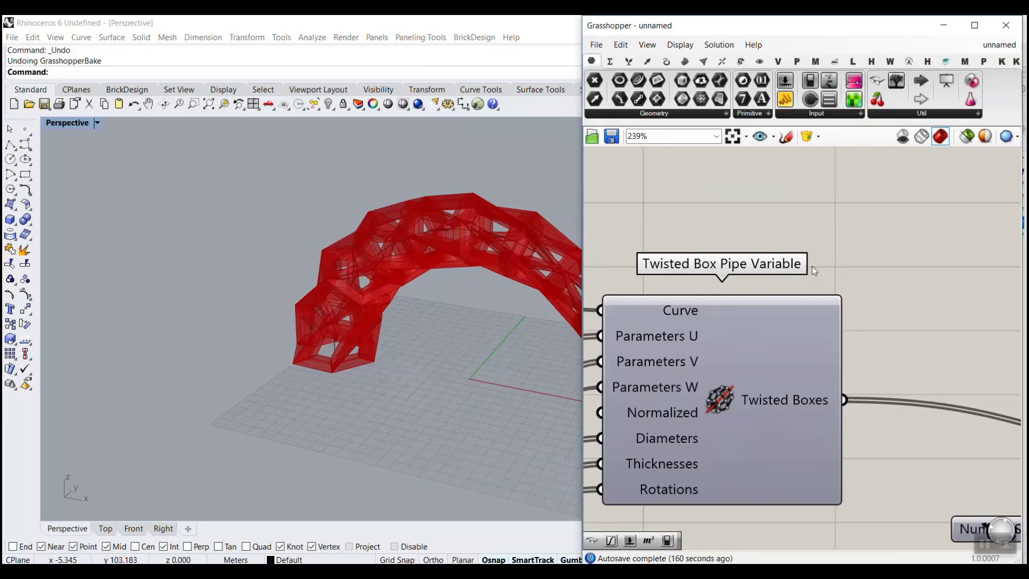
mouse_move(961, 172)
left_mouse_down()
mouse_move(985, 97)
mouse_move(1000, 101)
left_mouse_up()
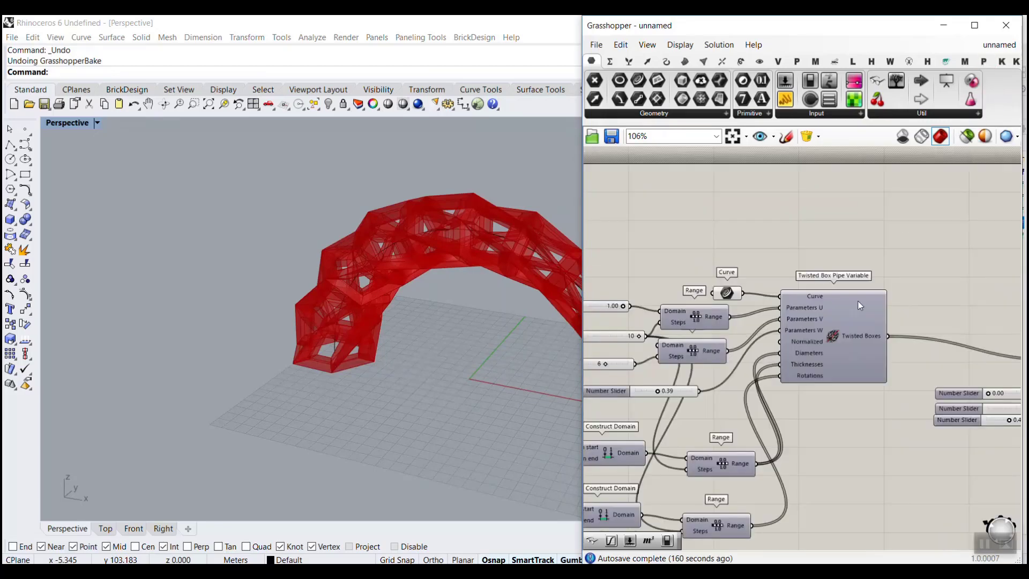
- Bake the geometry of the Brep parameter after List Item and close the Grasshopper window
scroll(755, 335, "up", 4)
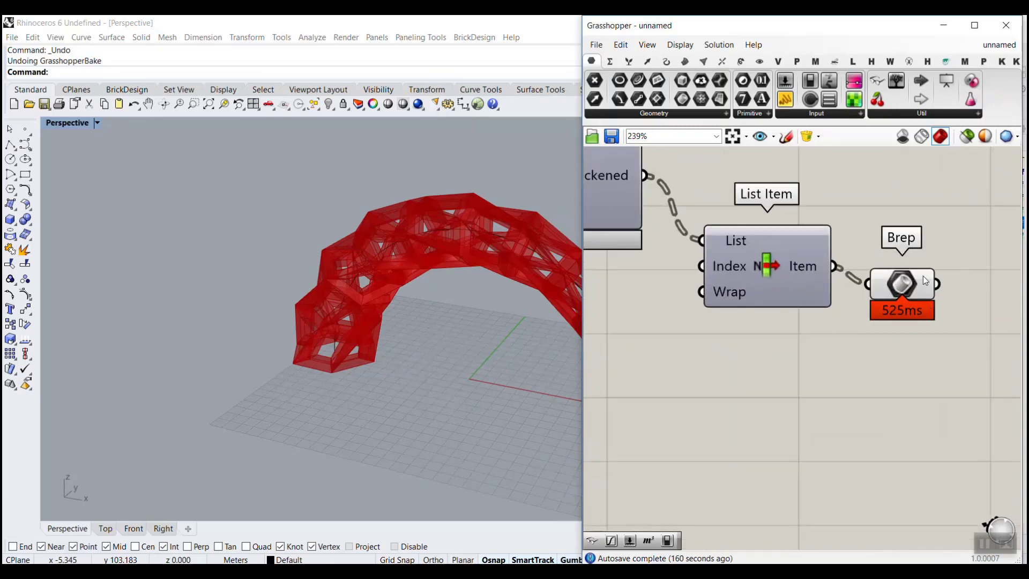
left_click(903, 287)
right_click(874, 286)
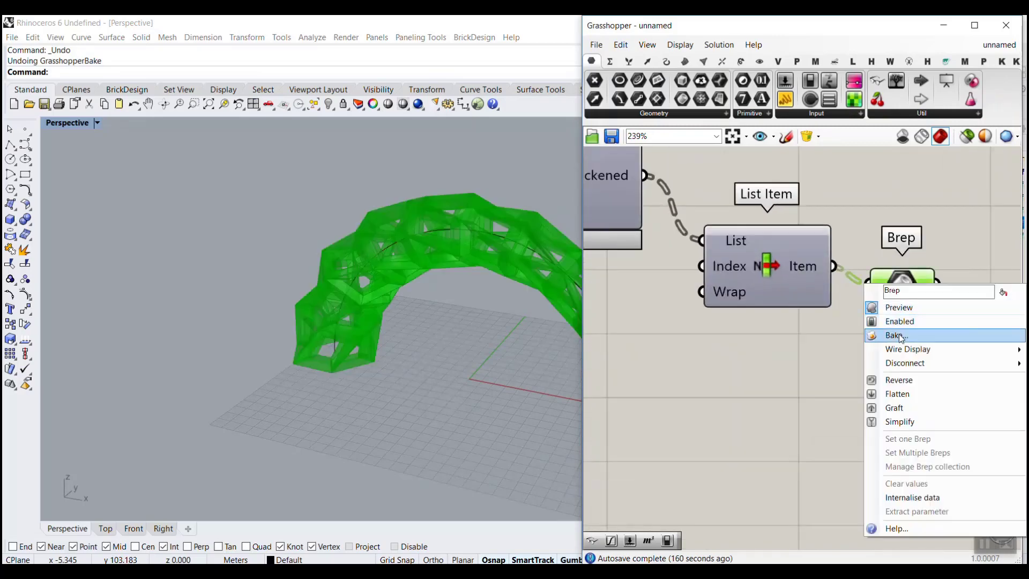
left_click(888, 481)
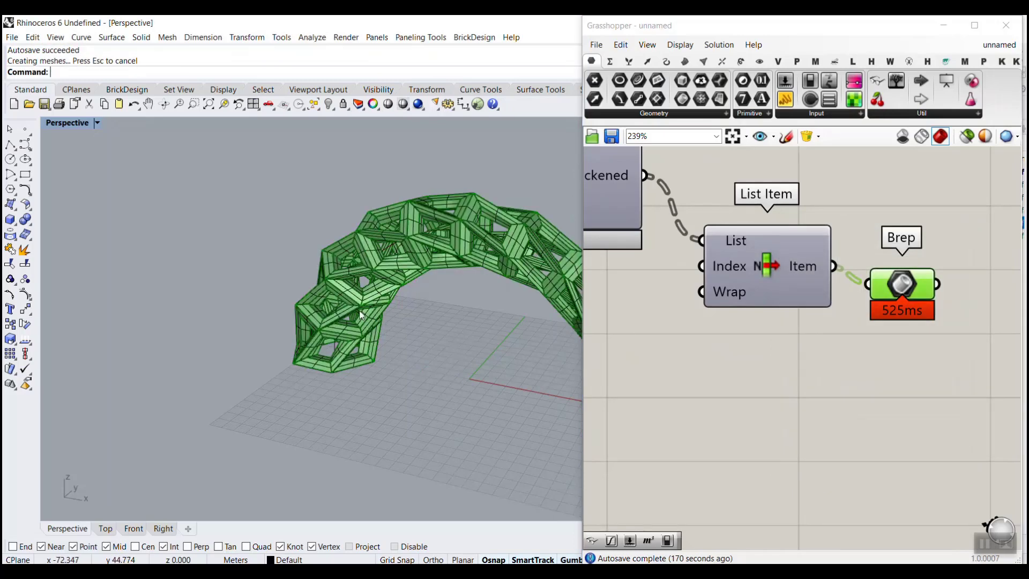
left_click(1006, 25)
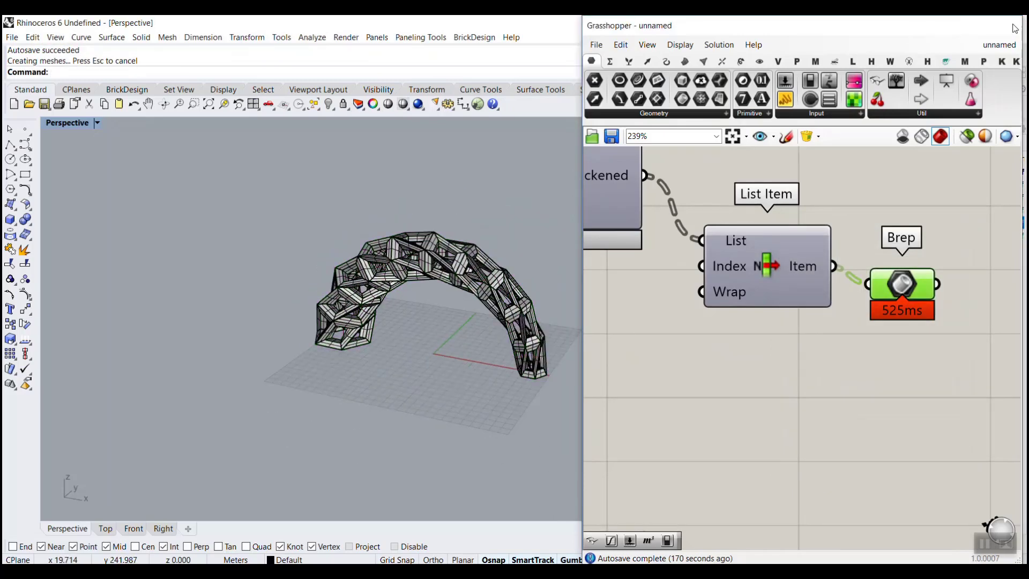
- Examine the baked arch from several sides and close up, checking individual frame members by selecting them and clearing the selection
right_click_drag(422, 273, 310, 335)
scroll(310, 336, "up", 3)
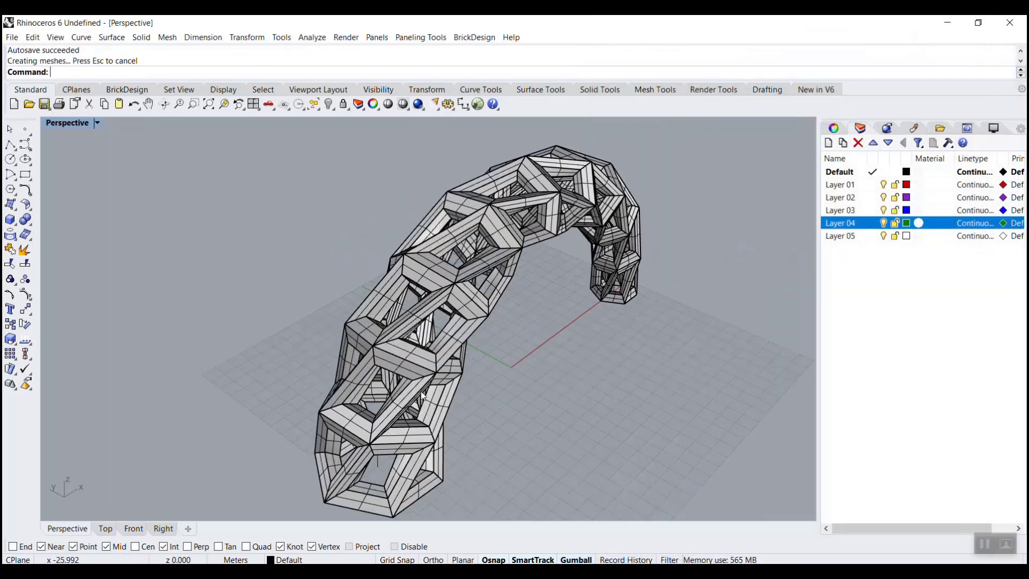
right_click_drag(442, 357, 312, 290)
scroll(522, 280, "up", 5)
left_click(300, 287)
left_click(263, 327)
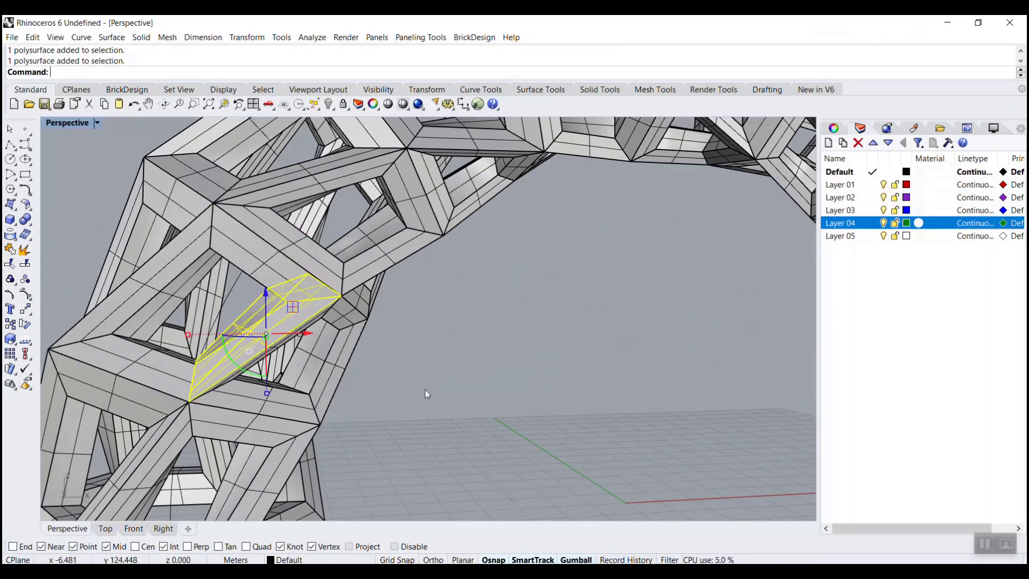
left_click(425, 390)
scroll(435, 316, "down", 5)
right_click_drag(435, 316, 418, 331)
scroll(343, 327, "down", 5)
scroll(429, 332, "up", 3)
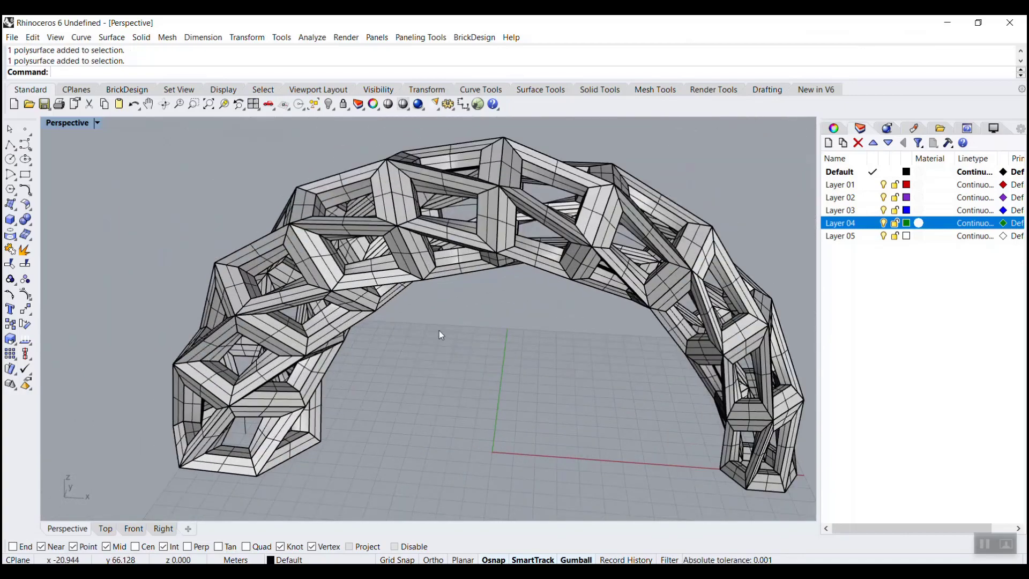